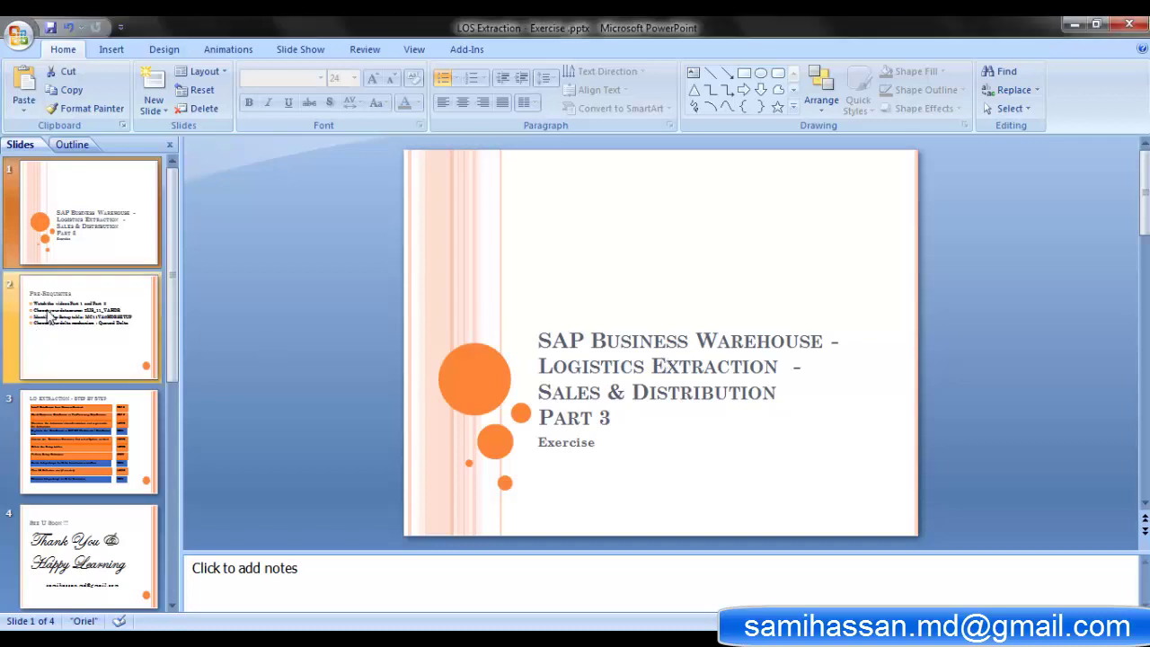
- Show the Pre-Requisites slide and highlight the datasource name 2LIS_11_VAHDR
{"action": "left_click", "coordinate": [97, 315]}
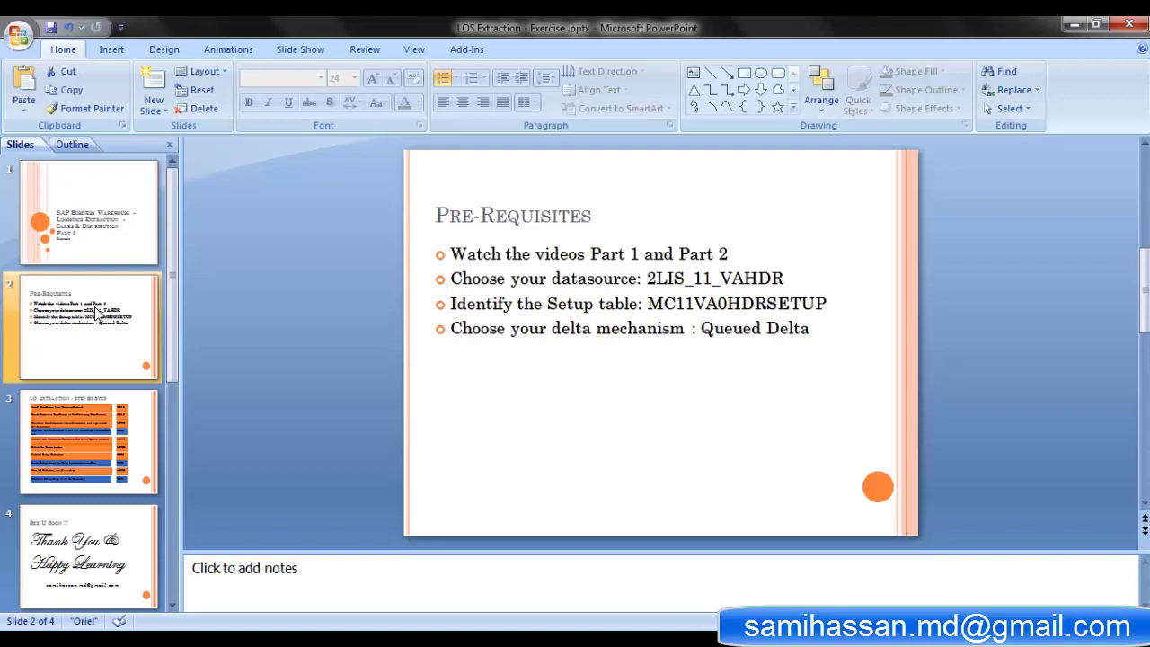
{"action": "left_click_drag", "start_coordinate": [657, 280], "coordinate": [796, 279]}
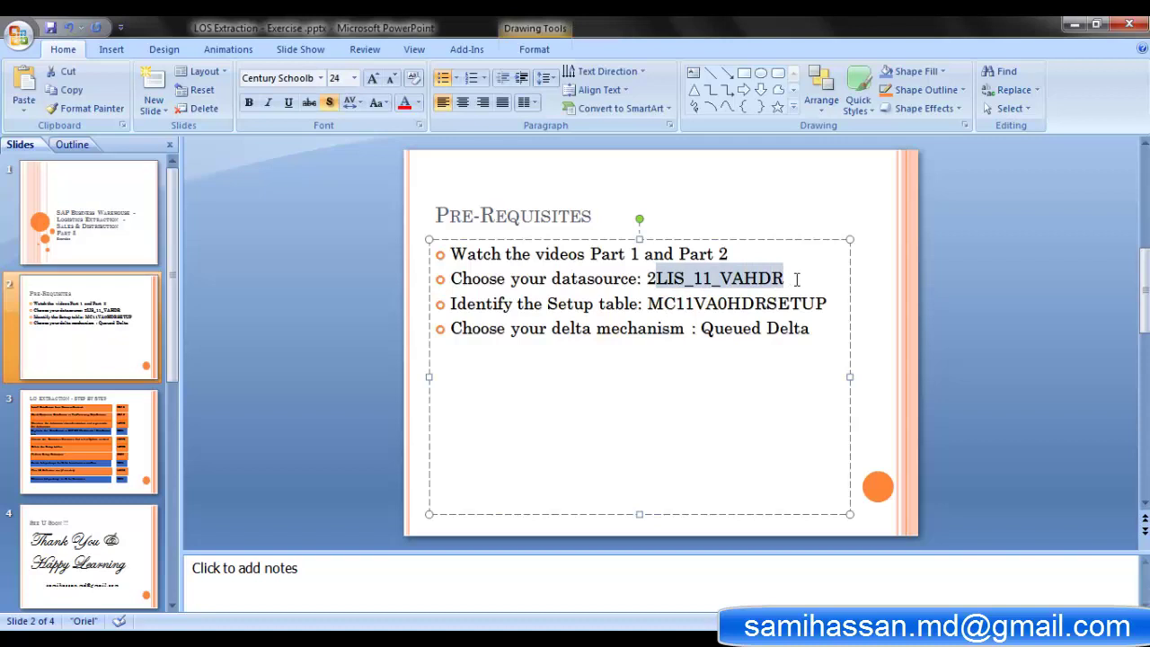
{"action": "left_click_drag", "start_coordinate": [647, 280], "coordinate": [796, 279]}
{"action": "key", "text": "ctrl+Down"}
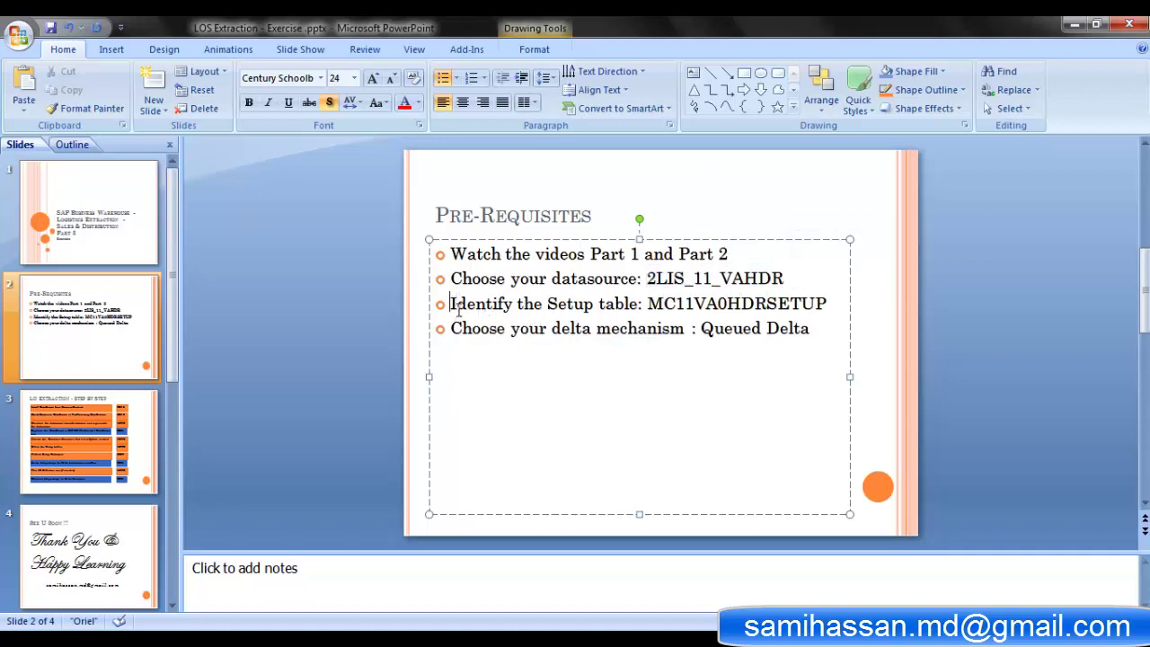
- Highlight the parts of the setup table name MC11VA0HDRSETUP in turn, and point out the Queued Delta mechanism line
{"action": "left_click_drag", "start_coordinate": [459, 310], "coordinate": [694, 310]}
{"action": "left_click", "coordinate": [667, 310]}
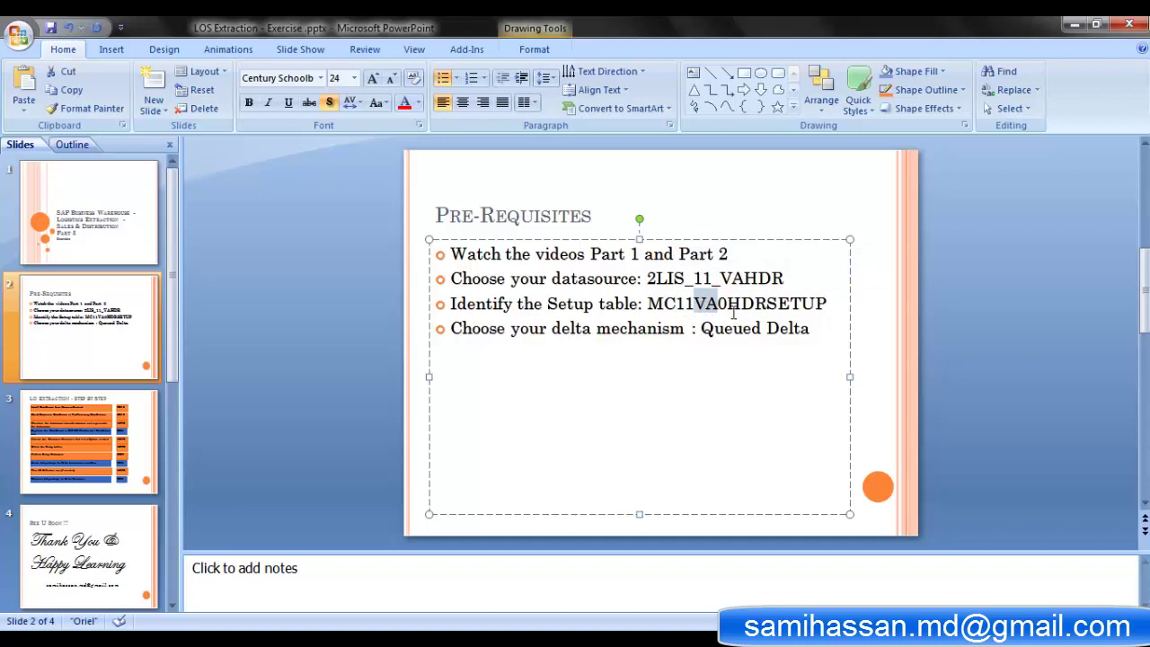
{"action": "left_click", "coordinate": [729, 311]}
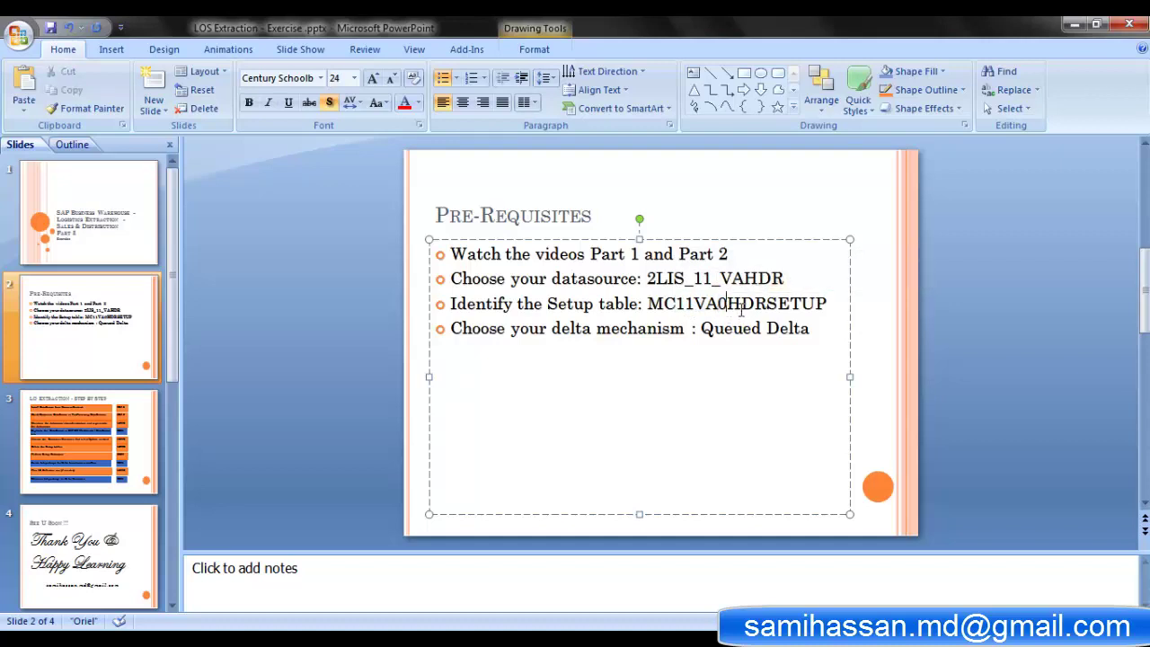
{"action": "left_click_drag", "start_coordinate": [730, 310], "coordinate": [773, 310]}
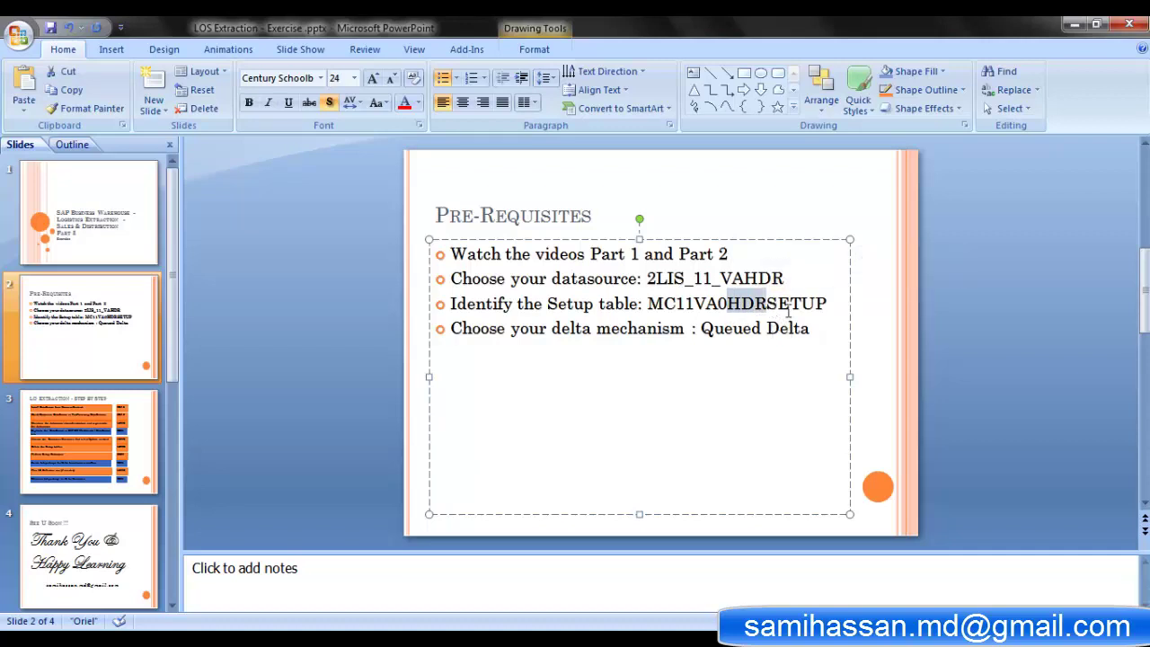
{"action": "left_click", "coordinate": [767, 306]}
{"action": "left_click_drag", "start_coordinate": [781, 311], "coordinate": [848, 308]}
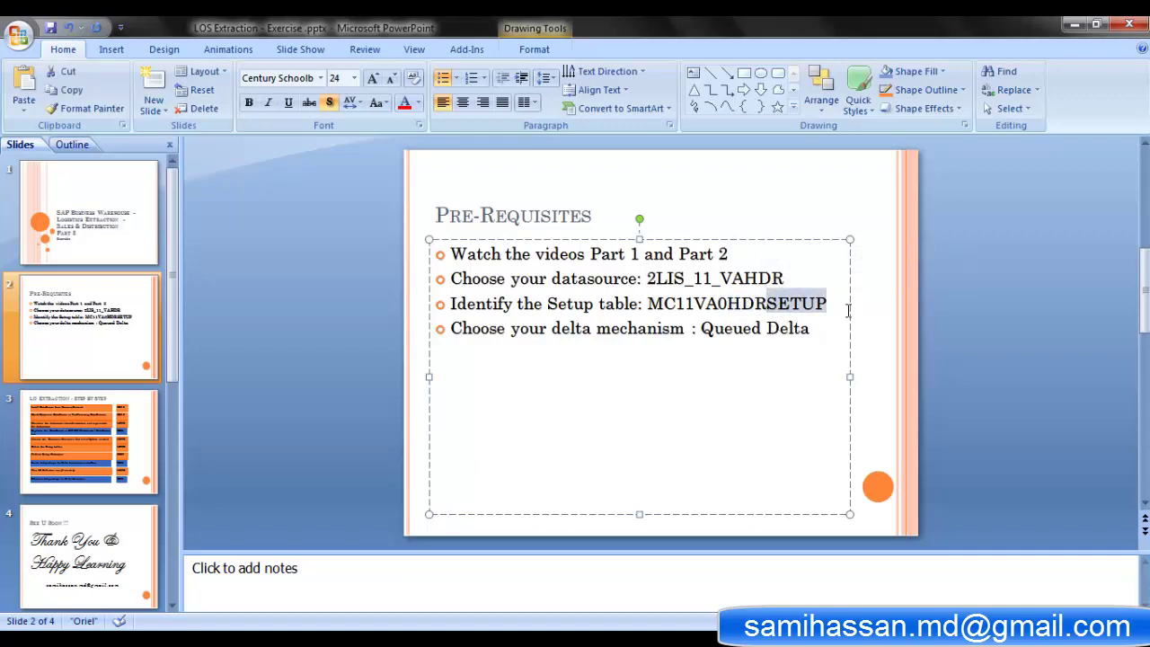
{"action": "left_click", "coordinate": [536, 307]}
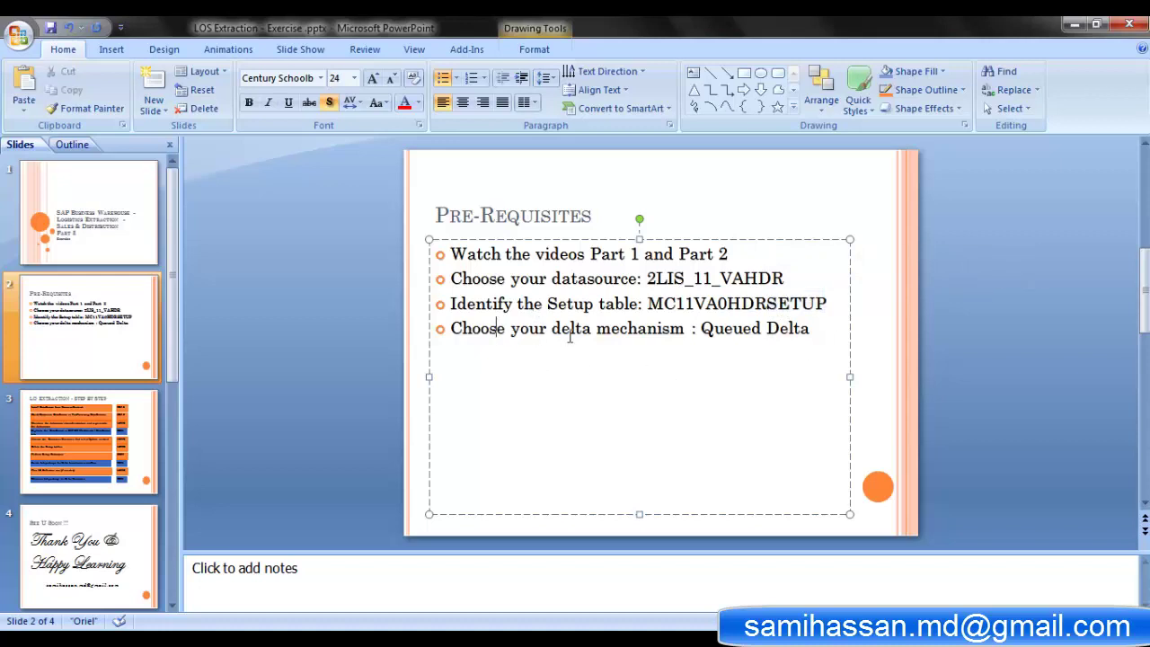
{"action": "left_click", "coordinate": [728, 338]}
- Go to the LO Extraction - Step By Step slide and review its steps, starting with installing the DataSource
{"action": "scroll", "coordinate": [845, 420], "scroll_direction": "down", "scroll_amount": 1}
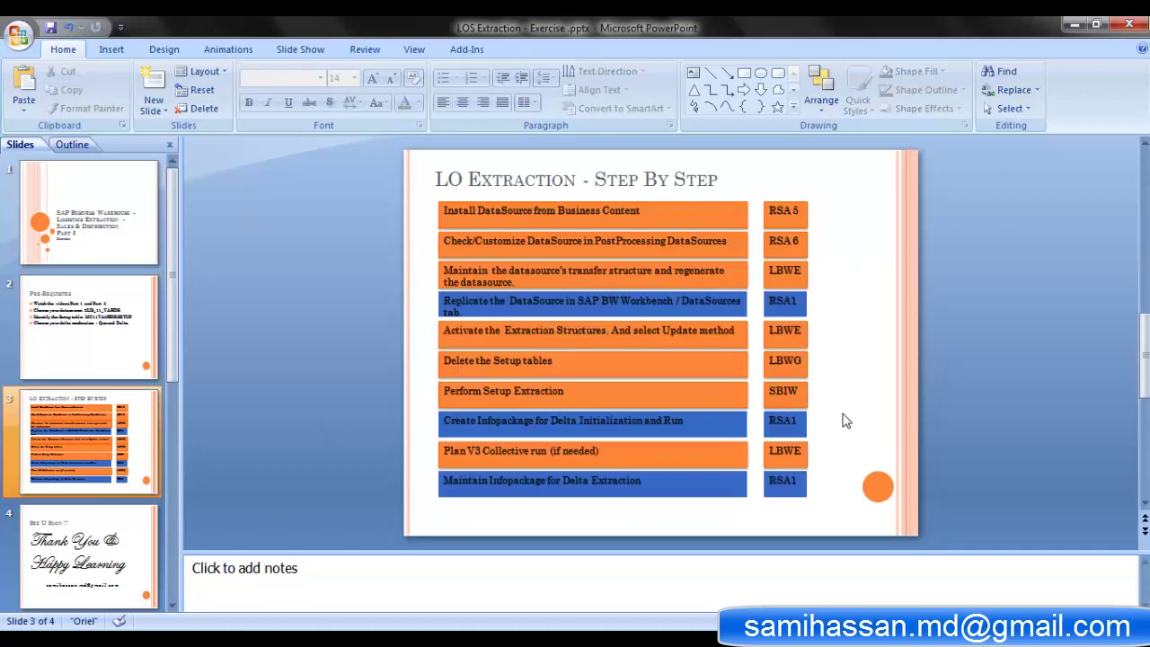
{"action": "left_click", "coordinate": [106, 423]}
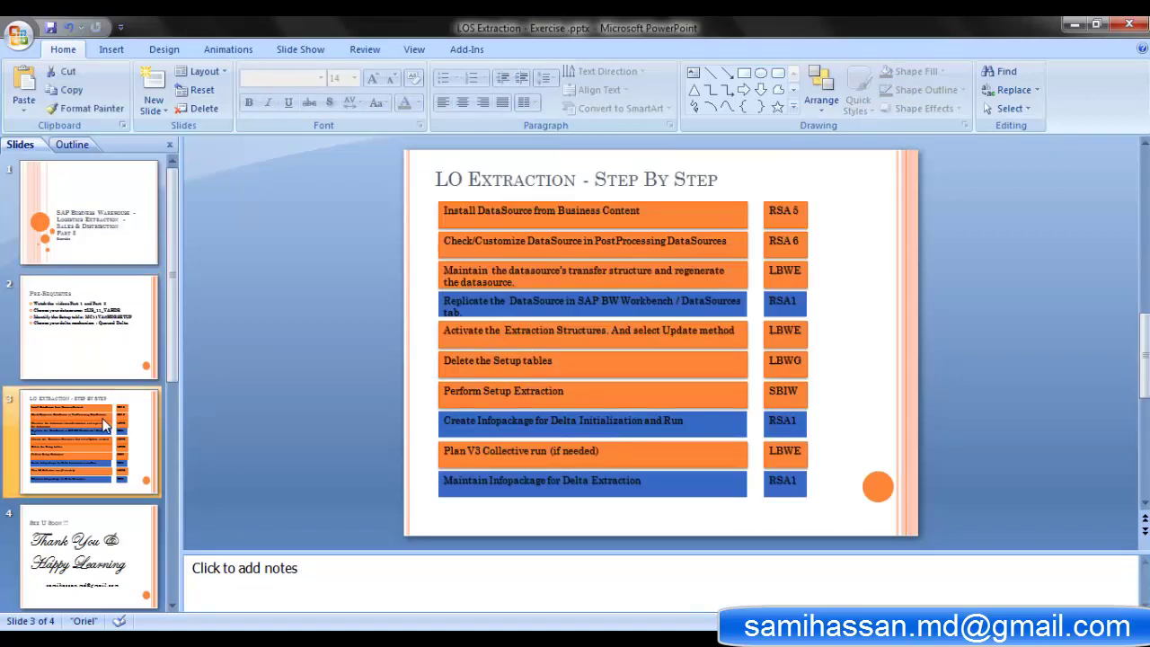
{"action": "left_click", "coordinate": [457, 184]}
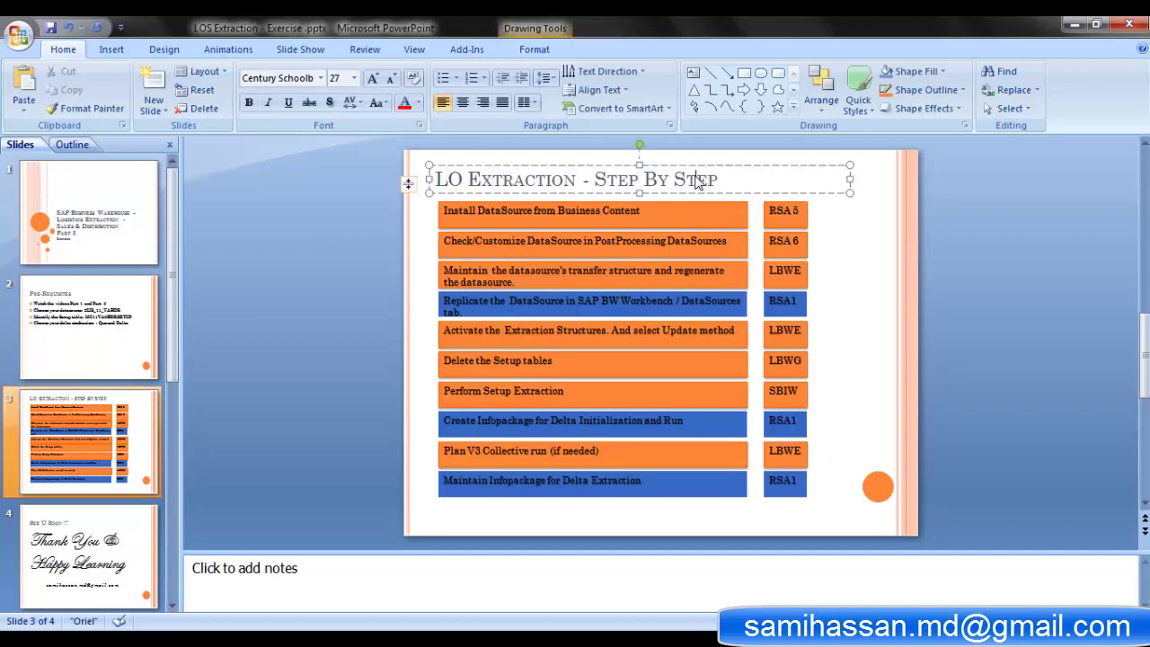
{"action": "left_click", "coordinate": [479, 212]}
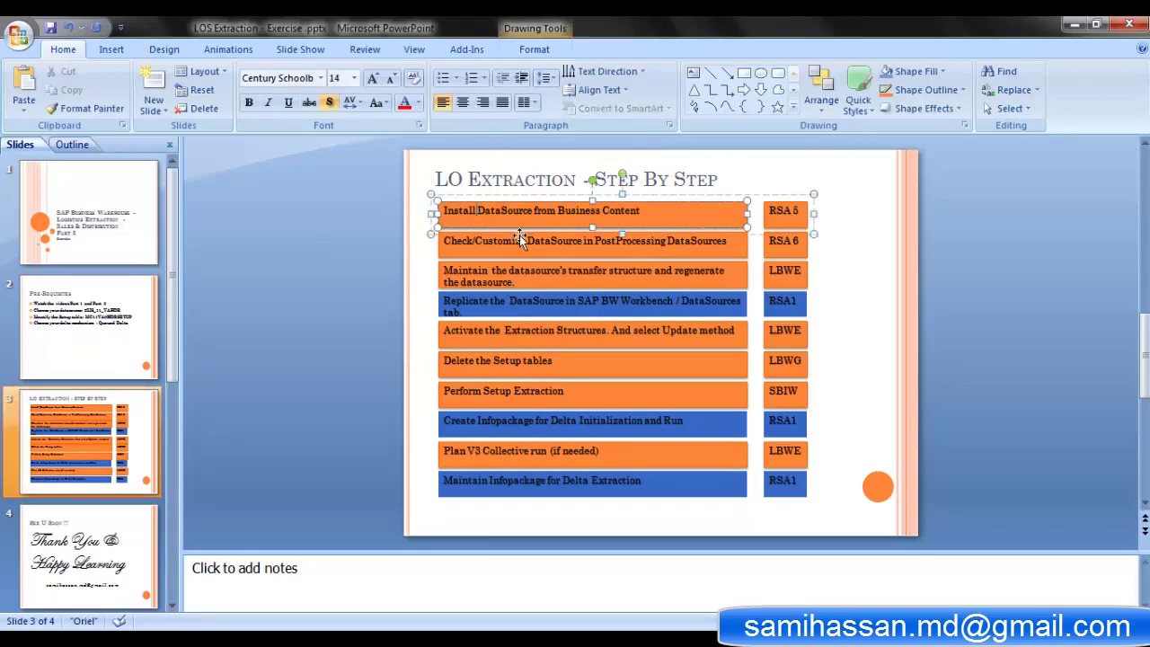
{"action": "left_click", "coordinate": [888, 232]}
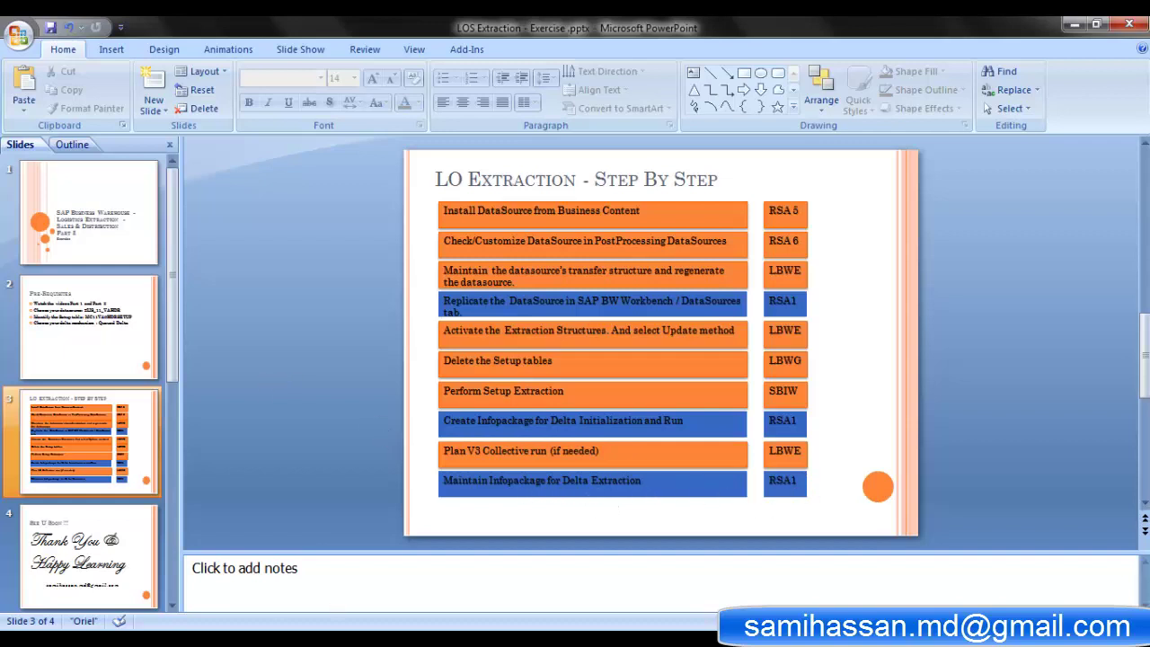
- Switch to the SAP ERP session and open transaction RSA5 for installing DataSources from Business Content
{"action": "mouse_move", "coordinate": [384, 640]}
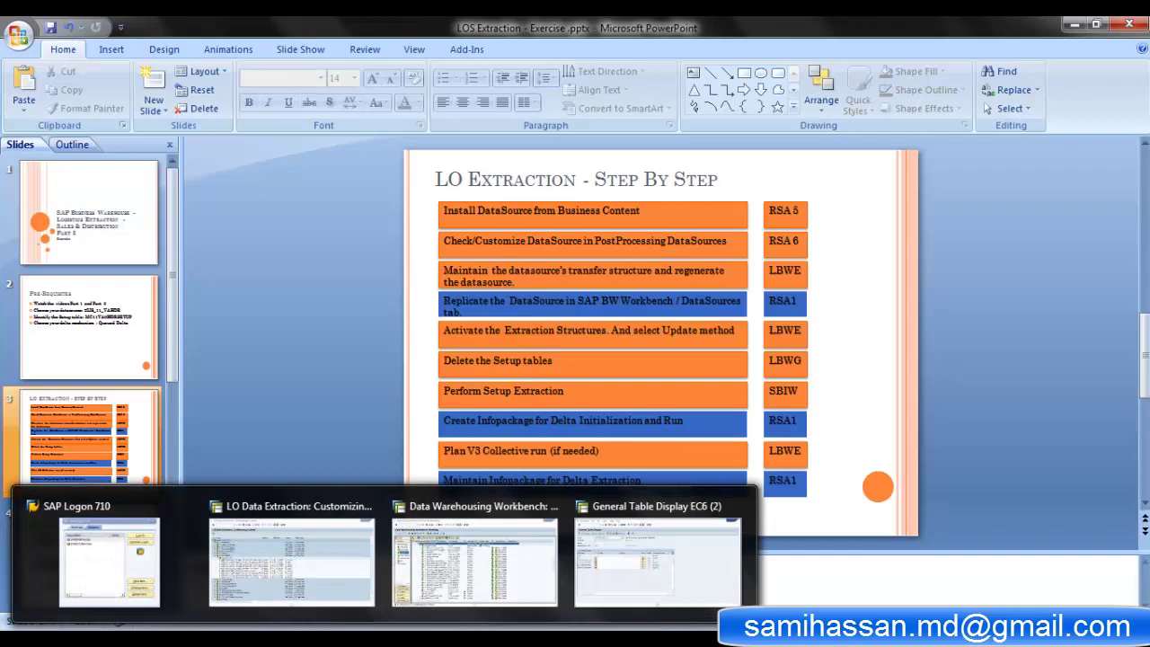
{"action": "left_click", "coordinate": [292, 562]}
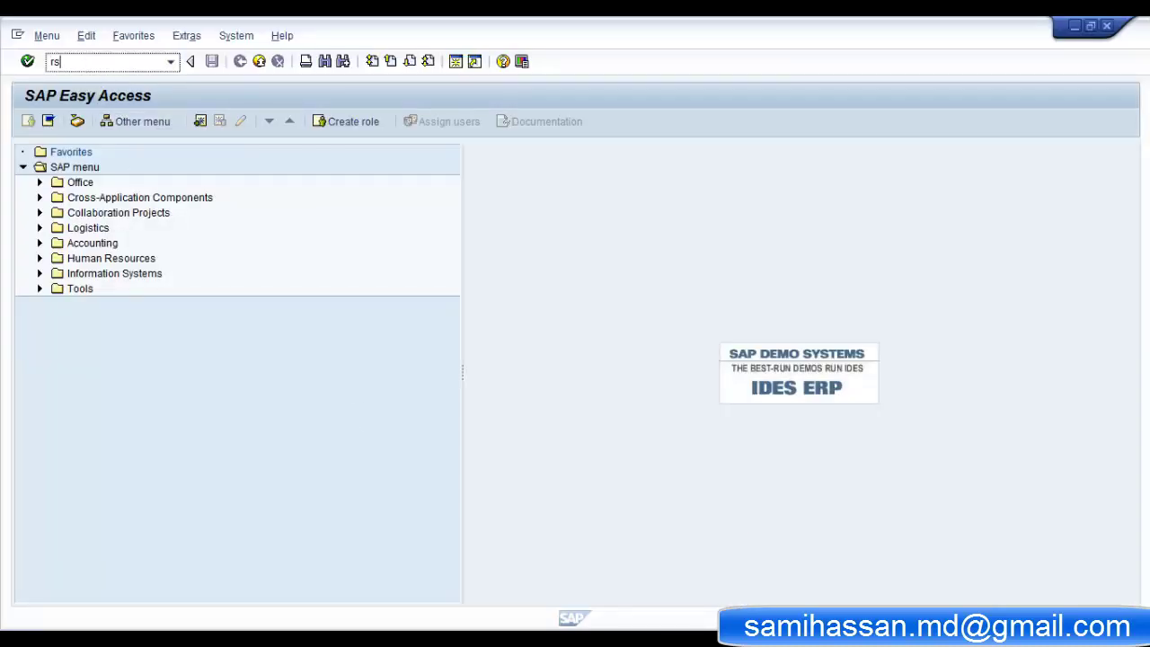
{"action": "left_click", "coordinate": [80, 61]}
{"action": "type", "text": "rsa5"}
{"action": "key", "text": "Return"}
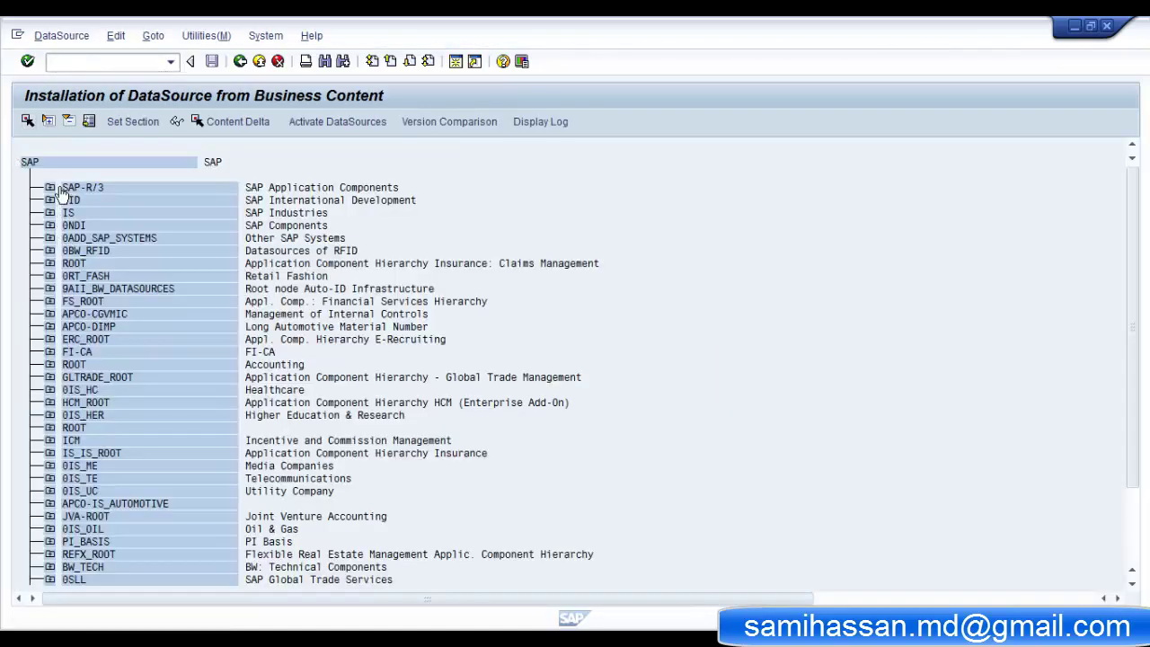
- Activate DataSource 2LIS_11_VAHDR under SAP-R/3, Sales and Distribution, accept the repair notice, and return to SAP Easy Access
{"action": "left_click", "coordinate": [49, 187]}
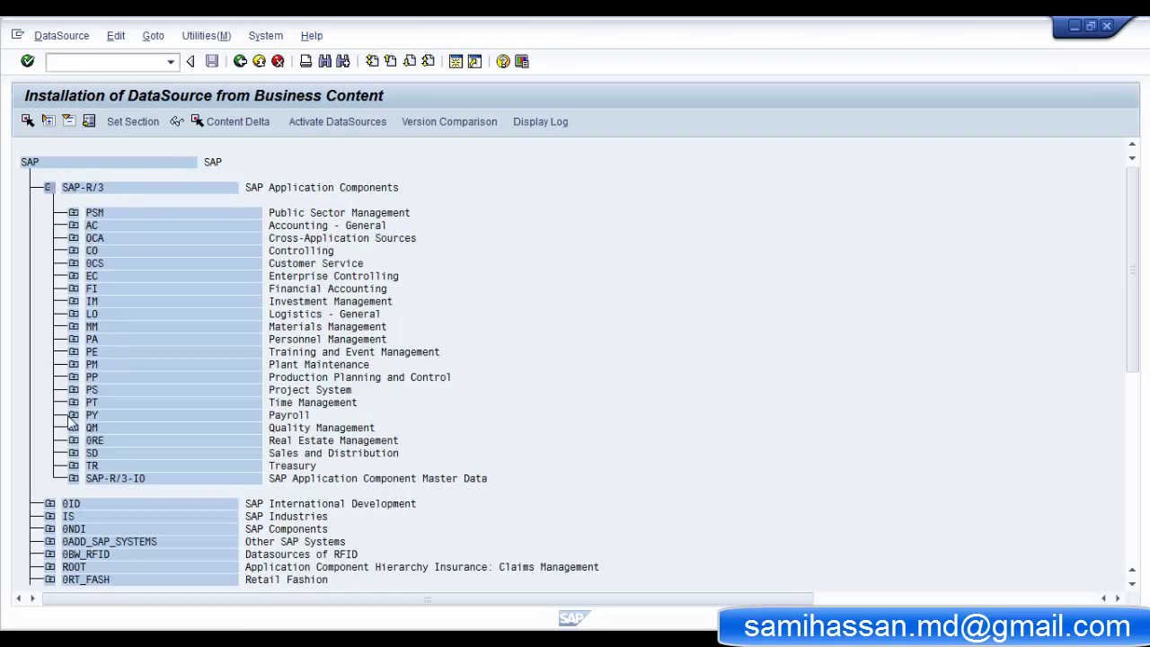
{"action": "left_click", "coordinate": [73, 453]}
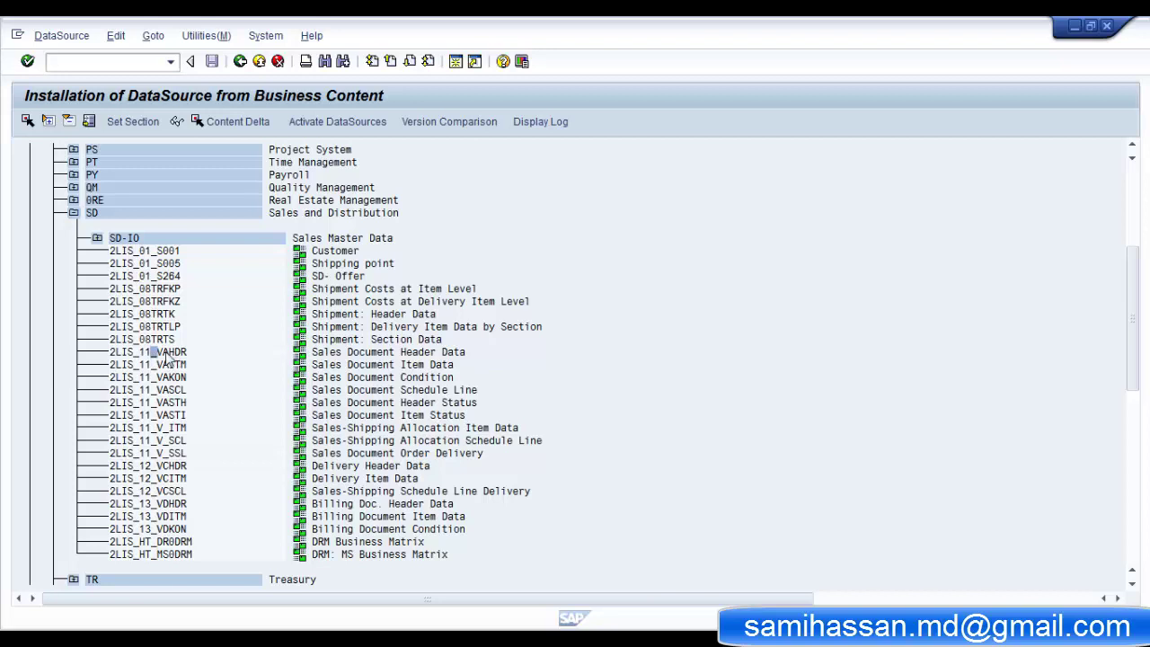
{"action": "left_click", "coordinate": [332, 123]}
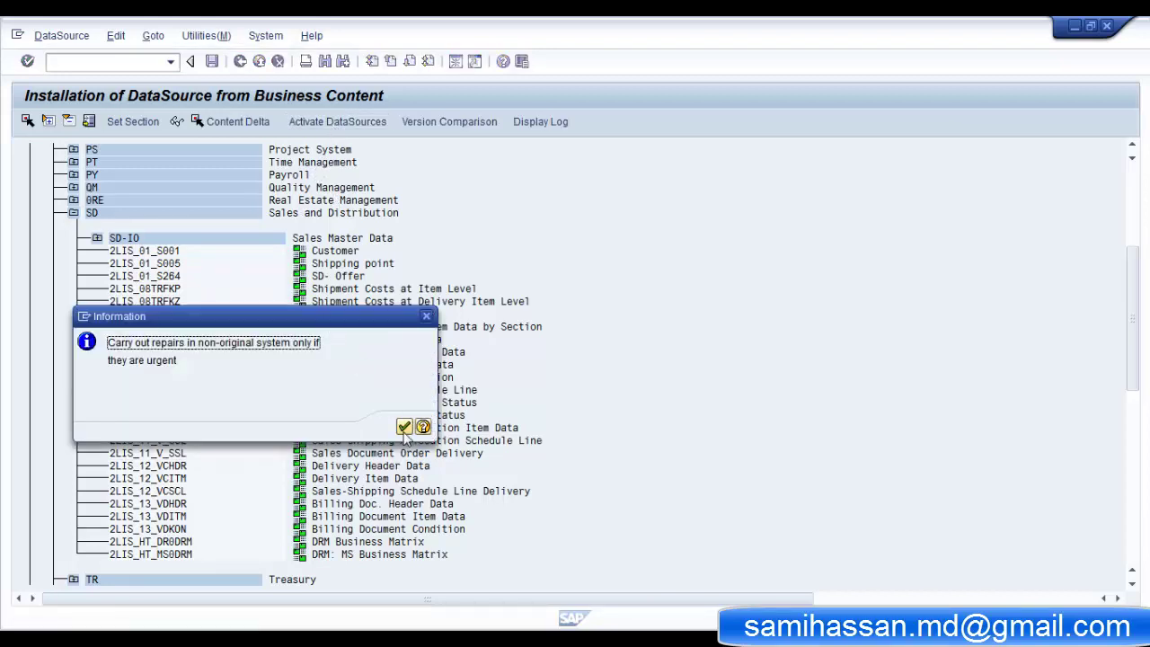
{"action": "left_click", "coordinate": [404, 427]}
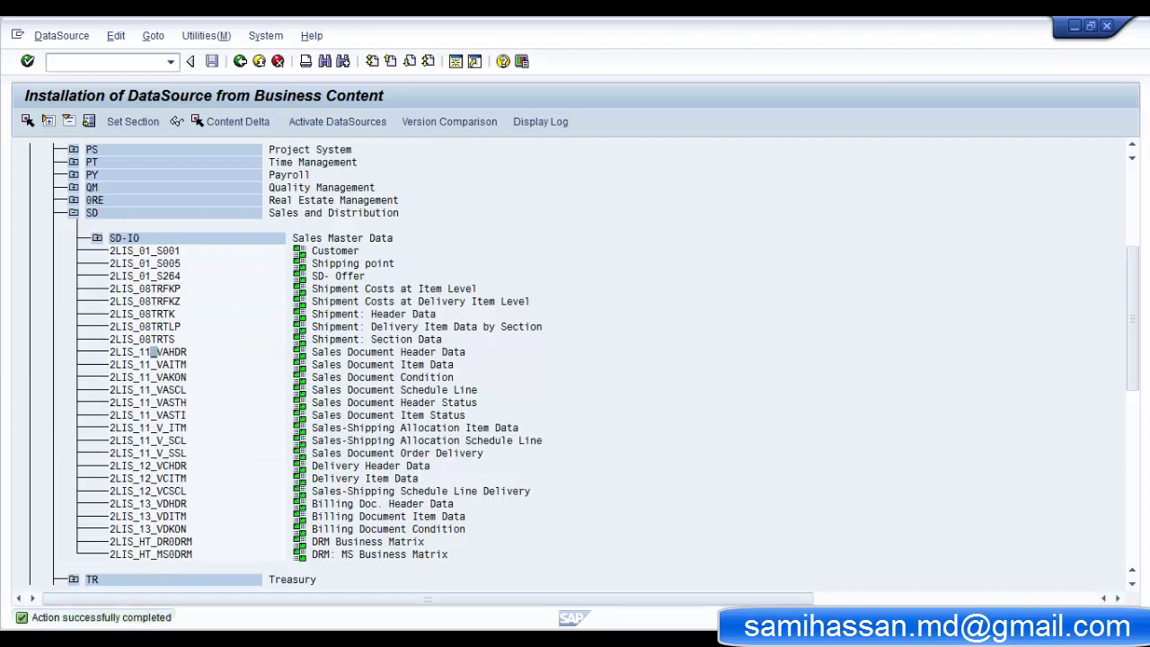
{"action": "left_click", "coordinate": [240, 60]}
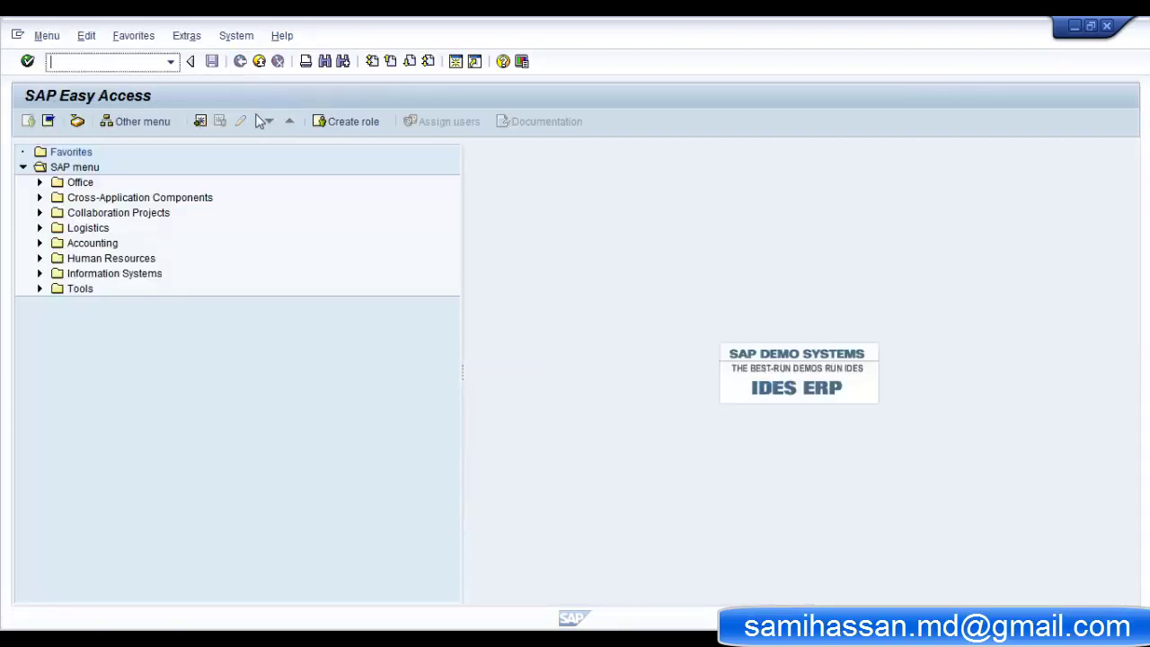
- Check in transaction RSA6 for DataSource 2LIS_11_VAHDR under SAP-R/3, Sales and Distribution, and leave the transaction
{"action": "type", "text": "rsa6"}
{"action": "key", "text": "Return"}
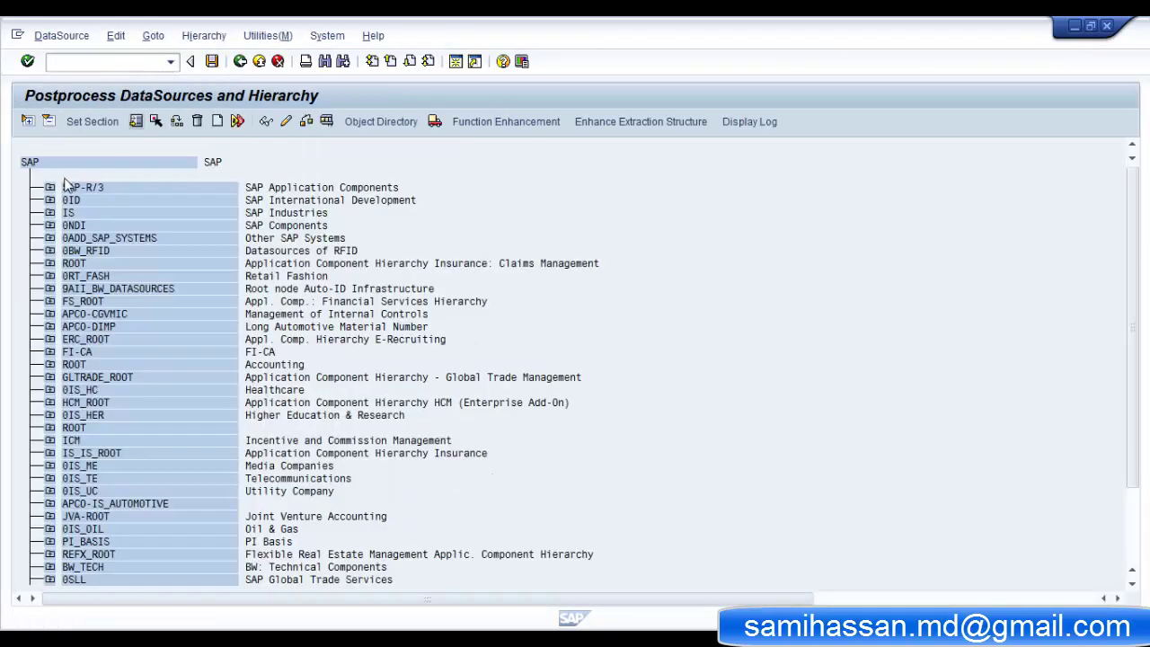
{"action": "left_click", "coordinate": [50, 187]}
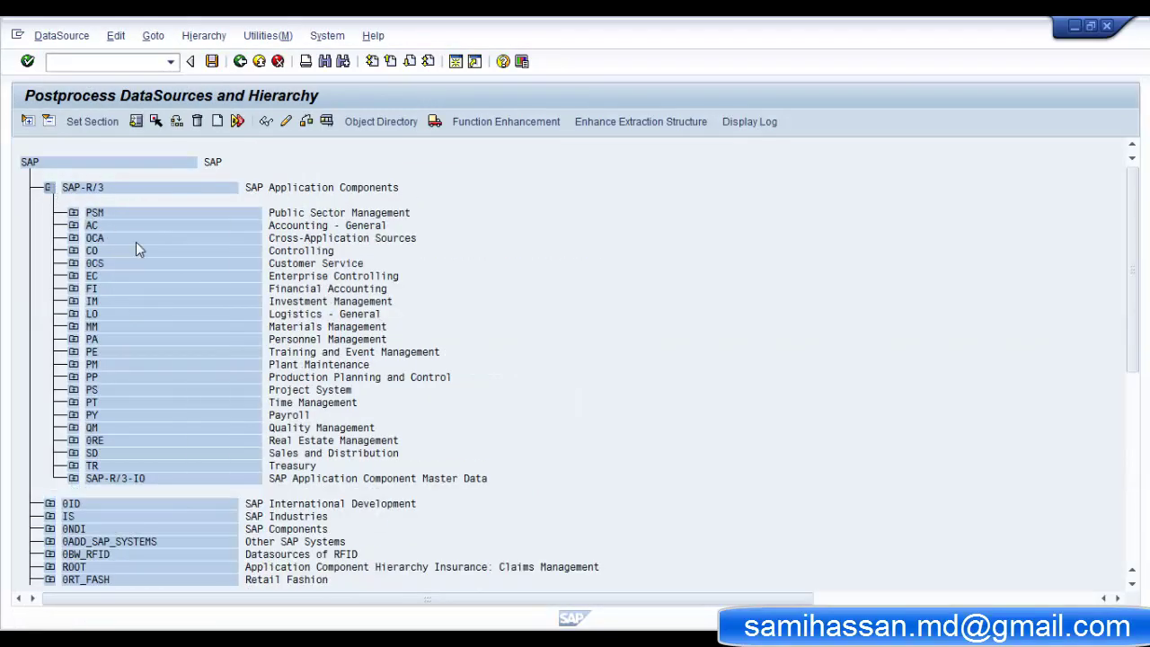
{"action": "left_click", "coordinate": [73, 454]}
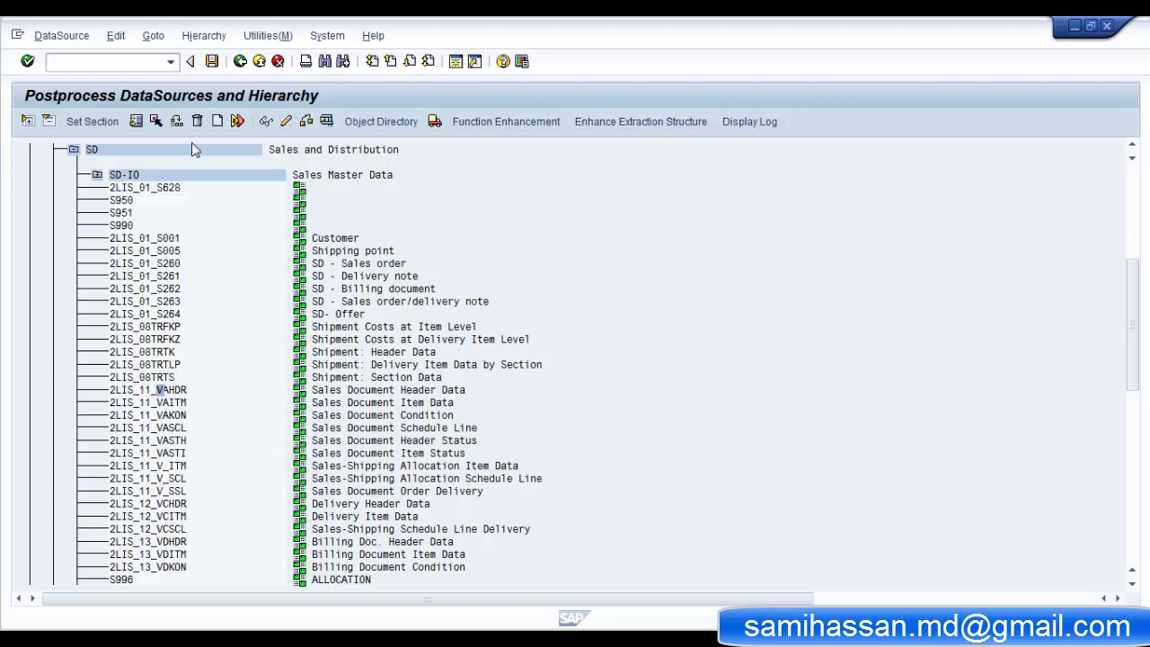
{"action": "left_click", "coordinate": [243, 63]}
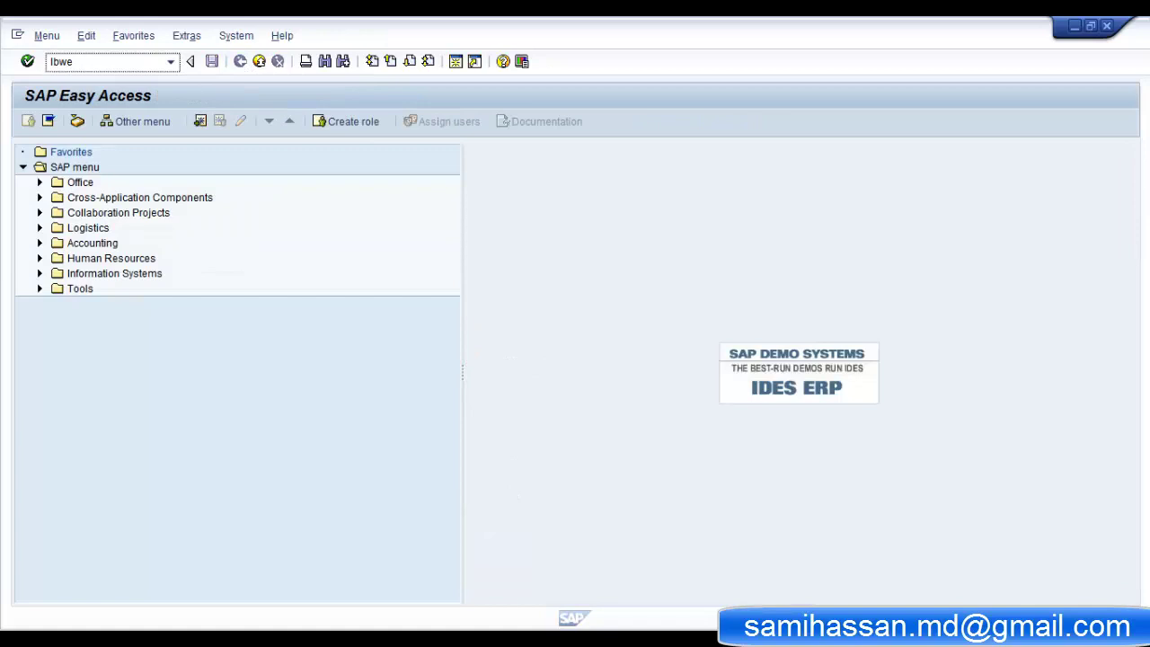
- Open transaction LBWE and expand the extract structures of application 11: SD Sales BW
{"action": "key", "text": "Return"}
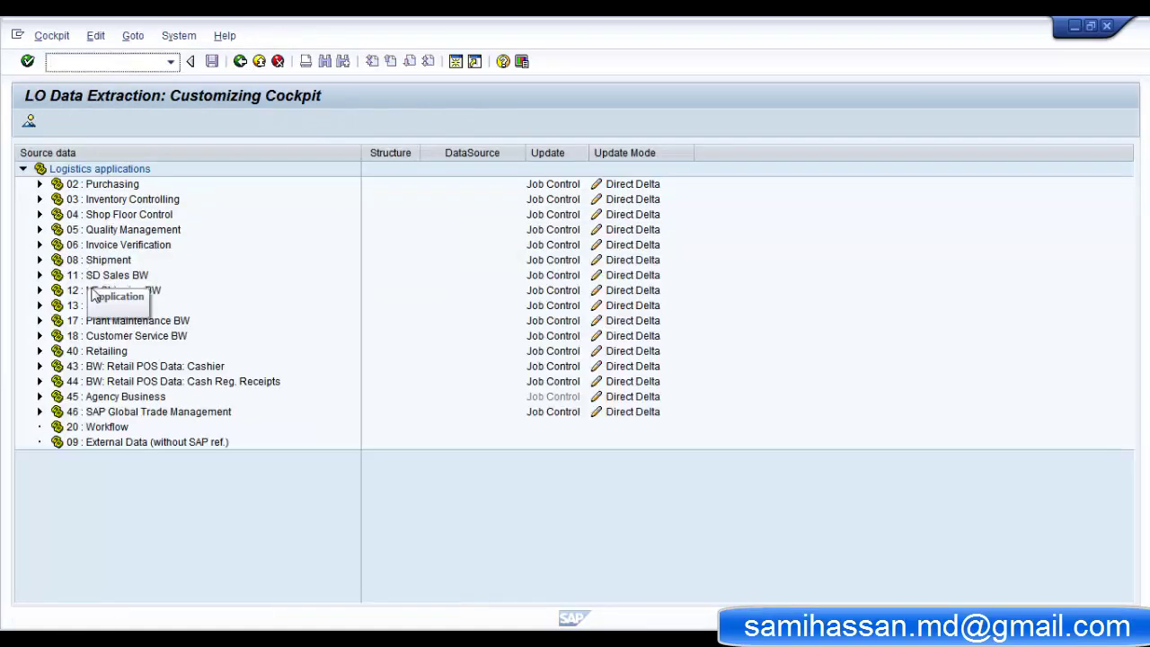
{"action": "left_click", "coordinate": [39, 275]}
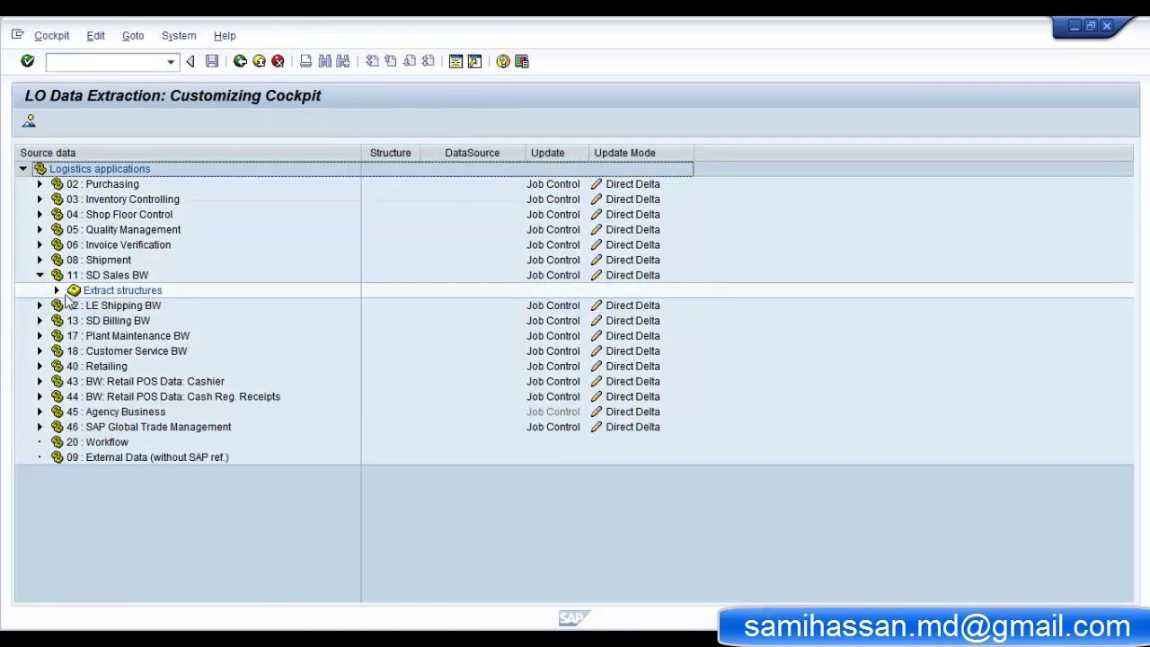
{"action": "left_click", "coordinate": [56, 291]}
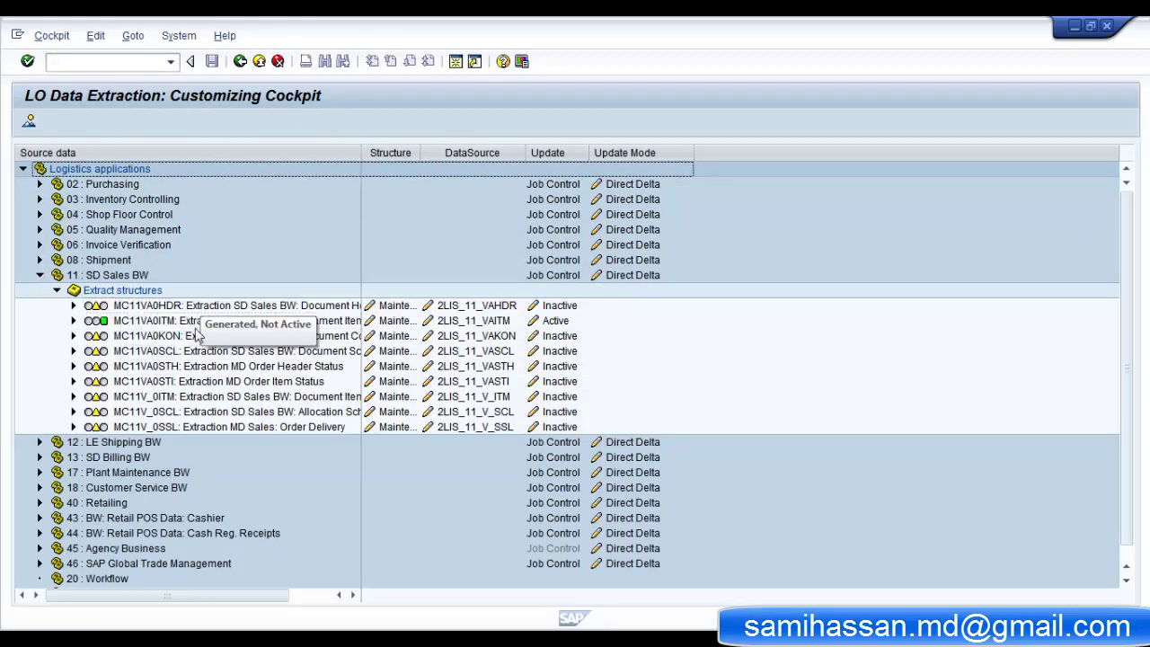
- Open the maintenance of extract structure MC11VA0HDR, view the pool's filter options, and confirm the existing selection criteria
{"action": "left_click", "coordinate": [396, 307]}
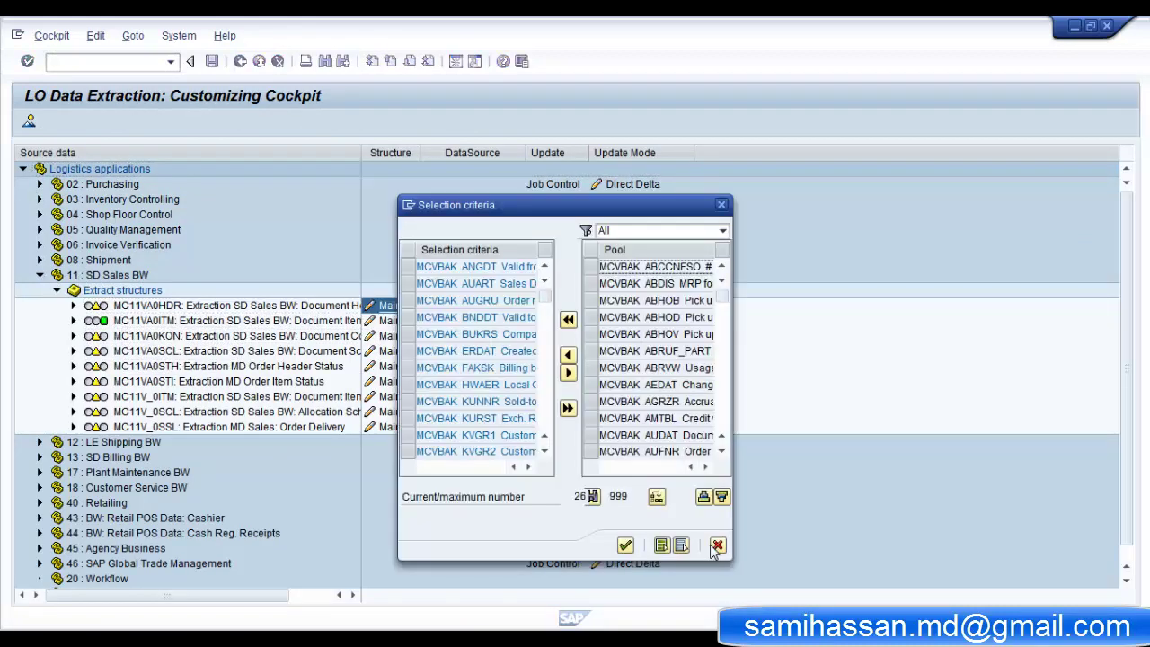
{"action": "left_click", "coordinate": [717, 546]}
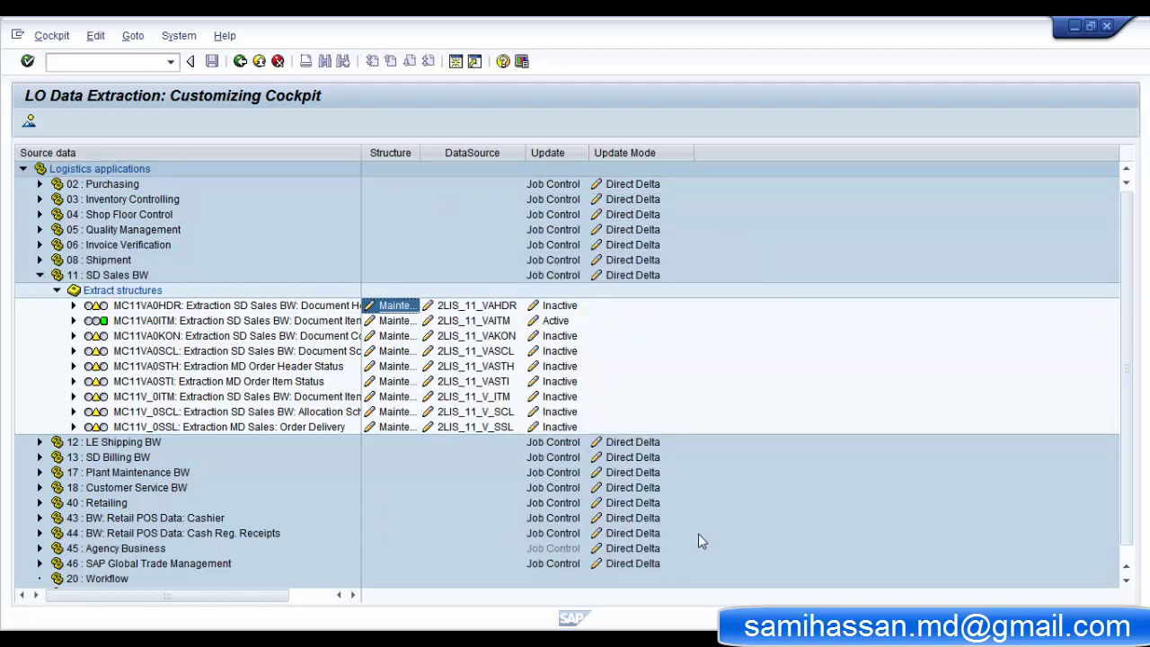
{"action": "left_click", "coordinate": [398, 307]}
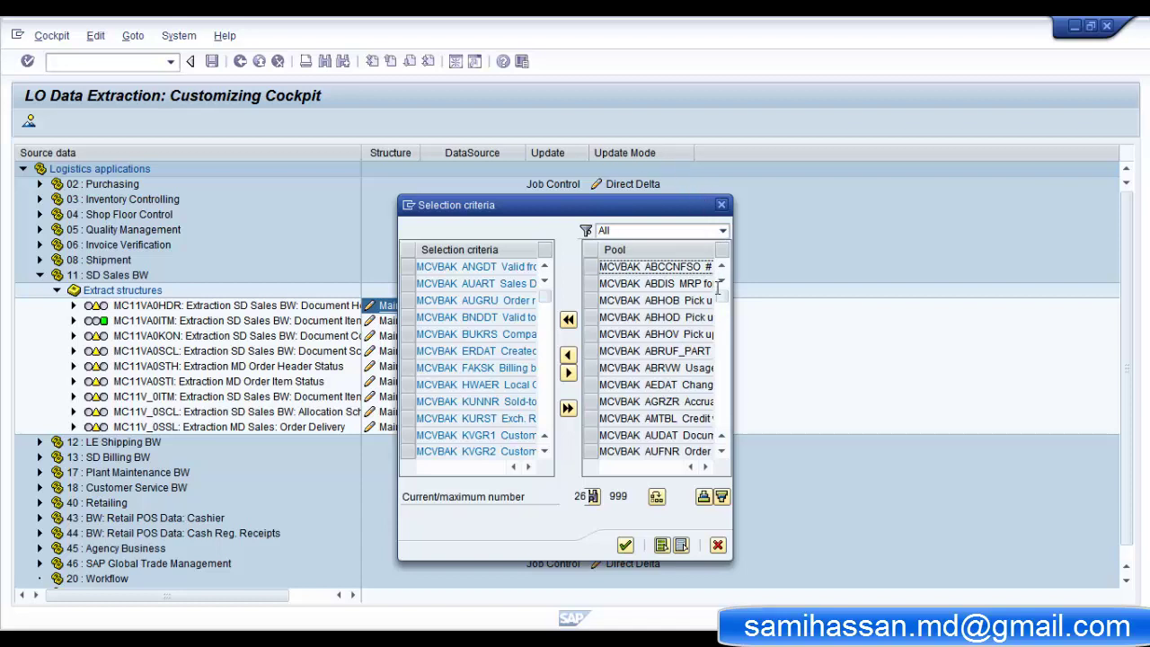
{"action": "left_click", "coordinate": [721, 232]}
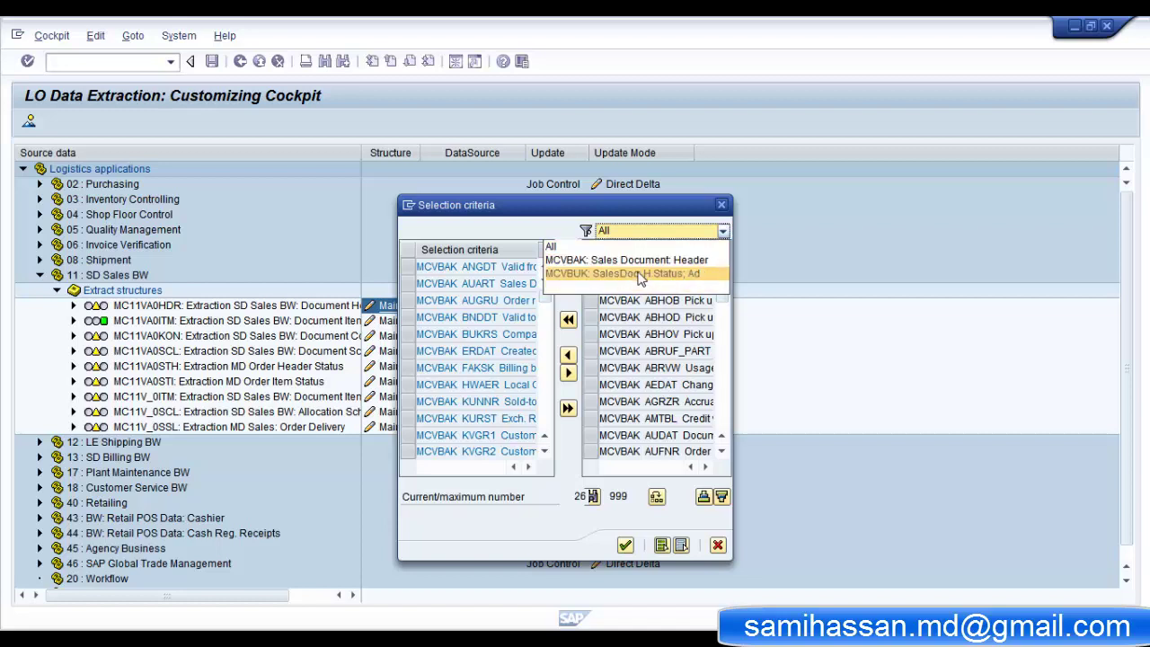
{"action": "left_click", "coordinate": [567, 222]}
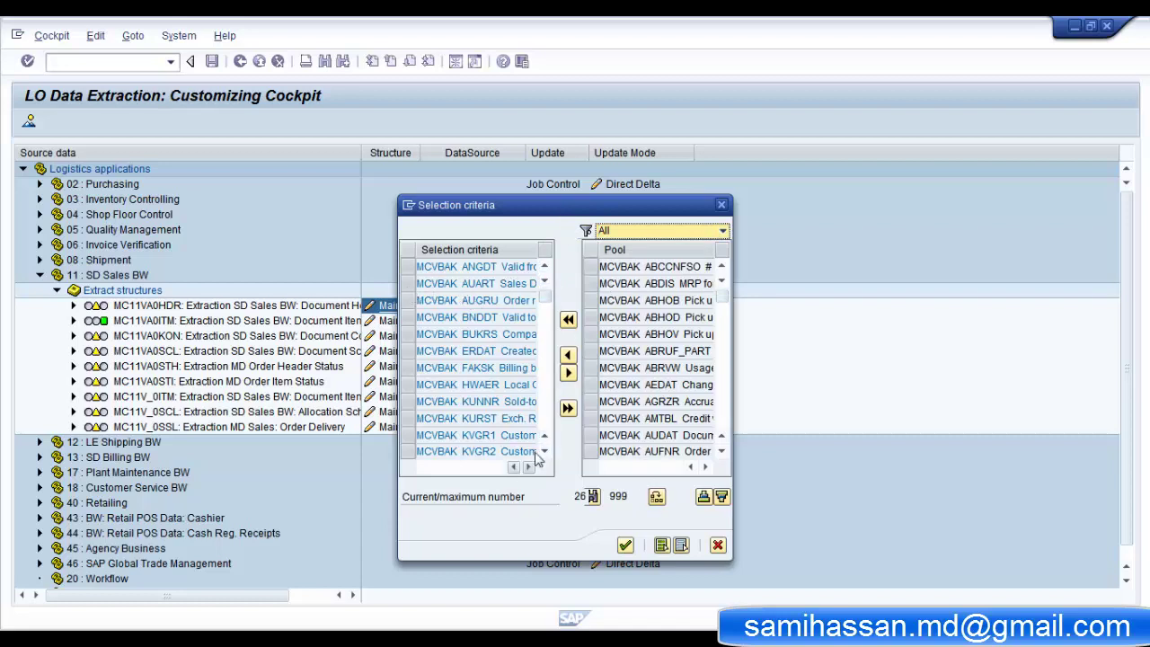
{"action": "left_click", "coordinate": [625, 546]}
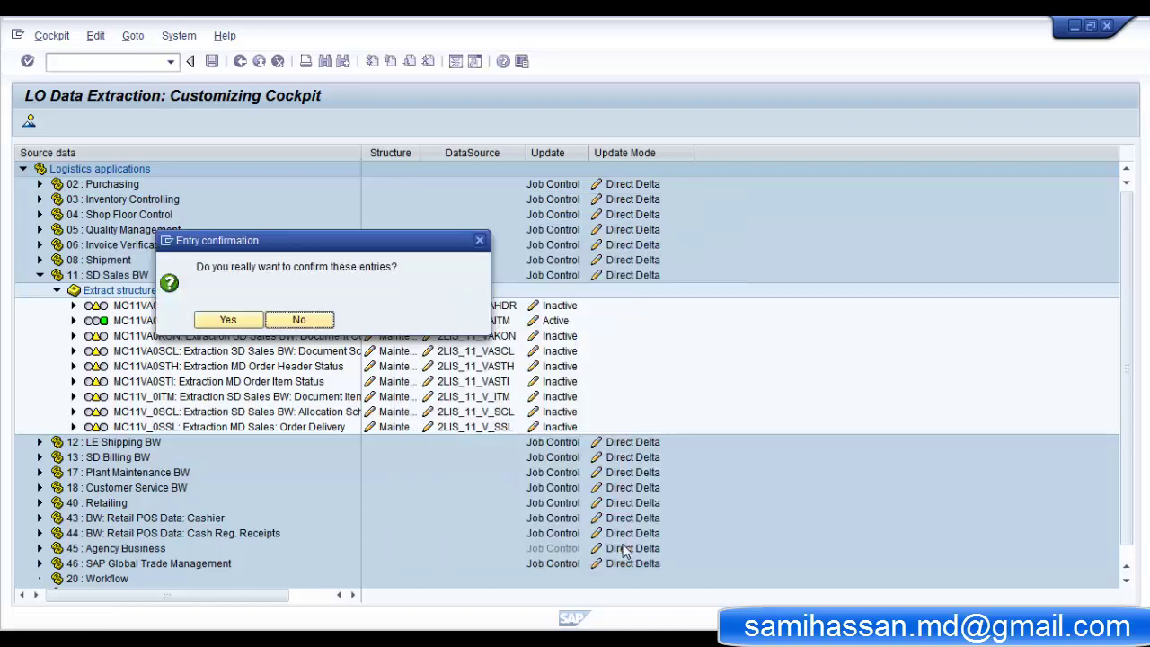
{"action": "left_click", "coordinate": [228, 321]}
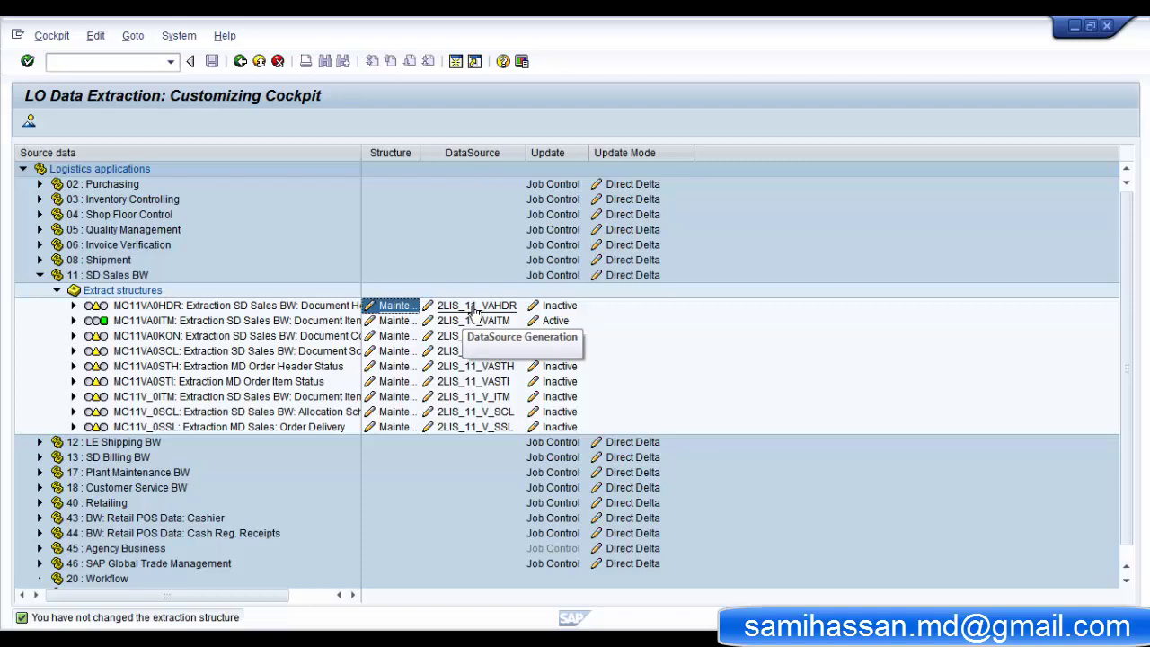
- Start generating DataSource 2LIS_11_VAHDR for extract structure MC11VA0HDR under Customizing request EC6K900007, opening its customer version for editing
{"action": "left_click", "coordinate": [477, 308]}
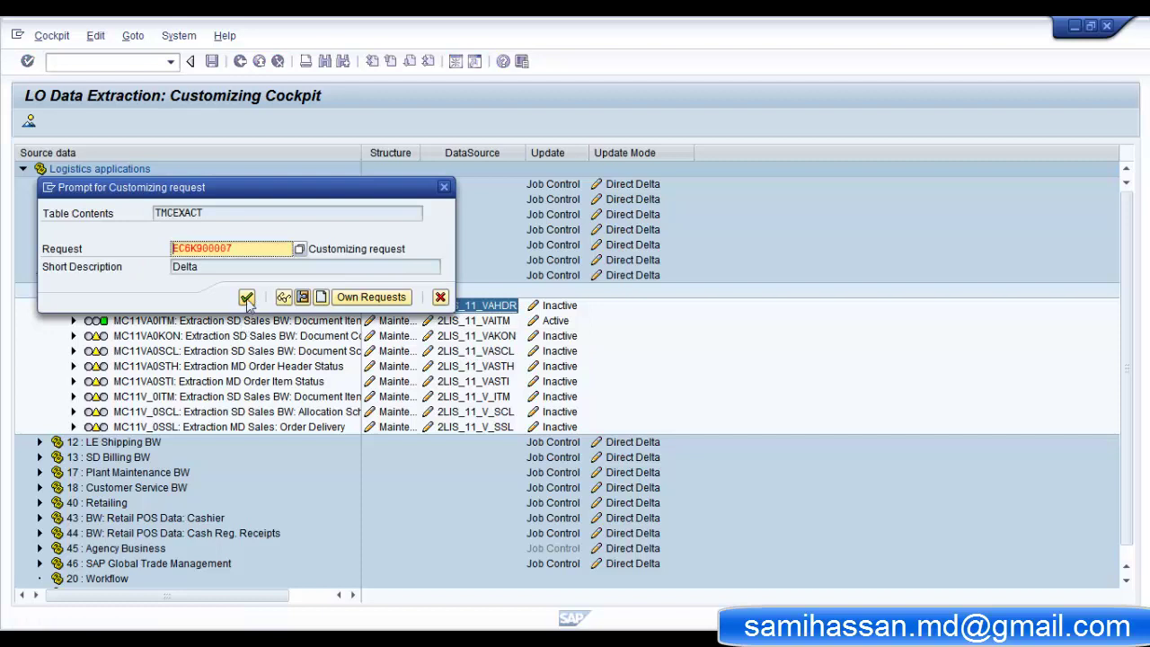
{"action": "left_click", "coordinate": [248, 298]}
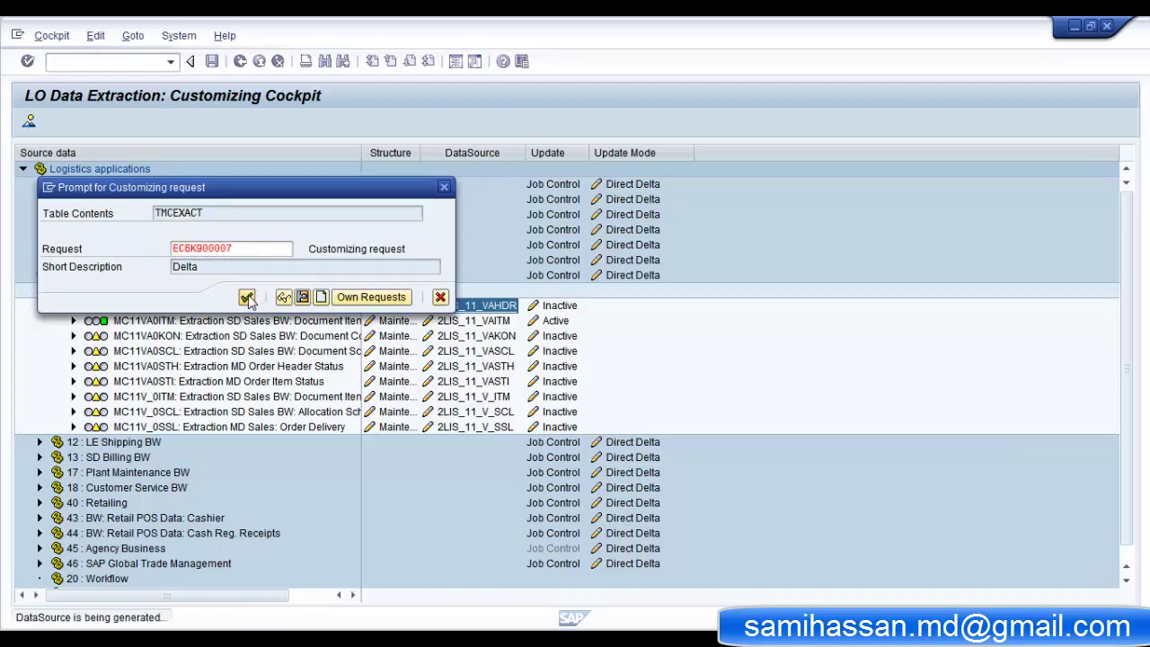
{"action": "left_click", "coordinate": [404, 494]}
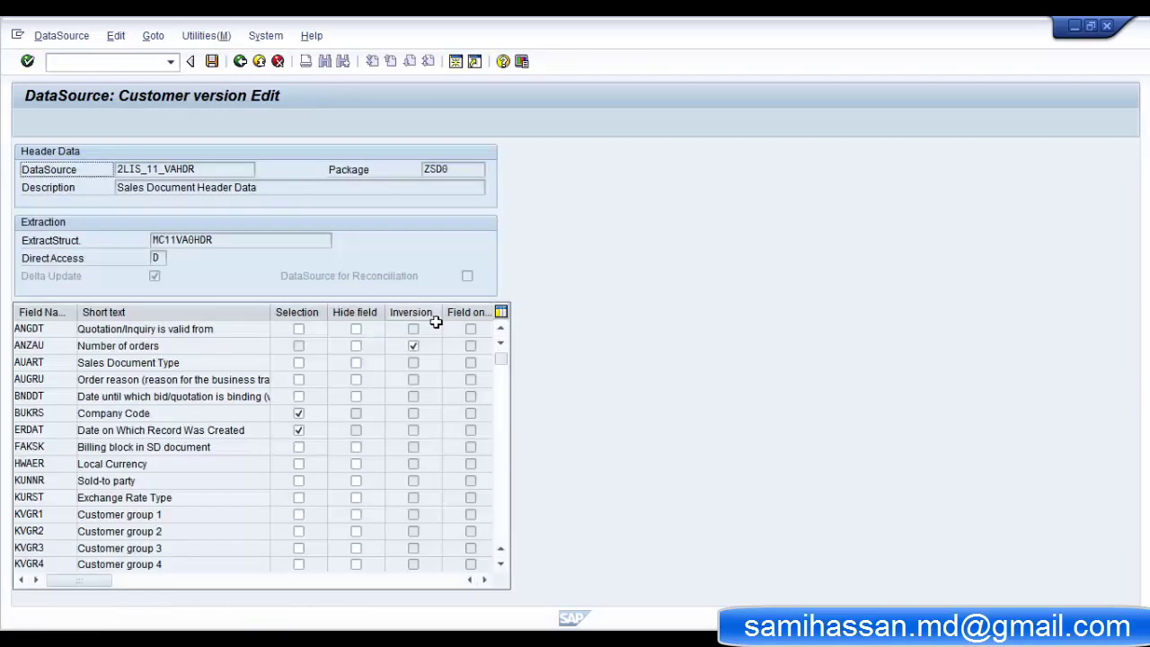
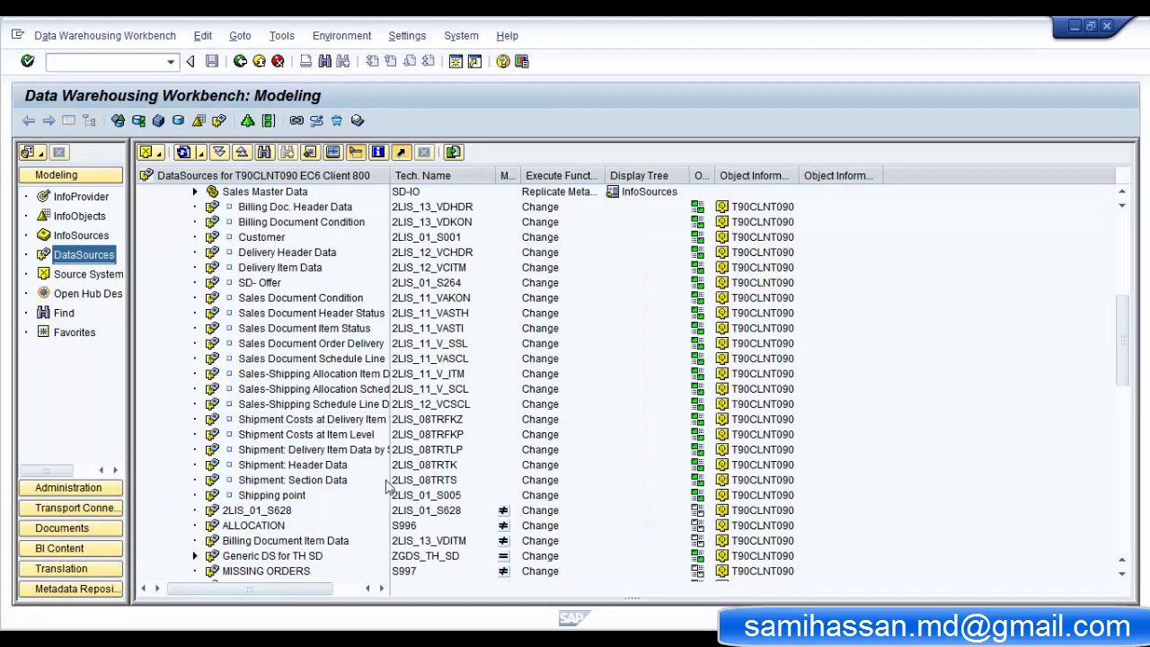
- In the Data Warehousing Workbench, replicate the metadata of the Sales and Distribution component for source system T90CLNT090
{"action": "left_click", "coordinate": [426, 316]}
{"action": "scroll", "coordinate": [418, 355], "scroll_direction": "up", "scroll_amount": 1}
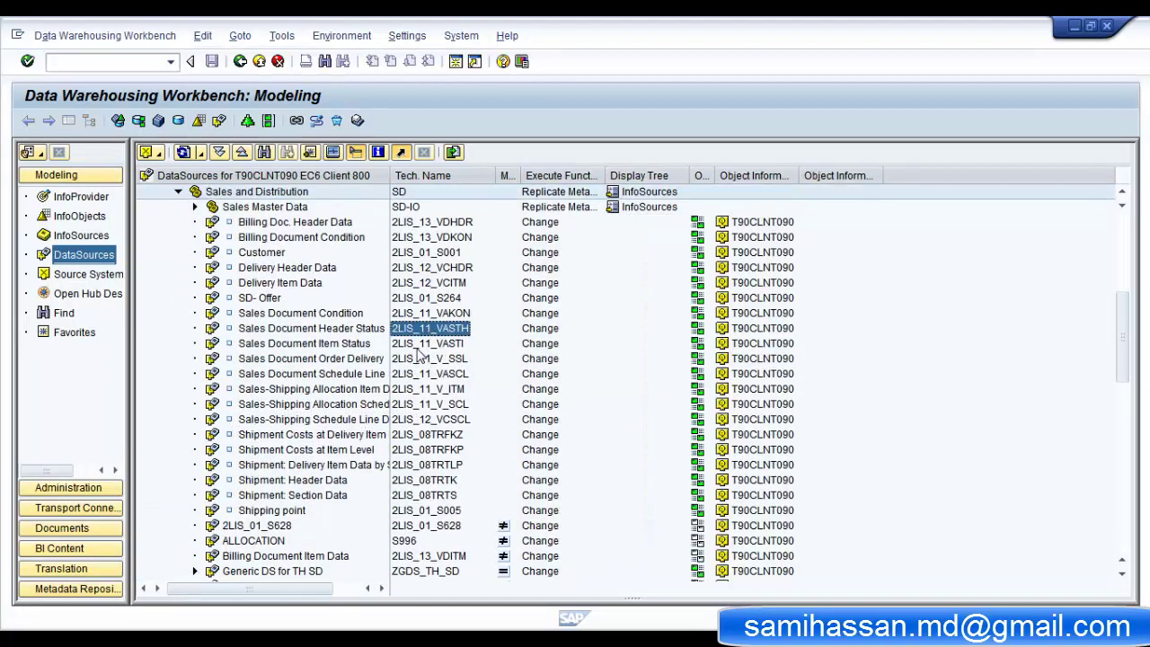
{"action": "scroll", "coordinate": [417, 355], "scroll_direction": "down", "scroll_amount": 1}
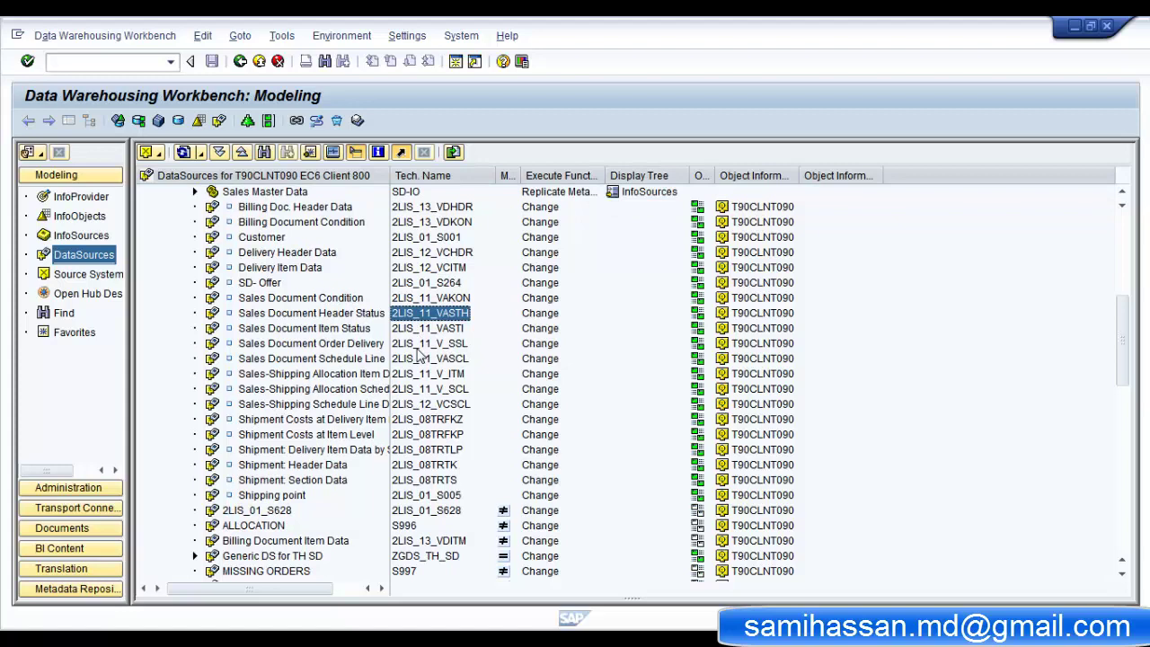
{"action": "scroll", "coordinate": [418, 355], "scroll_direction": "down", "scroll_amount": 12}
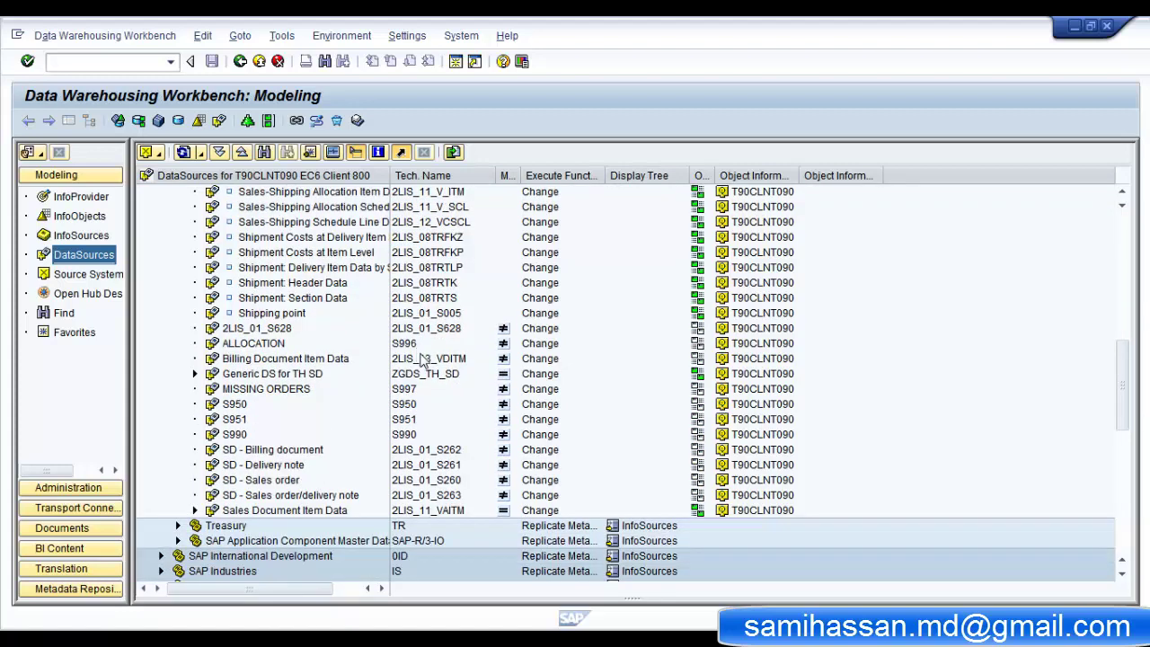
{"action": "scroll", "coordinate": [418, 355], "scroll_direction": "up", "scroll_amount": 11}
{"action": "scroll", "coordinate": [438, 403], "scroll_direction": "up", "scroll_amount": 8}
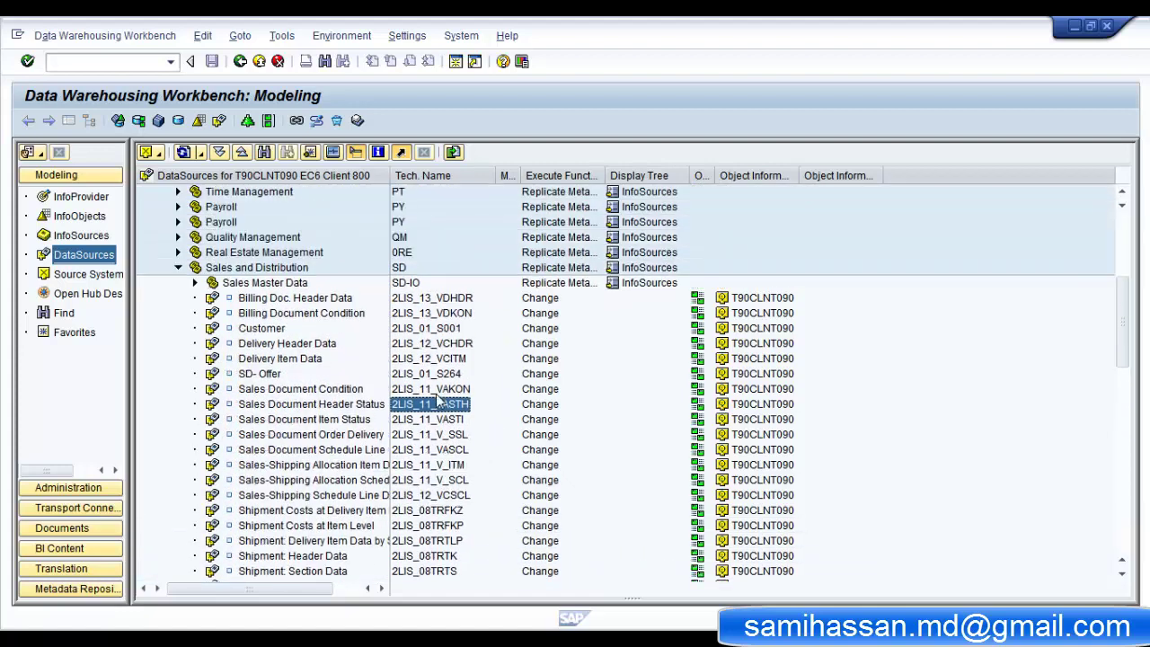
{"action": "left_click", "coordinate": [234, 284]}
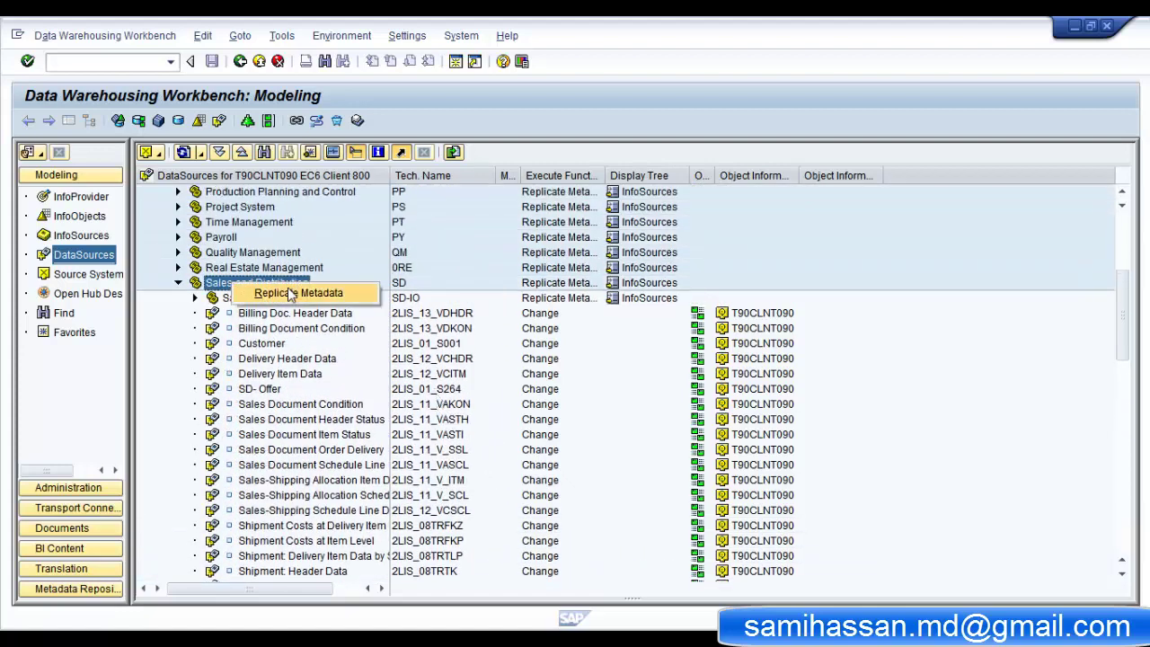
{"action": "left_click", "coordinate": [297, 293]}
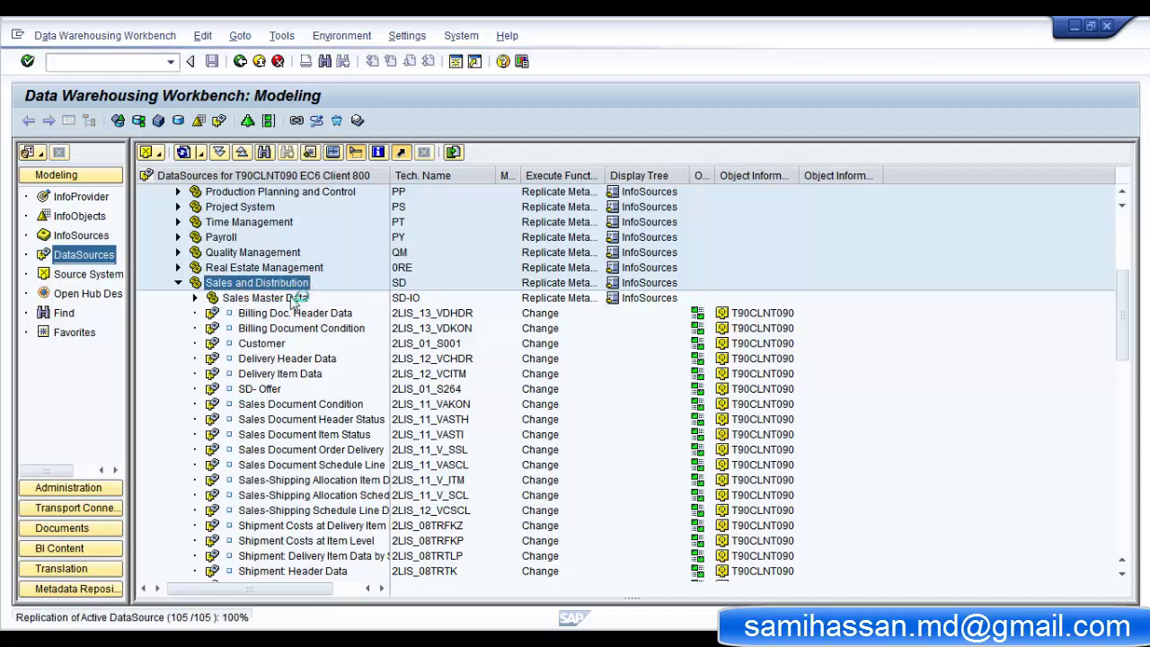
- Migrate the 3.x DataSource 2LIS_11_VAHDR (Sales Document Header Data) with export, and select the migrated entry under Sales and Distribution
{"action": "left_click", "coordinate": [276, 223]}
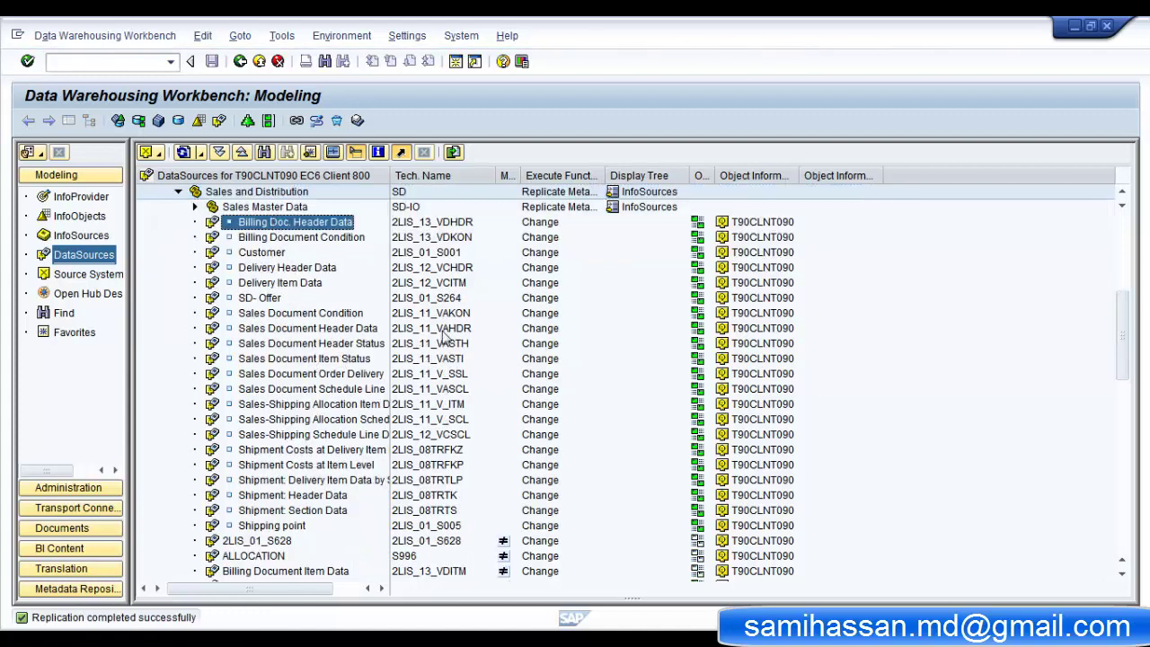
{"action": "left_click", "coordinate": [434, 329]}
{"action": "left_click", "coordinate": [325, 329]}
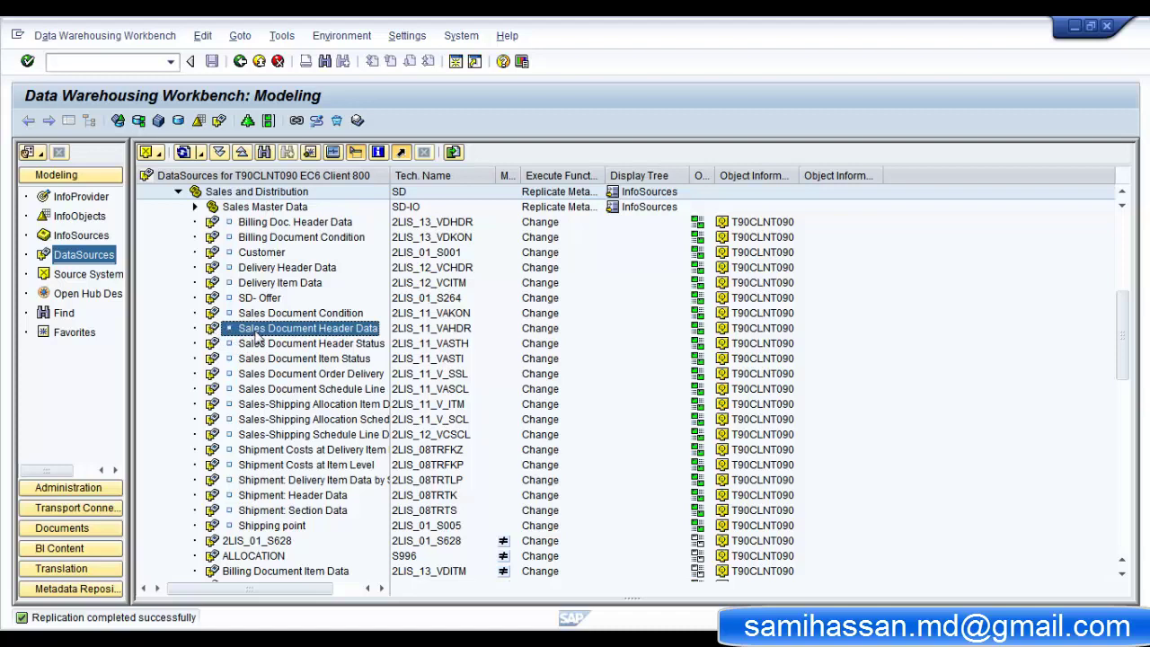
{"action": "right_click", "coordinate": [259, 334]}
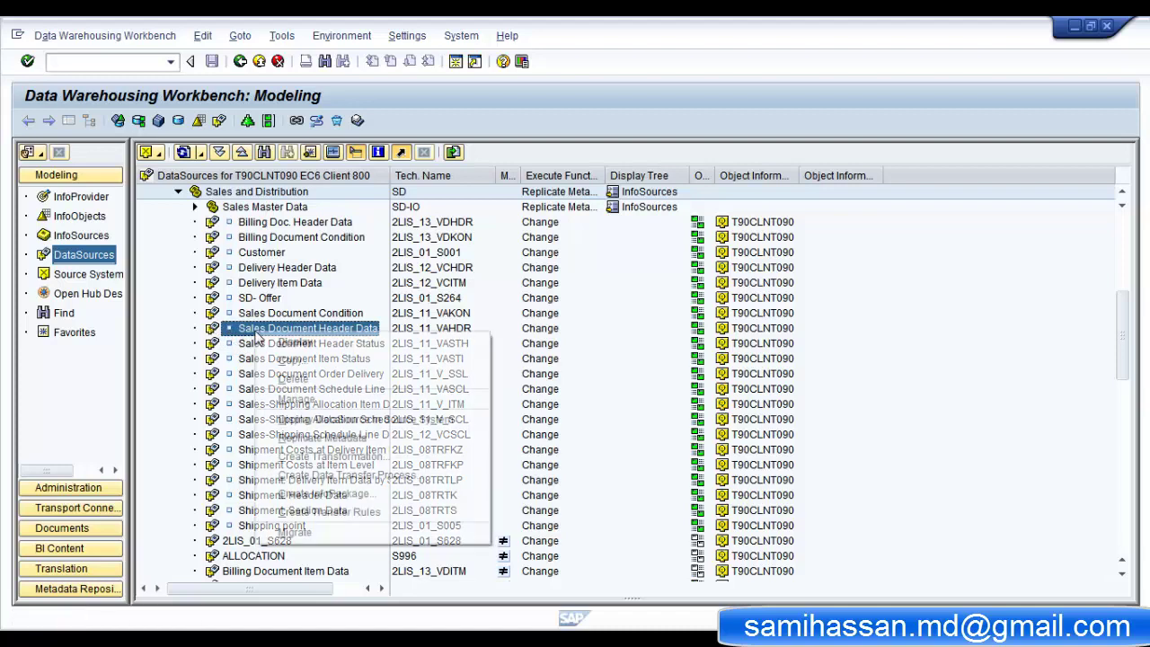
{"action": "left_click", "coordinate": [295, 533]}
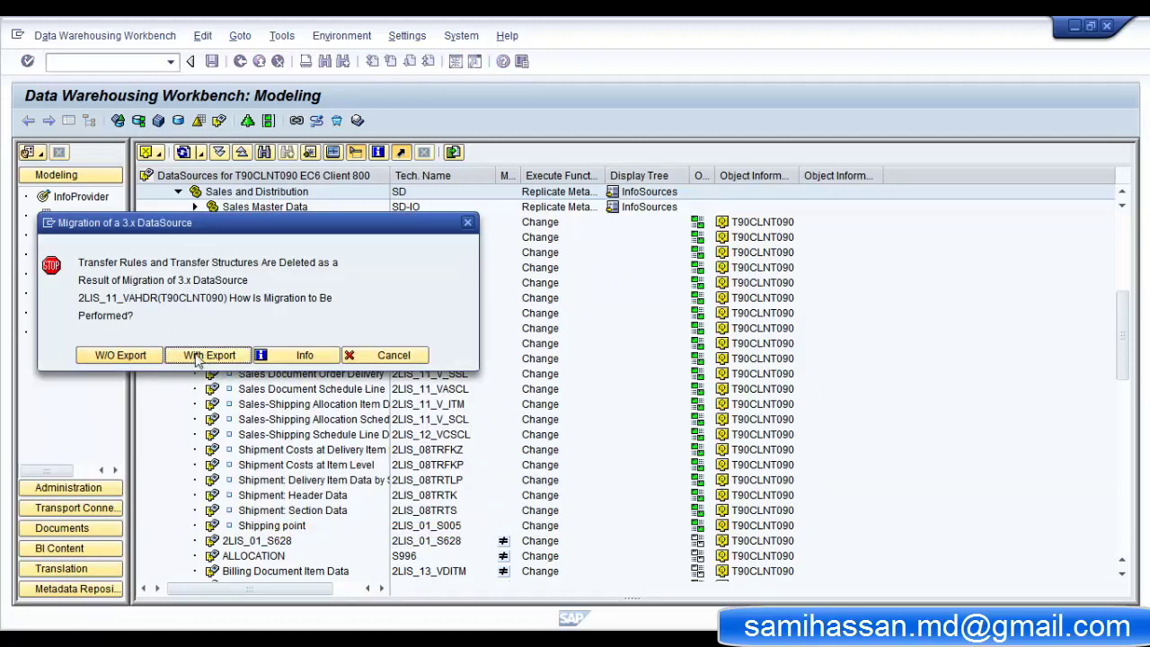
{"action": "left_click", "coordinate": [198, 358]}
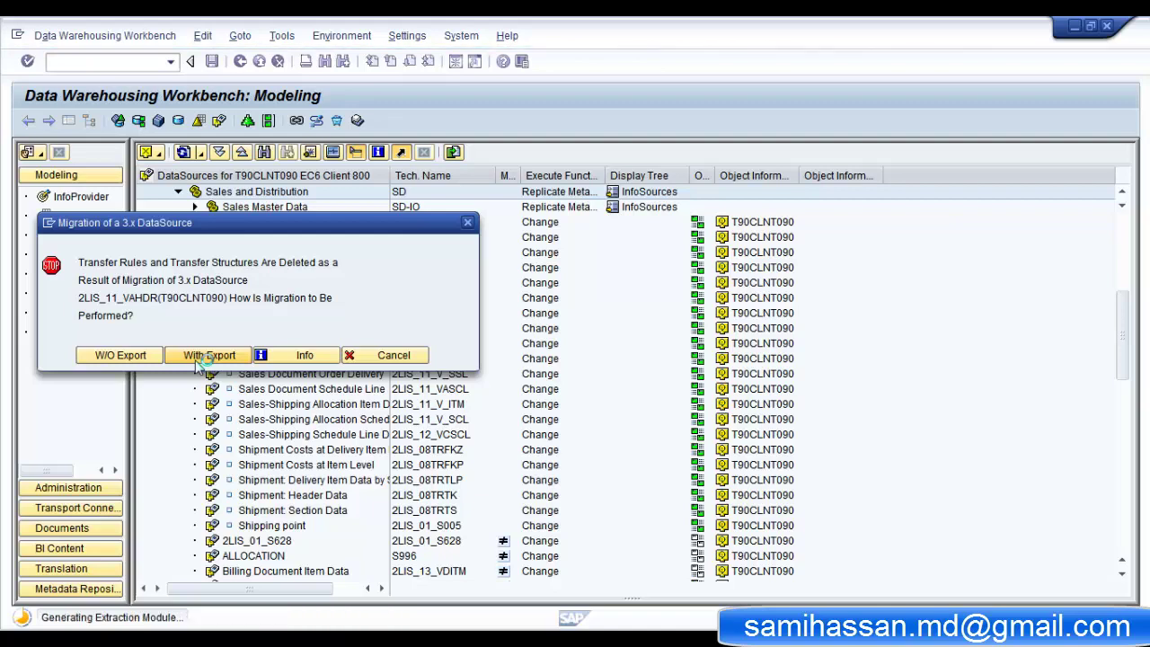
{"action": "scroll", "coordinate": [270, 367], "scroll_direction": "down", "scroll_amount": 3}
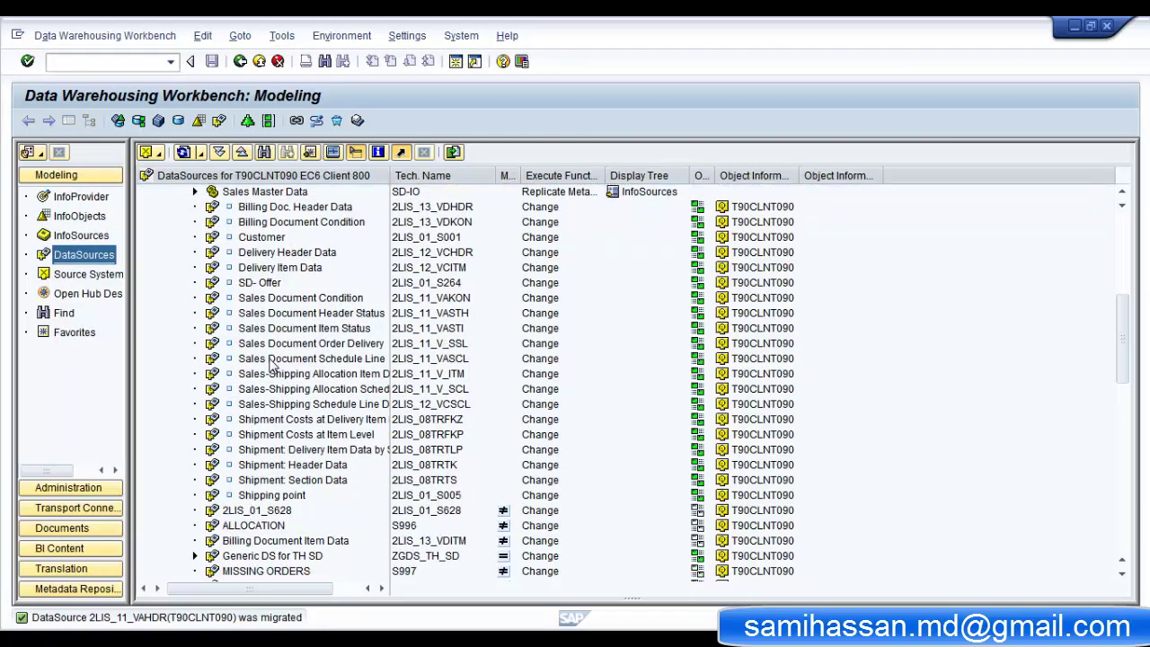
{"action": "scroll", "coordinate": [319, 503], "scroll_direction": "up", "scroll_amount": 4}
{"action": "scroll", "coordinate": [265, 271], "scroll_direction": "down", "scroll_amount": 5}
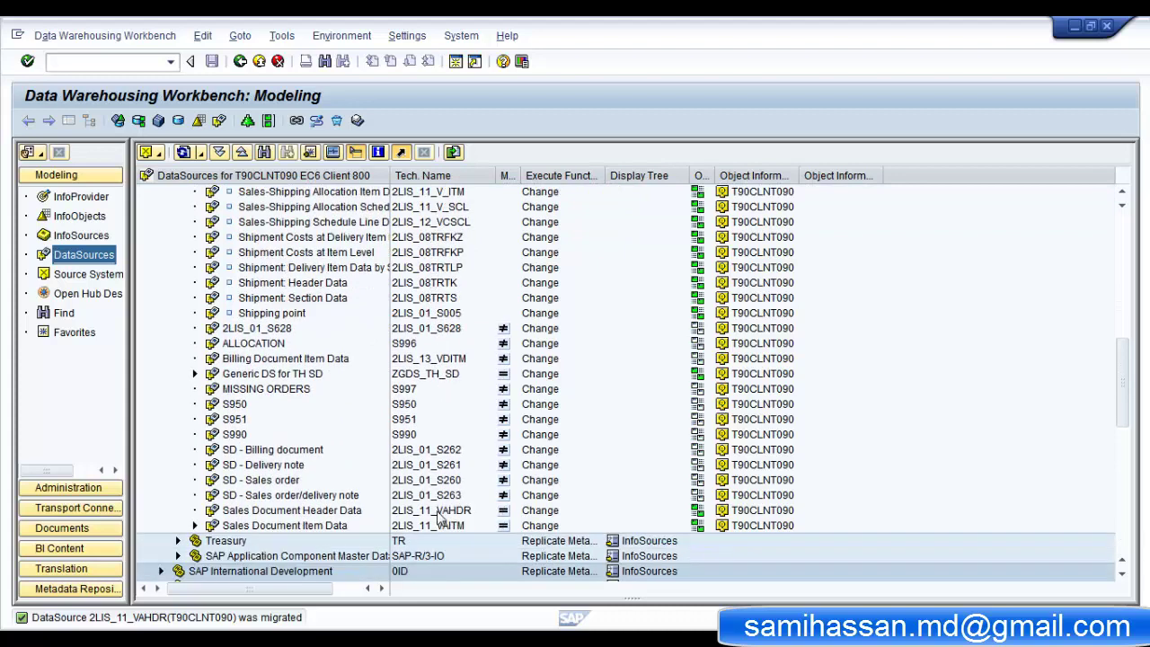
{"action": "left_click", "coordinate": [274, 511]}
{"action": "scroll", "coordinate": [240, 485], "scroll_direction": "down", "scroll_amount": 1}
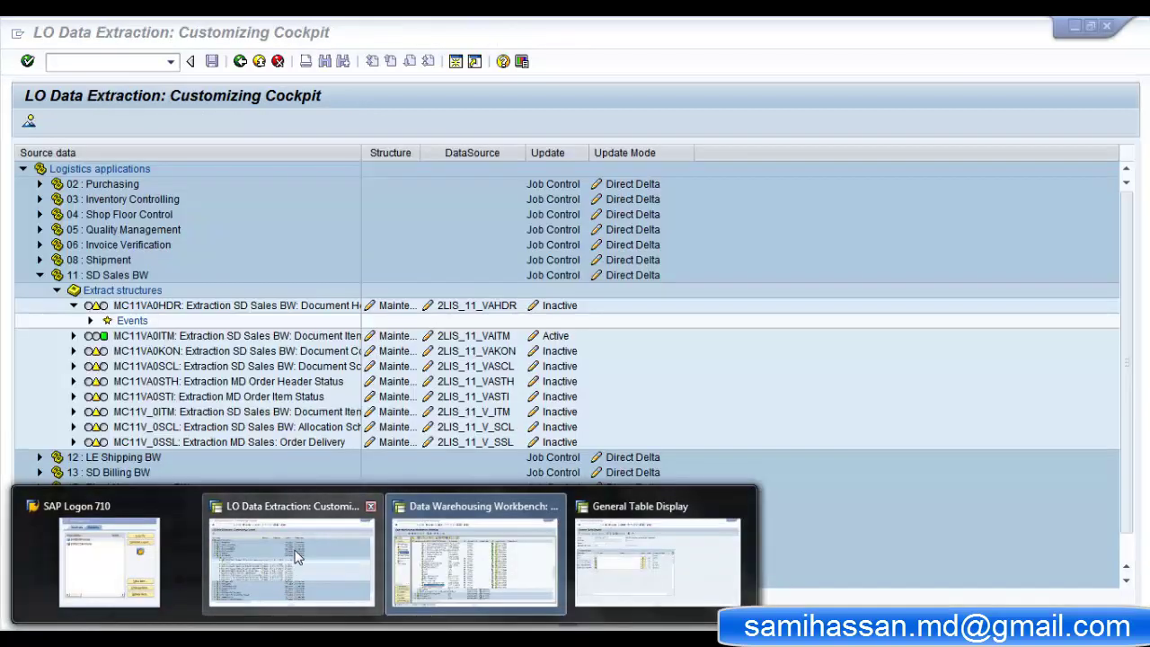
- Switch to the ERP session, reopen transaction LBWE, and expand the extract structures of application 11: SD Sales BW
{"action": "left_click", "coordinate": [294, 550]}
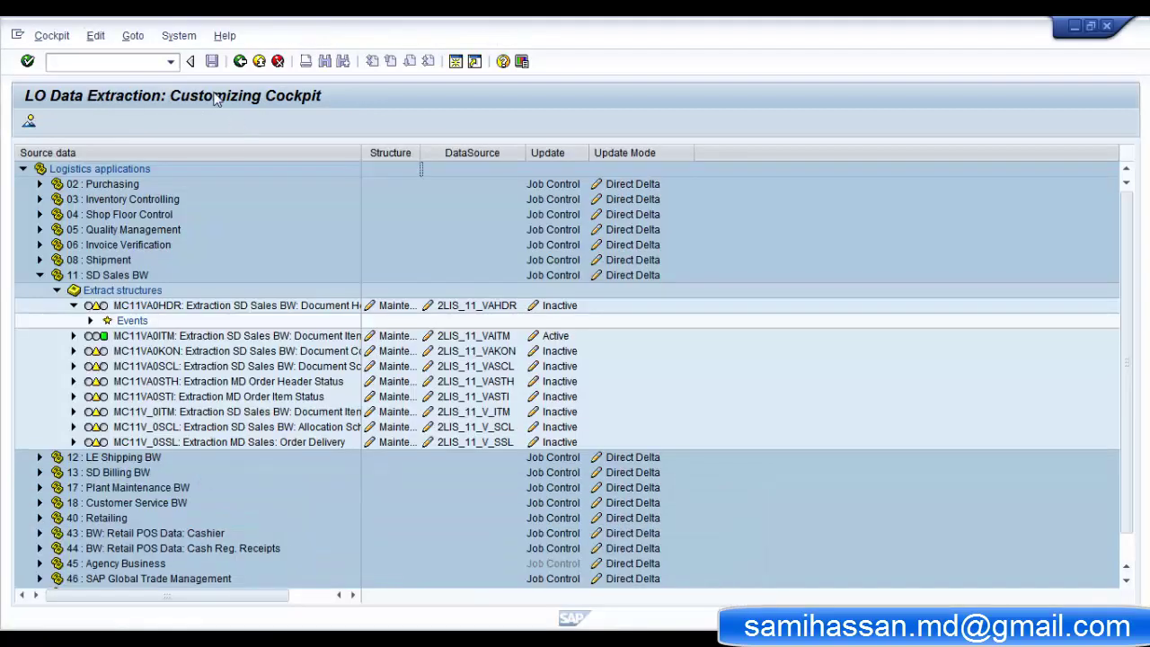
{"action": "left_click", "coordinate": [240, 60]}
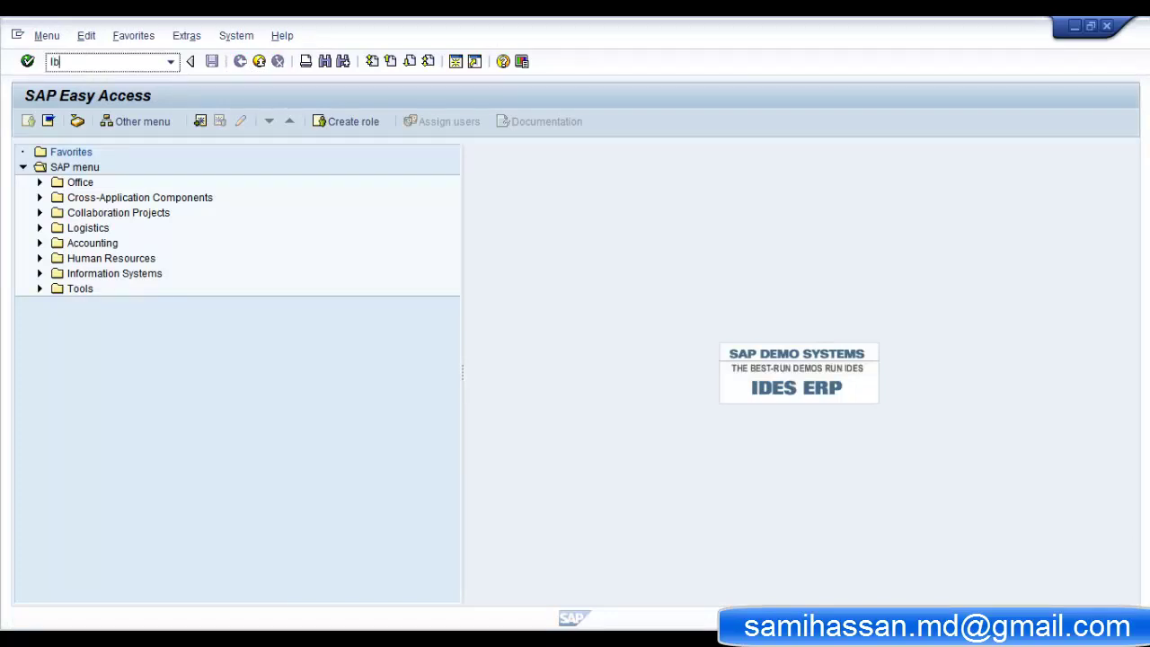
{"action": "type", "text": "lbwe"}
{"action": "key", "text": "Return"}
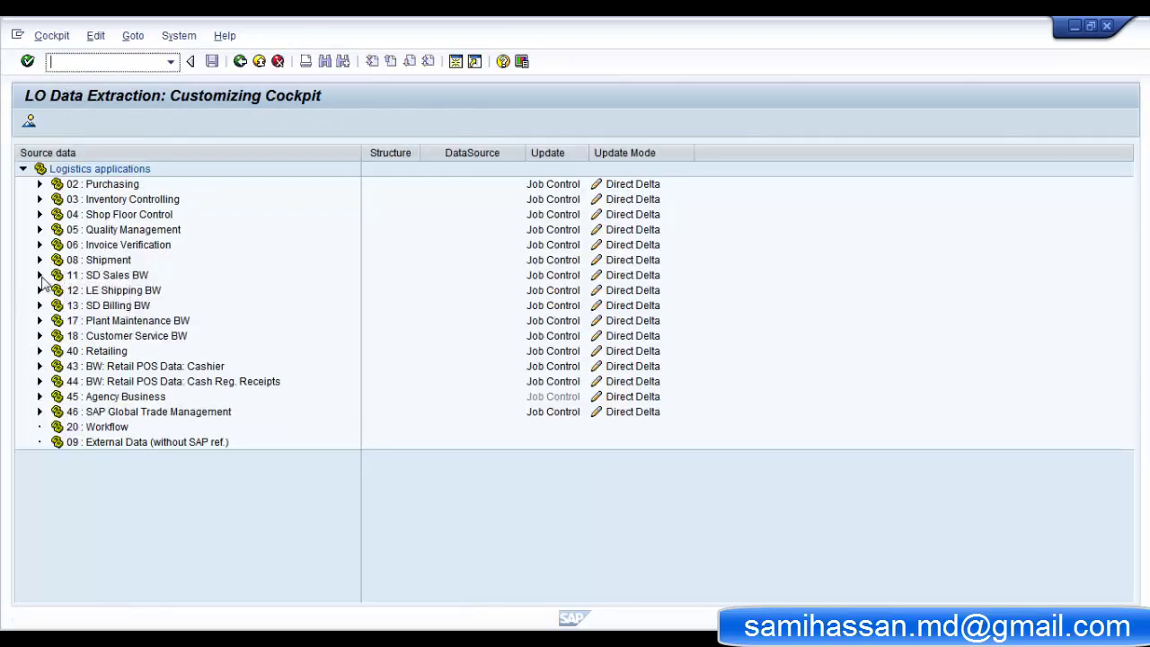
{"action": "left_click", "coordinate": [38, 275]}
{"action": "left_click", "coordinate": [57, 290]}
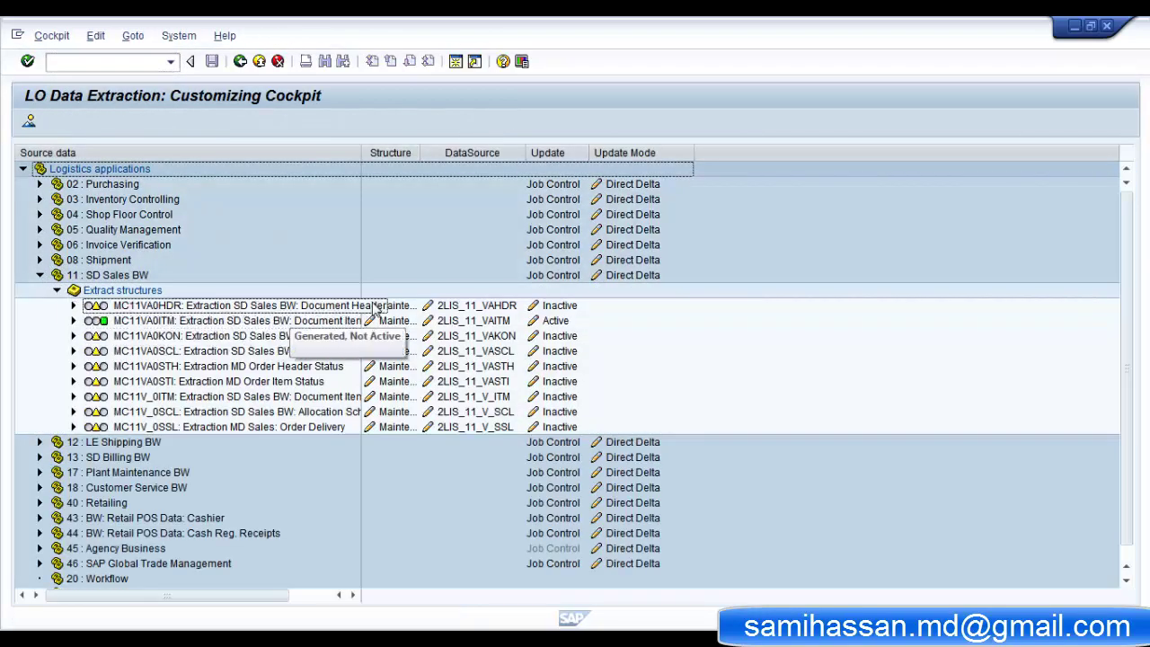
- Activate the update for extract structure MC11VA0HDR under Customizing request EC6K900007 and accept the activation notice
{"action": "left_click", "coordinate": [557, 306]}
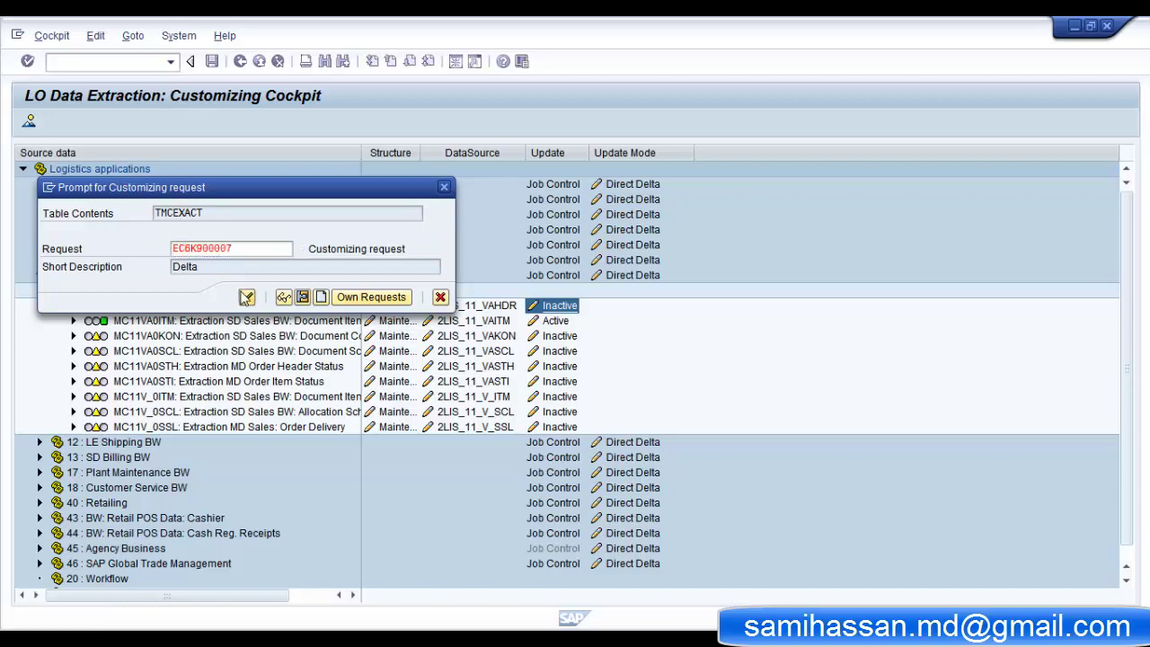
{"action": "left_click", "coordinate": [246, 298]}
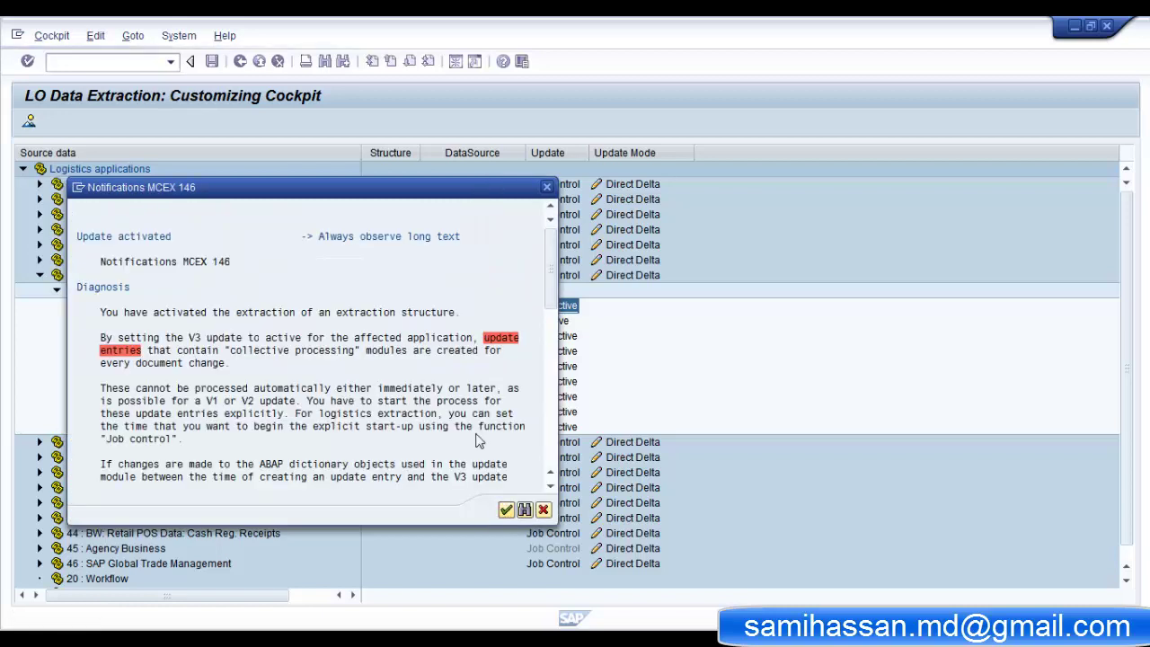
{"action": "key", "text": "Return"}
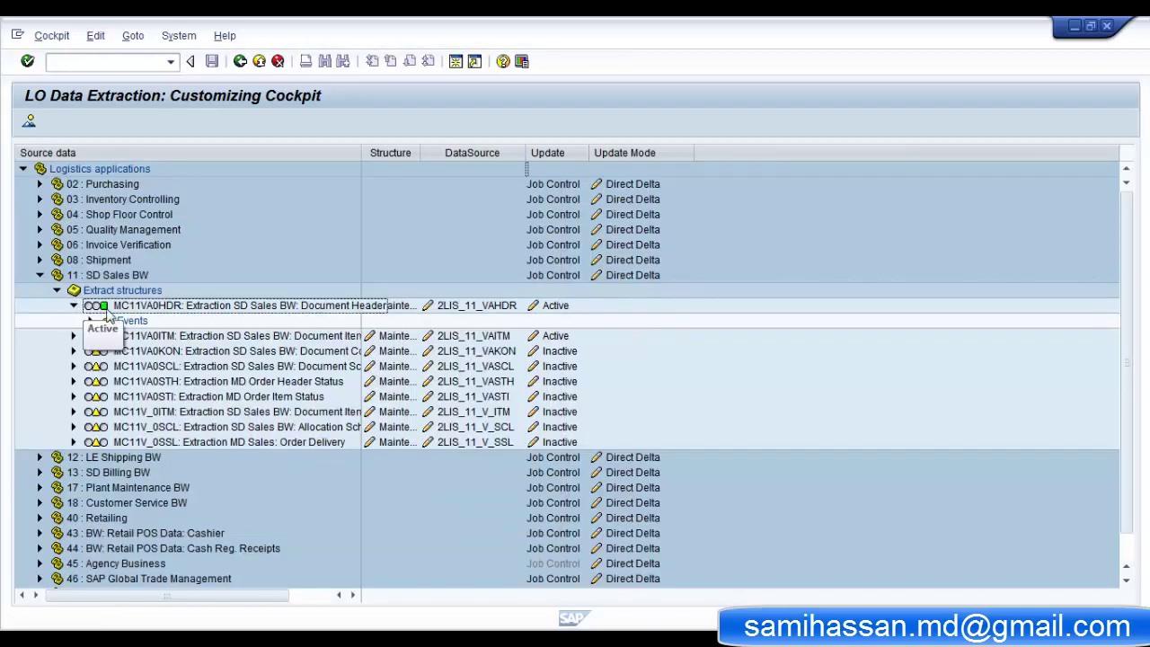
- Set the update mode of application 11: SD Sales BW to Queued Delta, accept the notices, and expand its extract structures again
{"action": "left_click", "coordinate": [632, 276]}
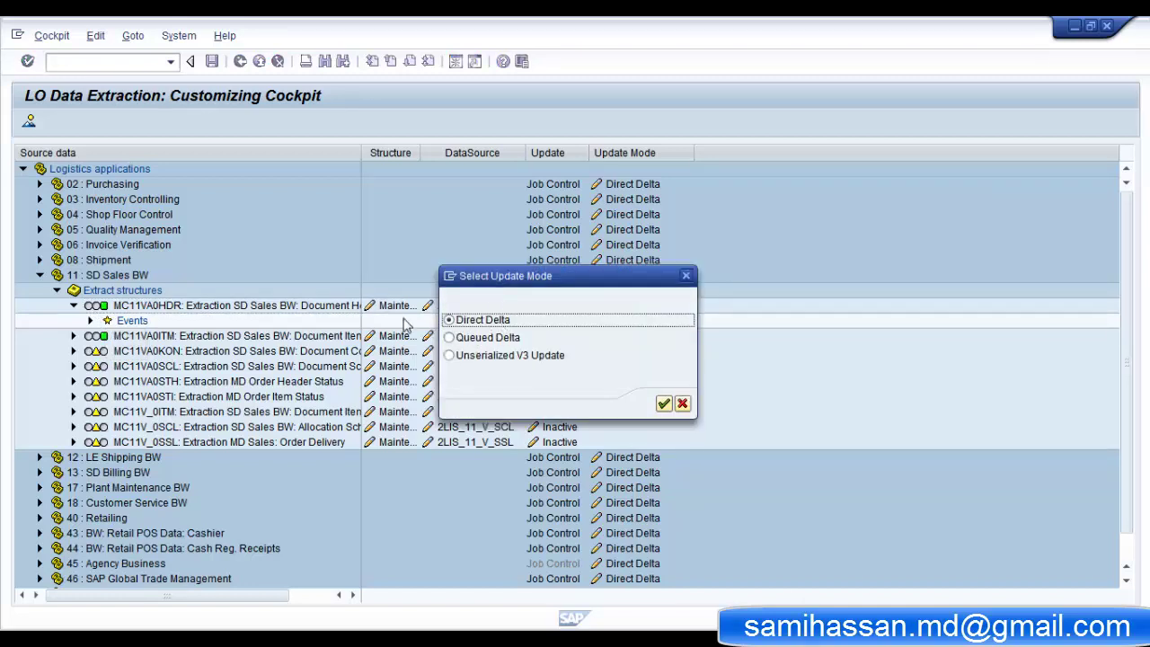
{"action": "left_click", "coordinate": [472, 338]}
{"action": "left_click", "coordinate": [477, 356]}
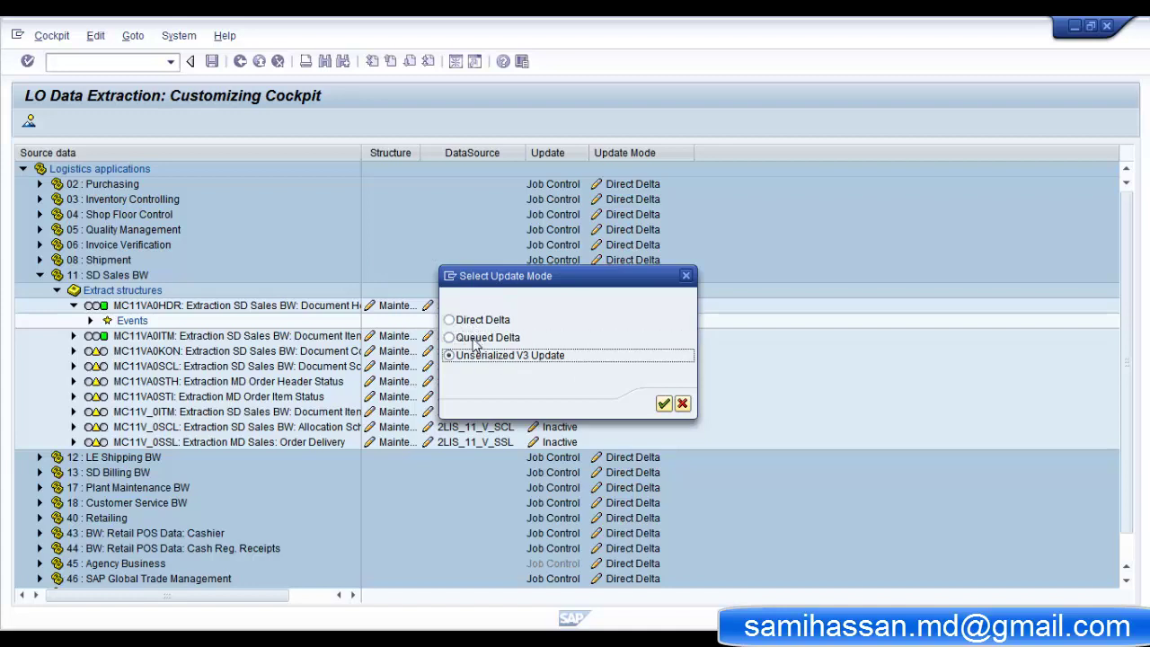
{"action": "left_click", "coordinate": [475, 340]}
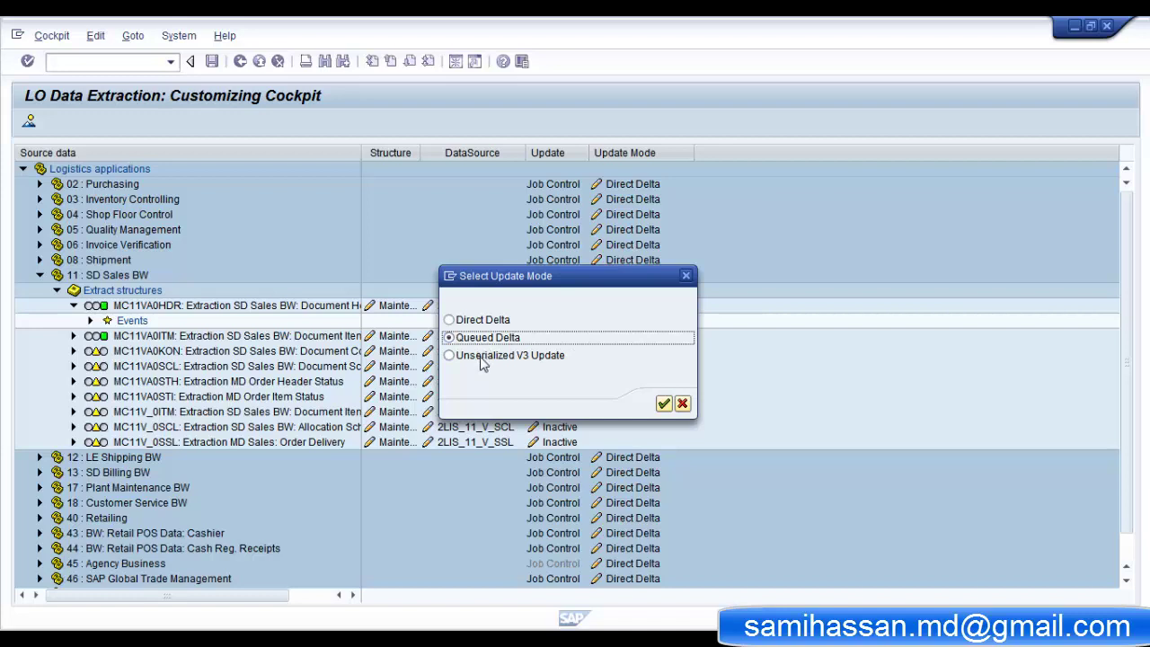
{"action": "left_click", "coordinate": [667, 404]}
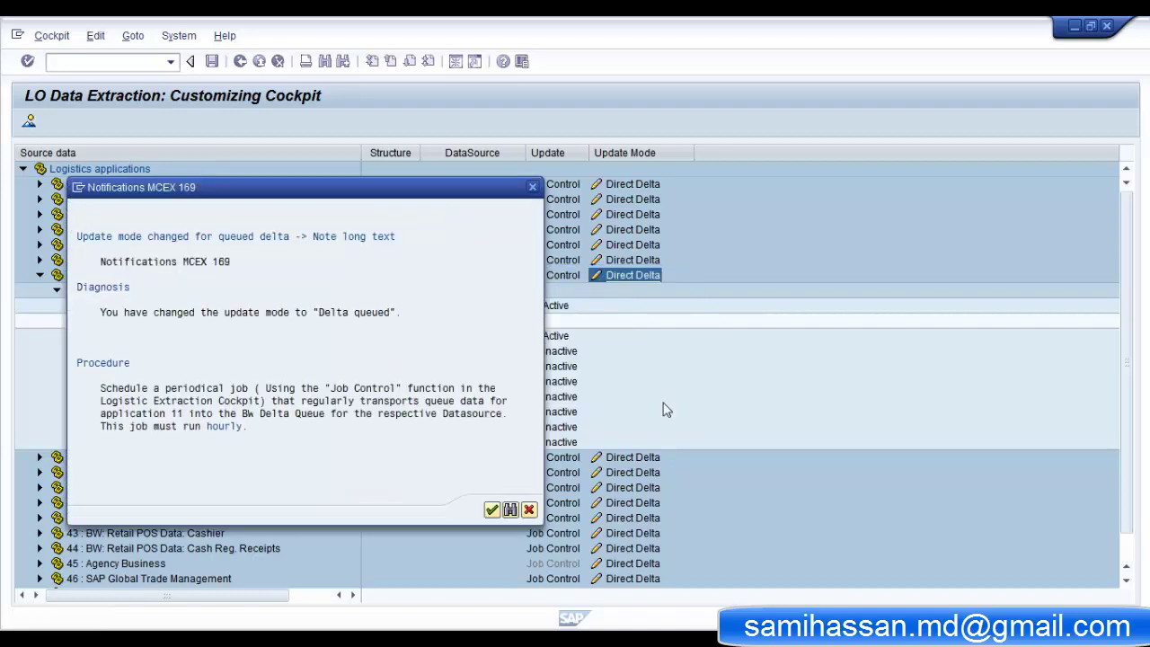
{"action": "left_click", "coordinate": [491, 509]}
{"action": "left_click", "coordinate": [244, 301]}
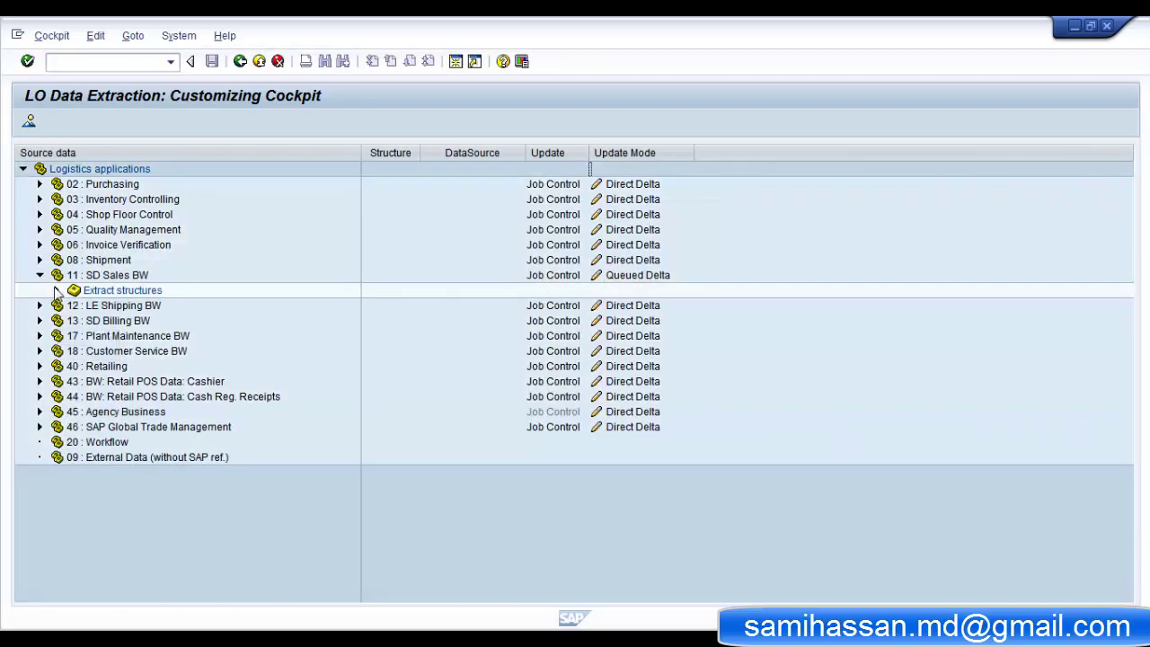
{"action": "left_click", "coordinate": [56, 290]}
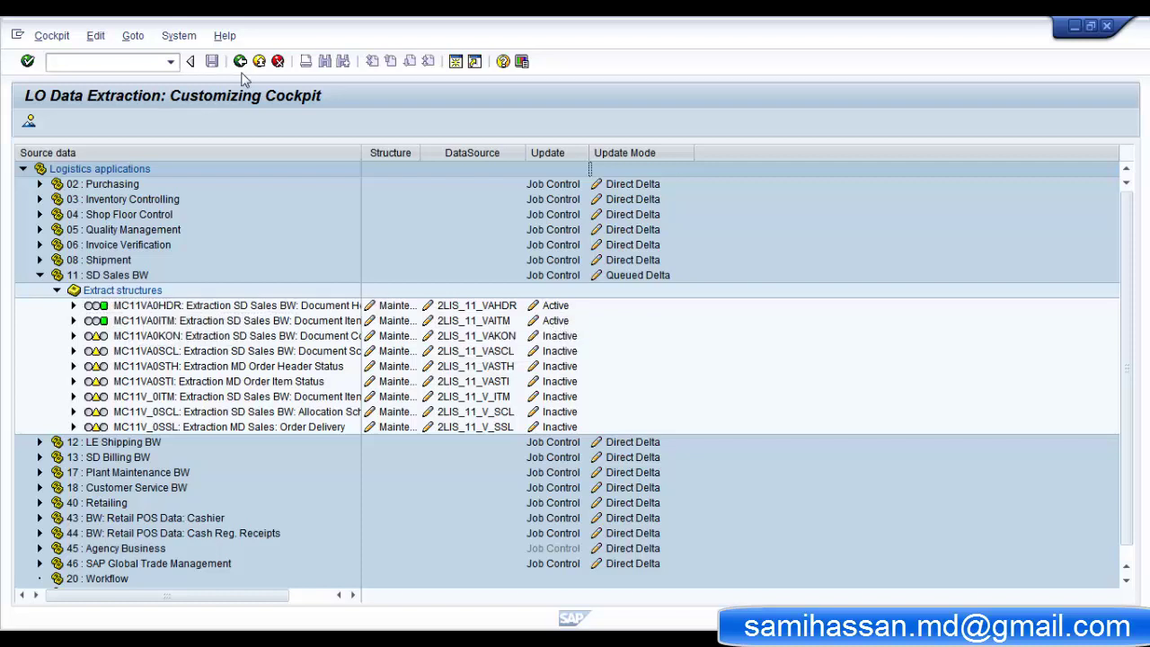
- Leave the LO cockpit in the ERP session and open transaction LBWG for deleting setup data
{"action": "key", "text": "alt+Tab"}
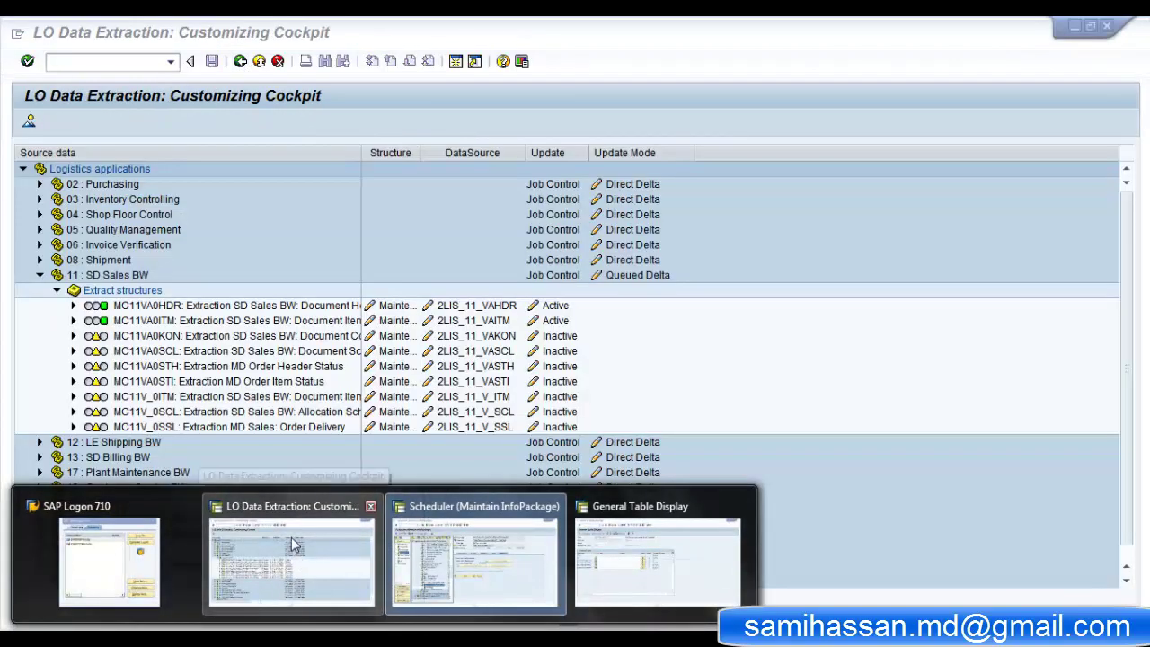
{"action": "left_click", "coordinate": [295, 559]}
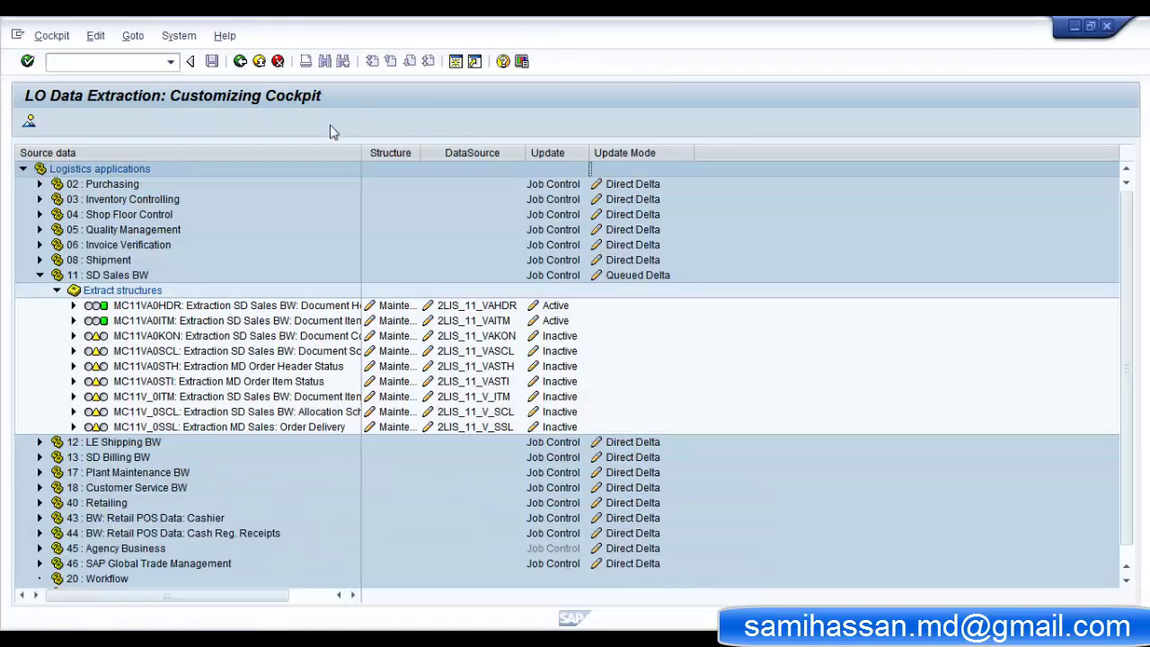
{"action": "left_click", "coordinate": [240, 62]}
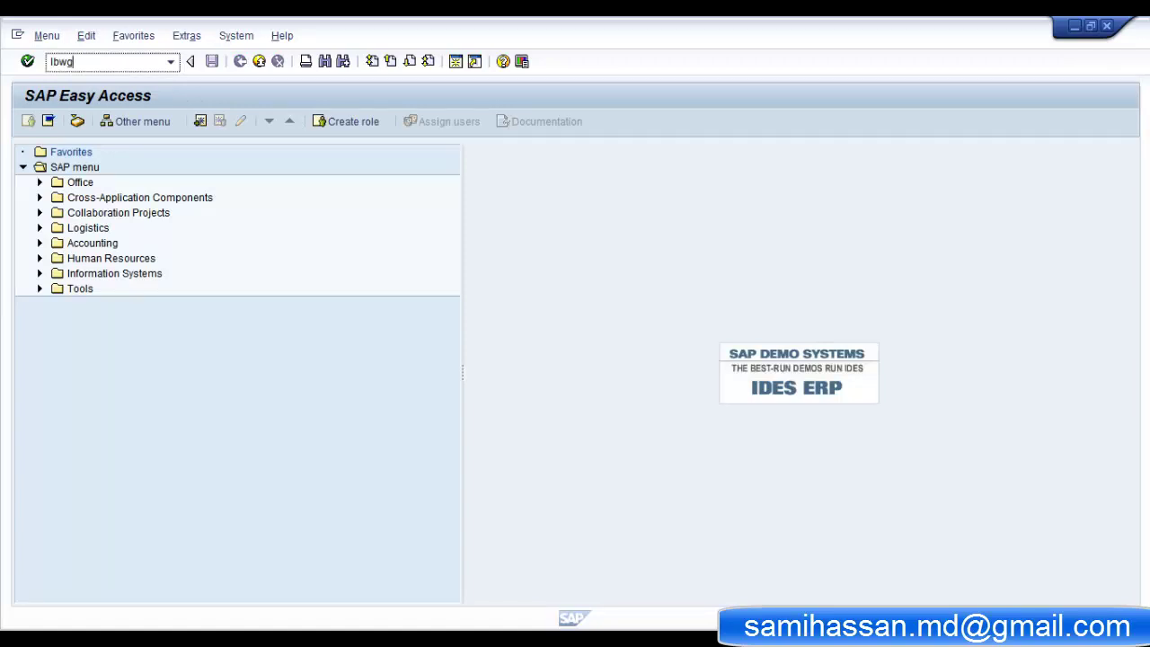
{"action": "type", "text": "lbwg"}
{"action": "key", "text": "Return"}
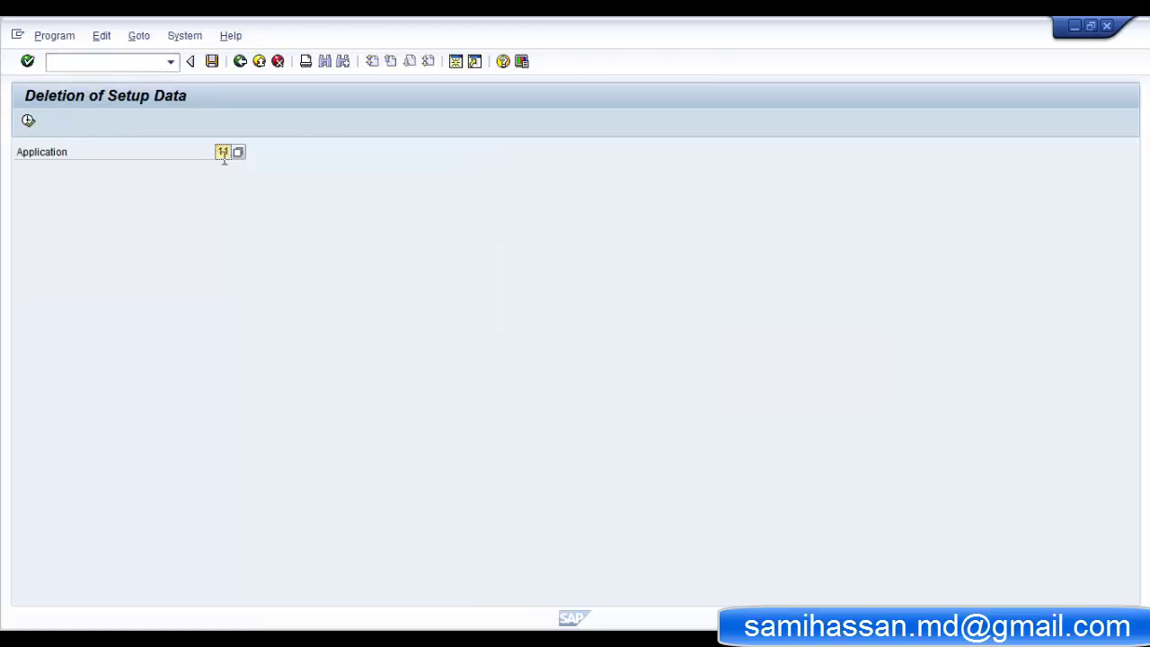
- Delete the setup data of application 11, confirm the deletion, and leave the Deletion of Setup Data transaction
{"action": "left_click", "coordinate": [28, 120]}
{"action": "left_click", "coordinate": [241, 355]}
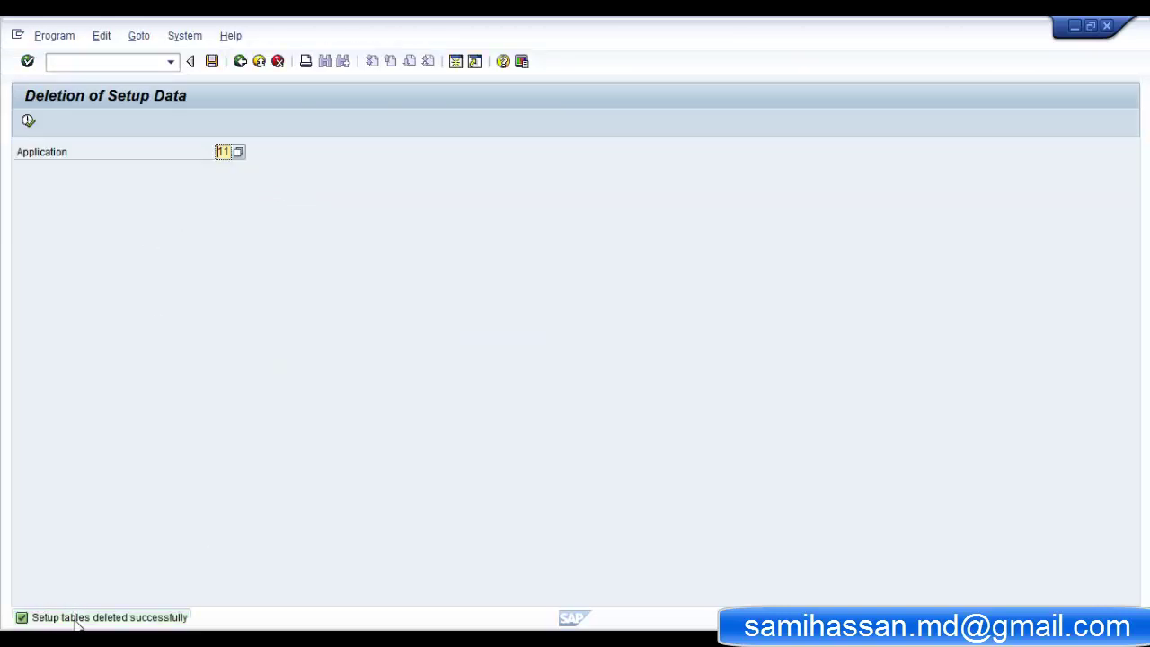
{"action": "left_click", "coordinate": [240, 61]}
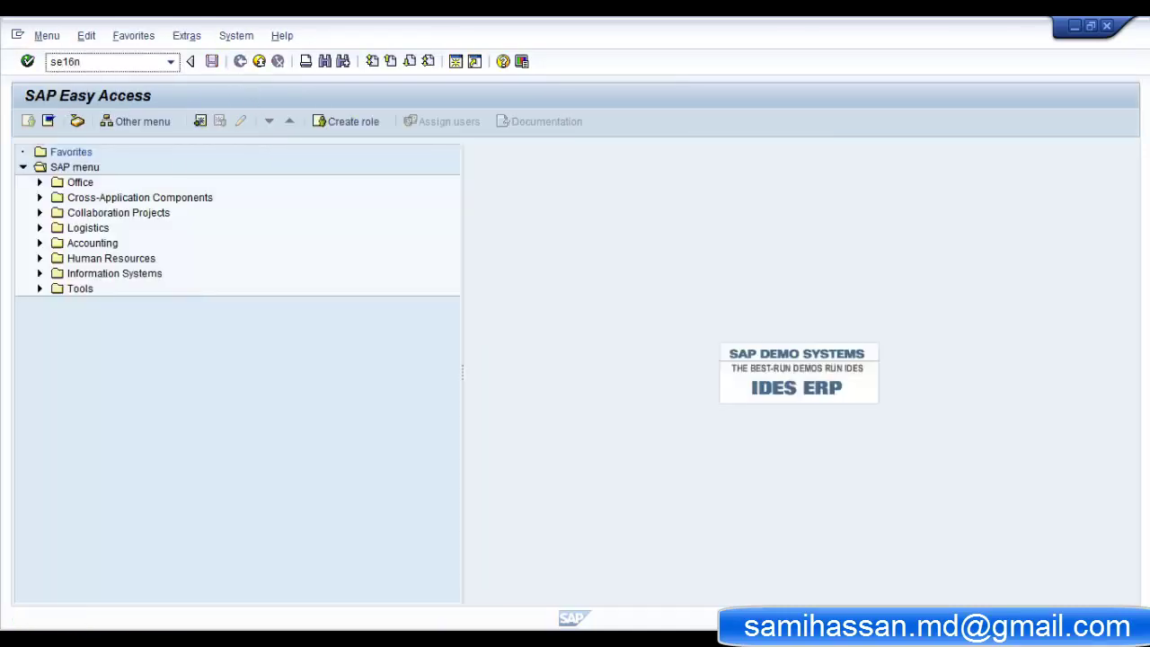
- Look up the contents of table MC11VA0HDRSETUP in transaction SE16N, and return to SAP Easy Access
{"action": "key", "text": "Return"}
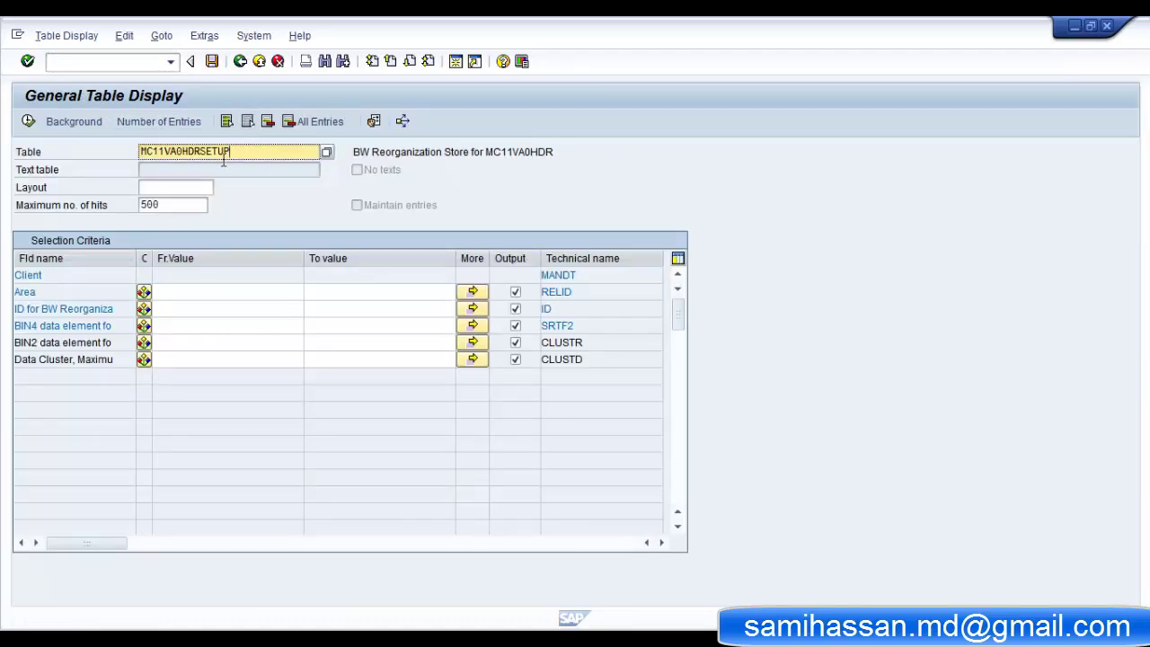
{"action": "left_click_drag", "start_coordinate": [224, 159], "coordinate": [123, 159]}
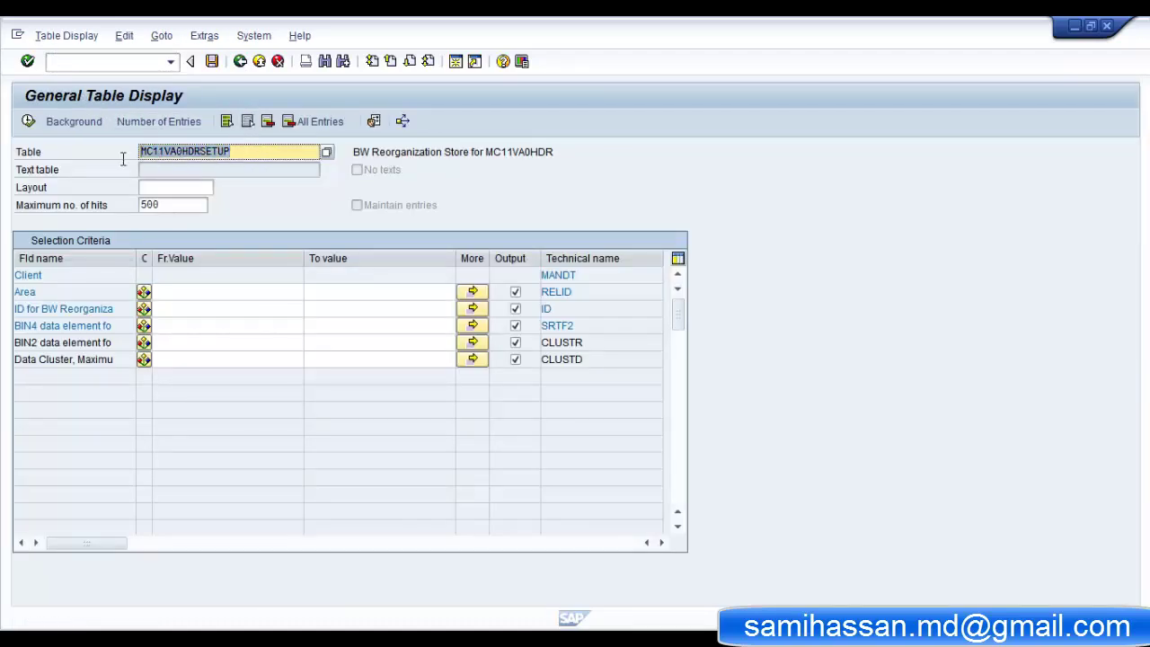
{"action": "left_click", "coordinate": [256, 159]}
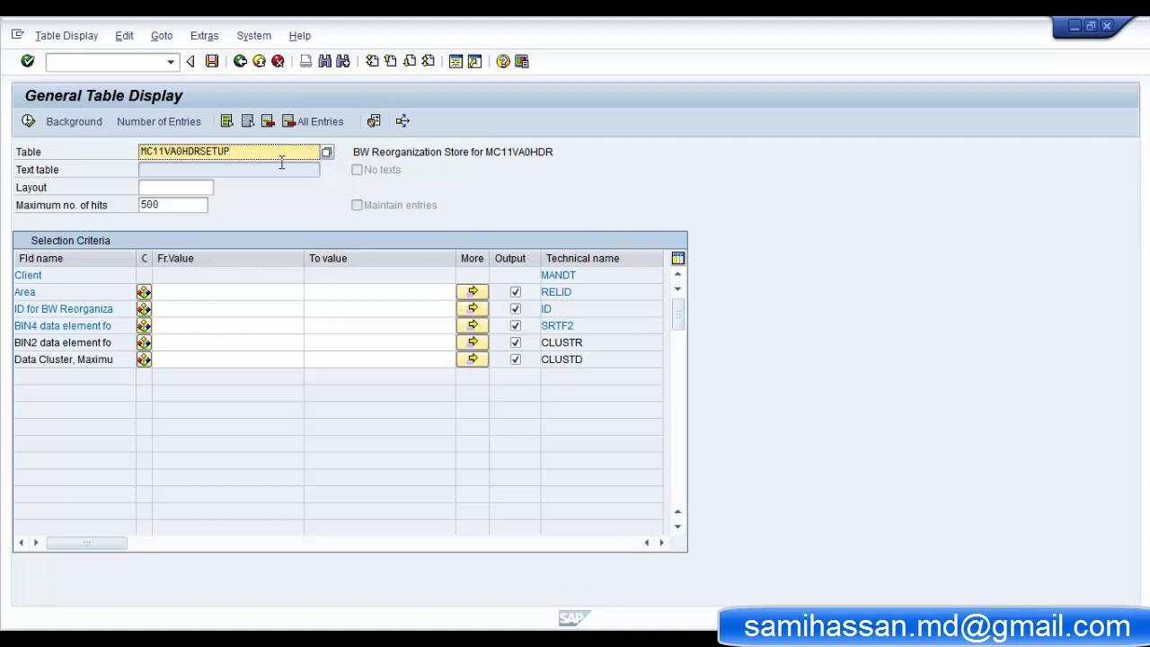
{"action": "left_click_drag", "start_coordinate": [281, 162], "coordinate": [134, 152]}
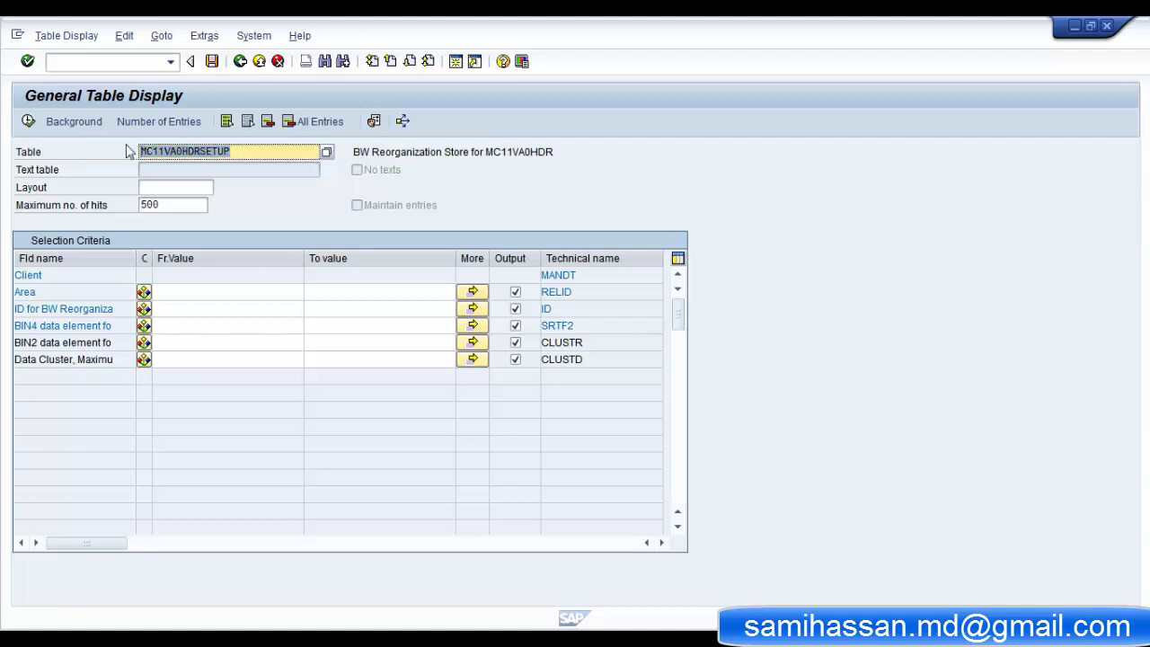
{"action": "left_click", "coordinate": [28, 123]}
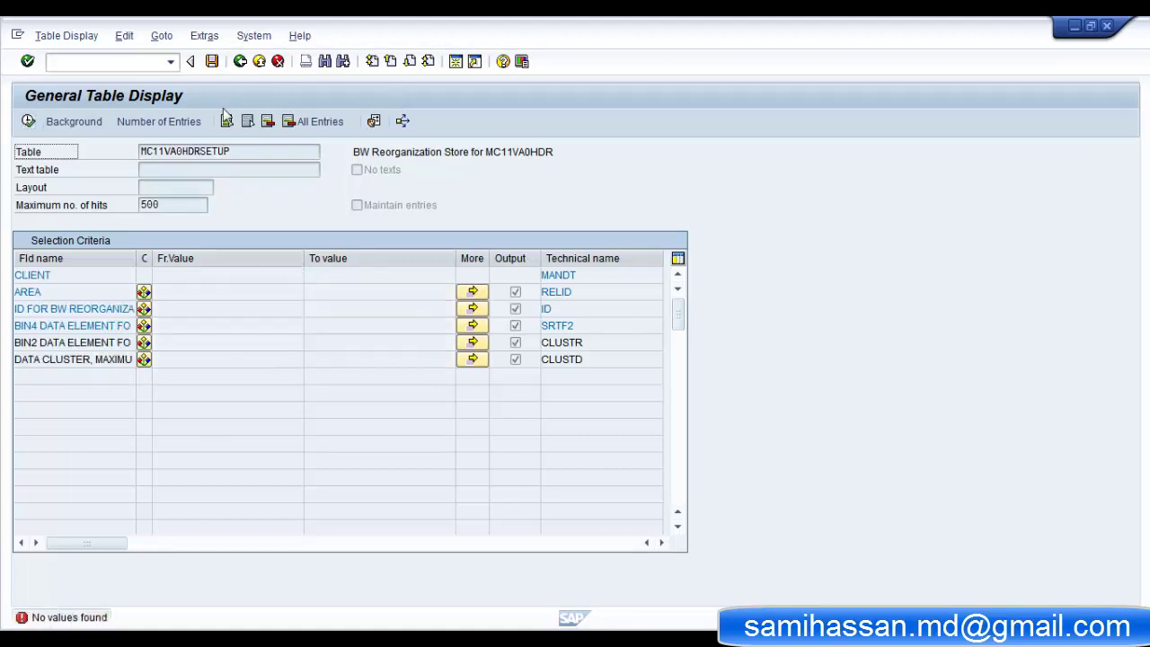
{"action": "left_click", "coordinate": [240, 62]}
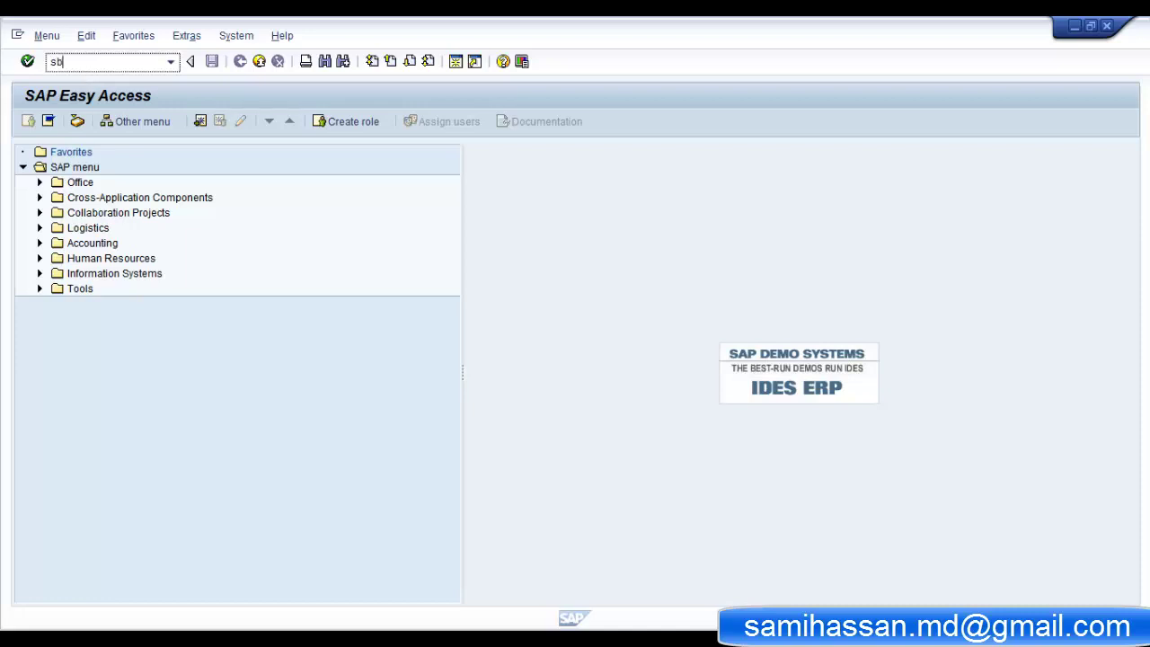
- Open transaction SBIW and expand Settings for Application-Specific DataSources (PI) and its Logistics node
{"action": "type", "text": "sbiw"}
{"action": "key", "text": "Return"}
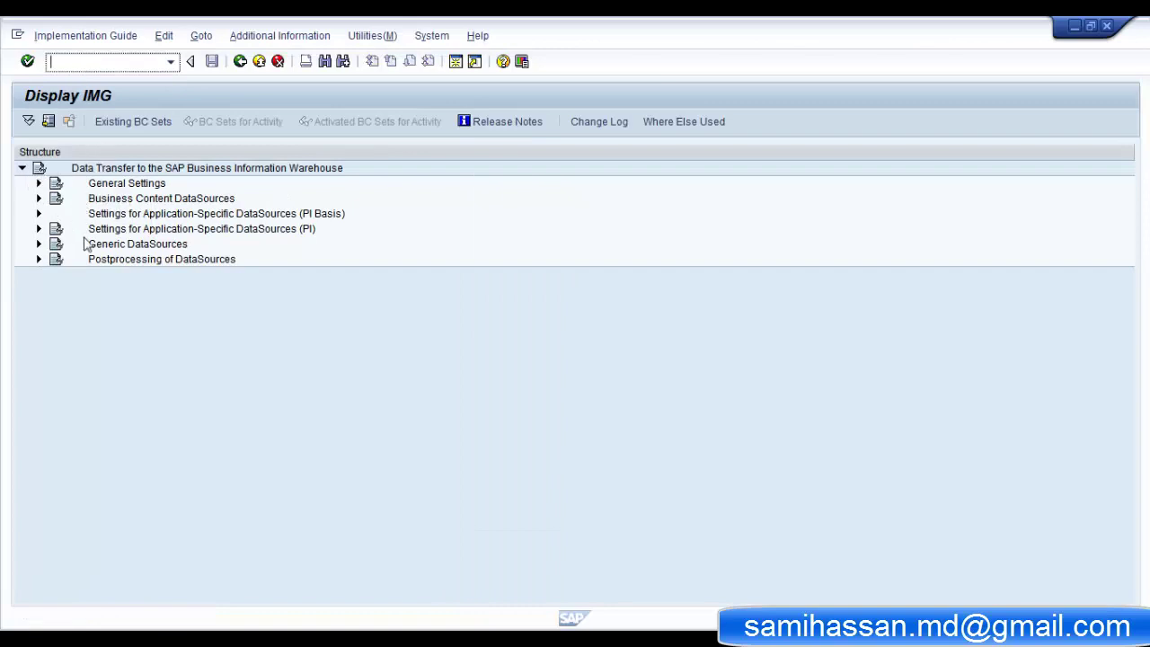
{"action": "left_click", "coordinate": [131, 232]}
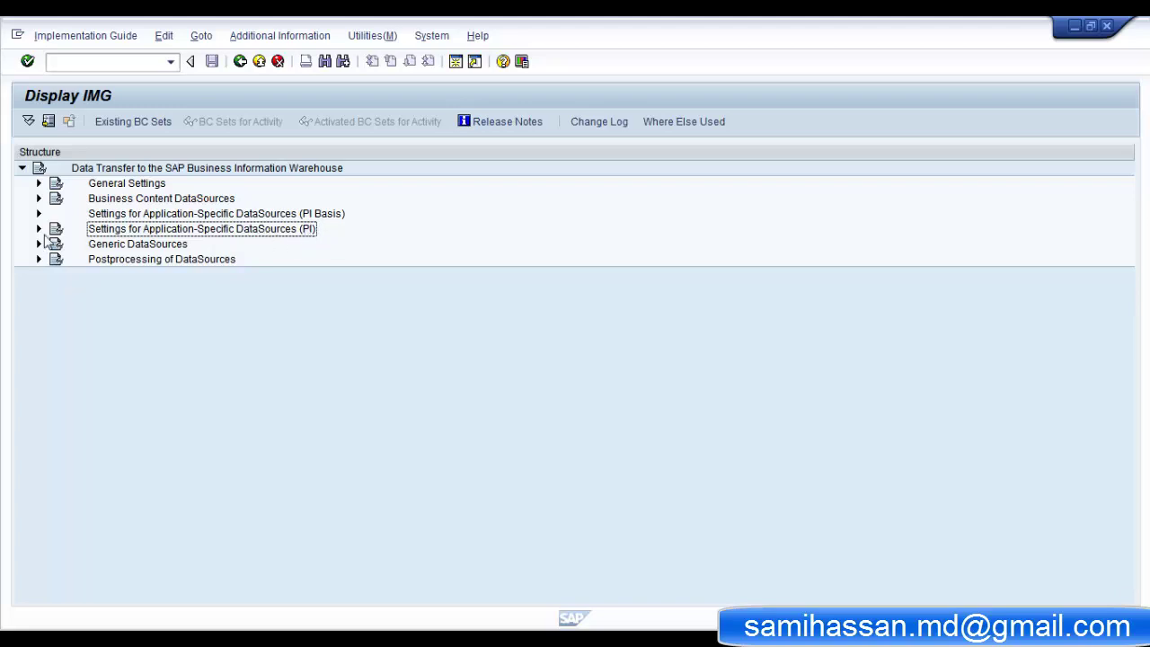
{"action": "left_click", "coordinate": [38, 230]}
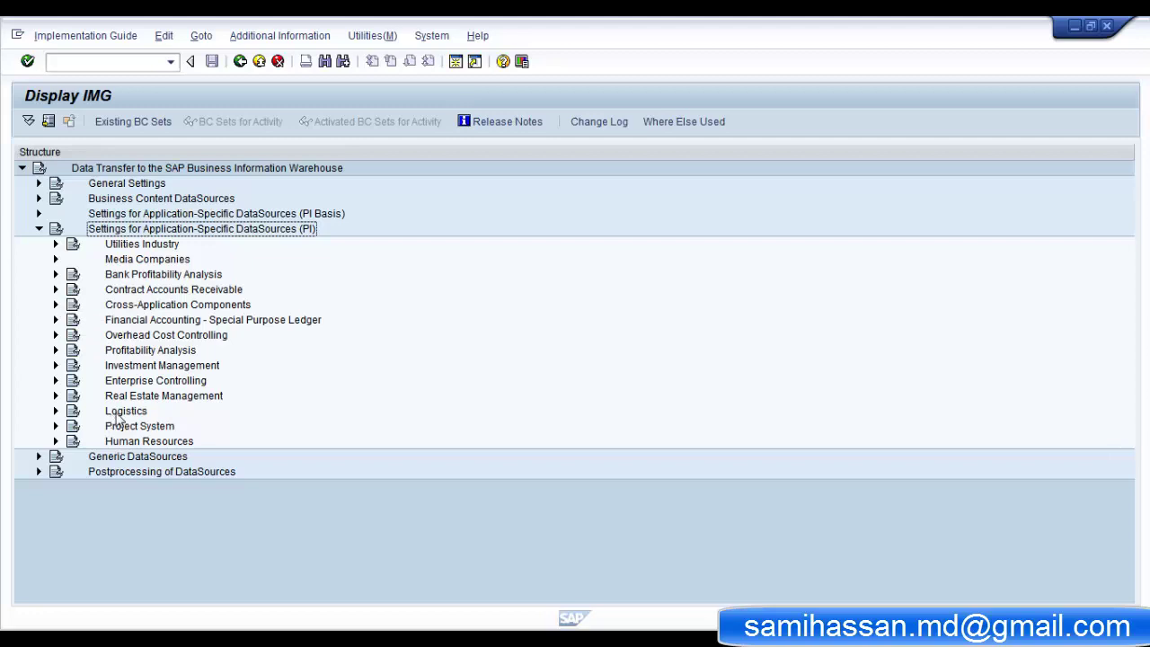
{"action": "left_click", "coordinate": [118, 414]}
{"action": "left_click", "coordinate": [56, 413]}
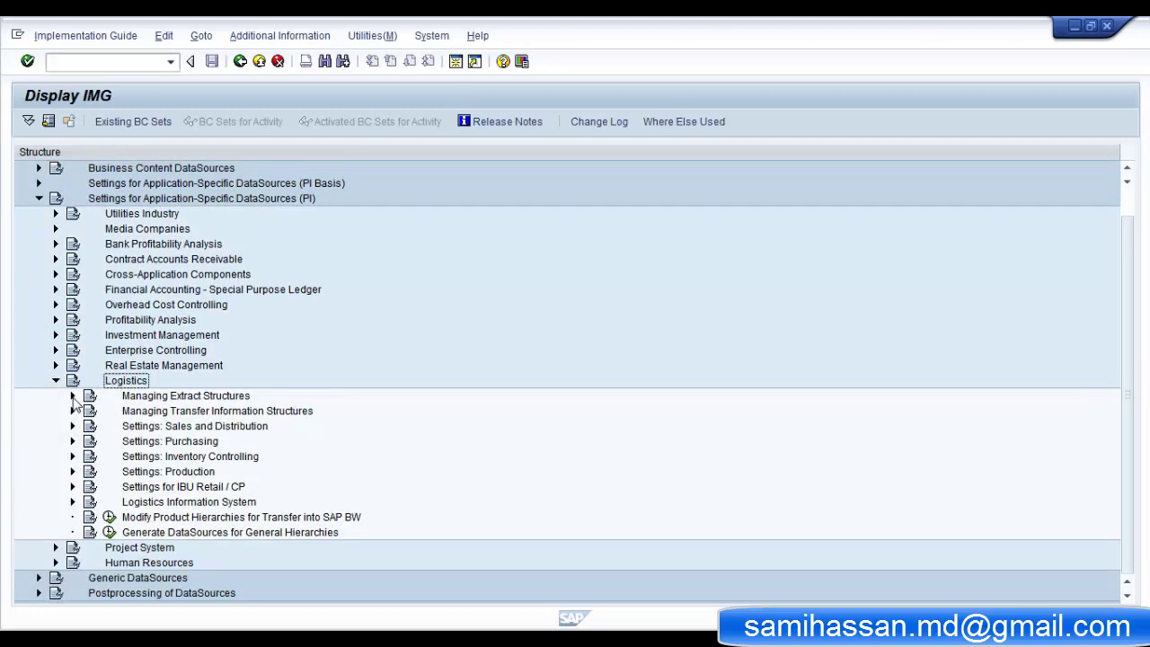
- Under Managing Extract Structures > Initialization > Filling in the Setup Table > Application-Specific Setup of Statistical Data, execute SD-Sales Orders - Perform Setup
{"action": "left_click", "coordinate": [208, 398]}
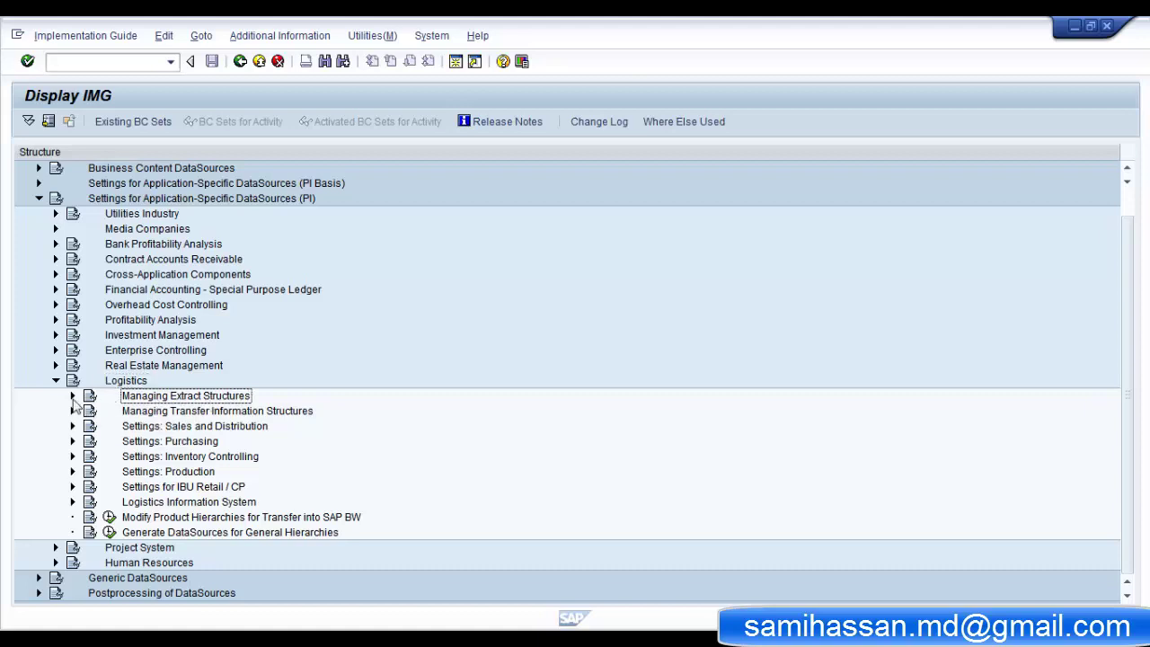
{"action": "left_click", "coordinate": [73, 397]}
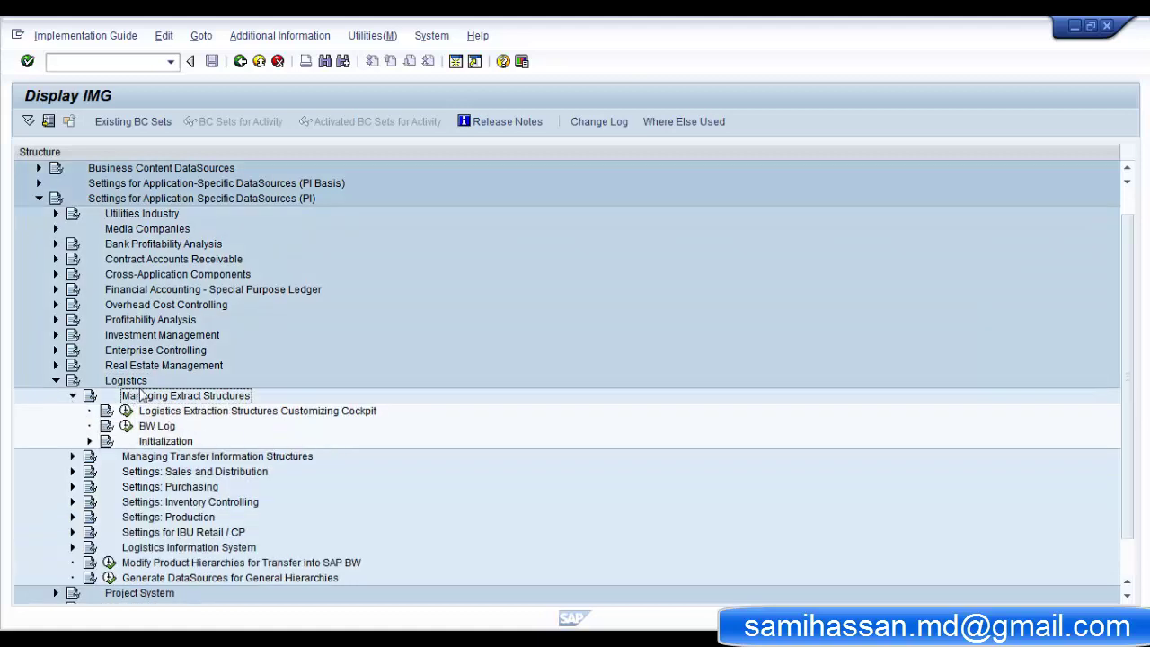
{"action": "left_click", "coordinate": [89, 441]}
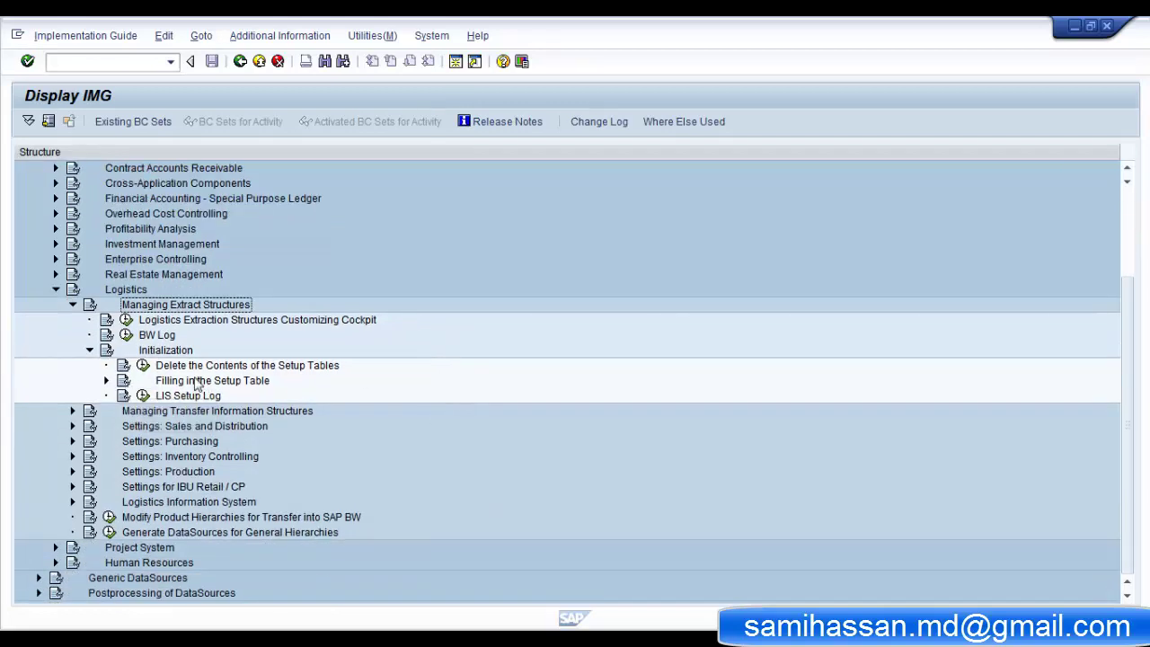
{"action": "left_click", "coordinate": [106, 380]}
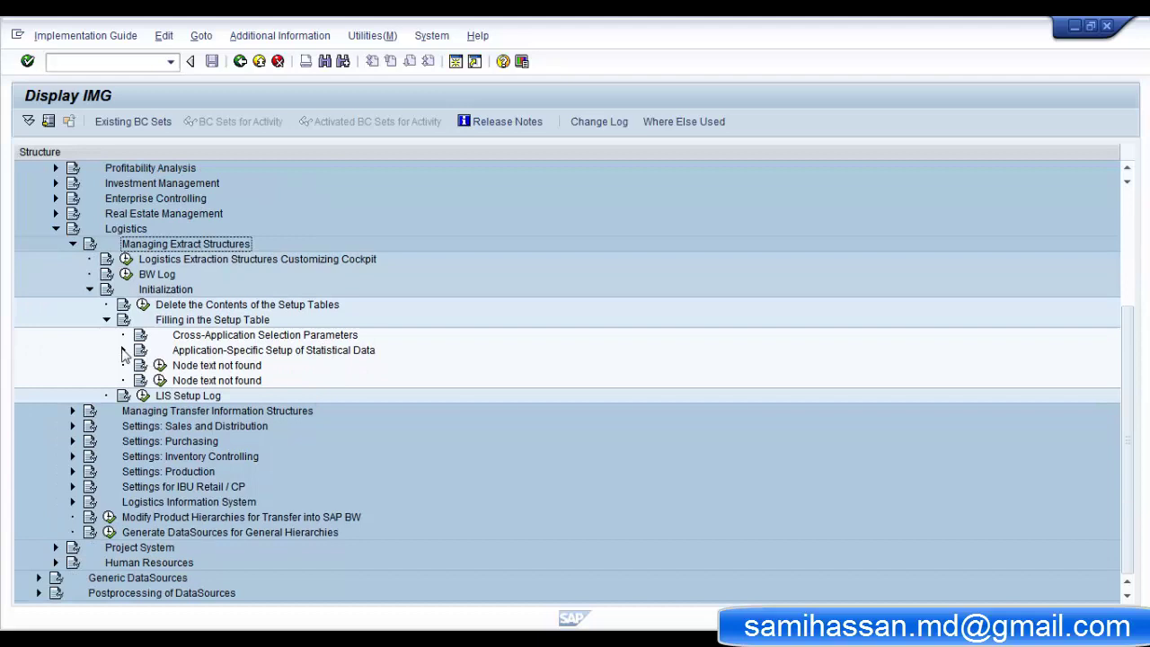
{"action": "left_click", "coordinate": [322, 353]}
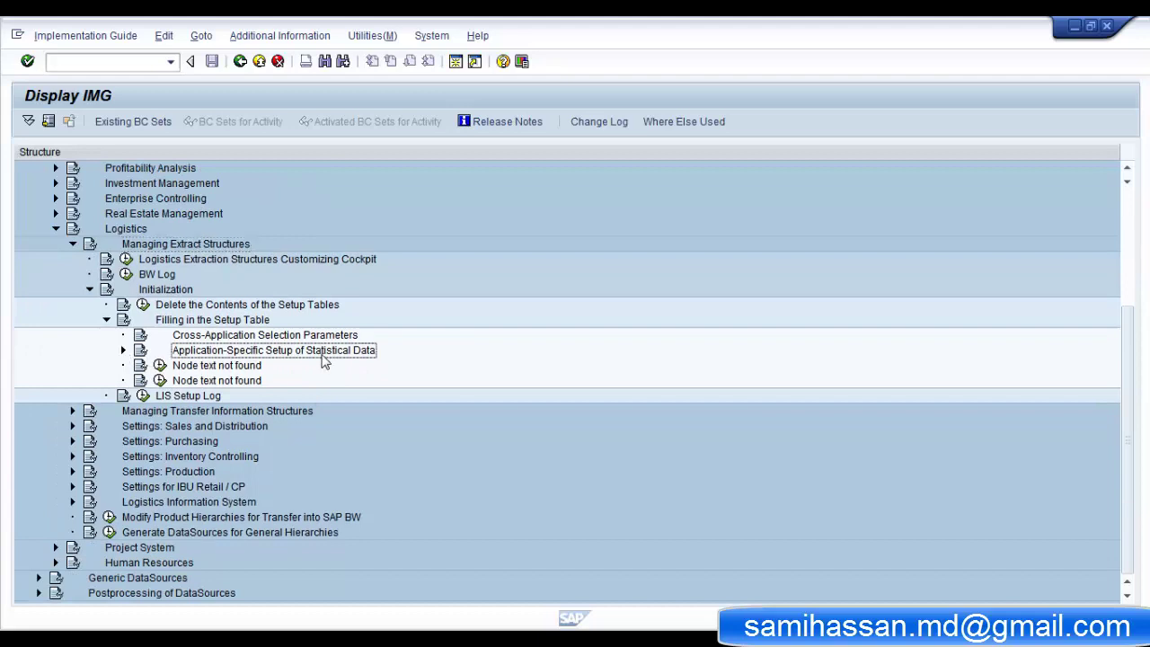
{"action": "left_click", "coordinate": [123, 351]}
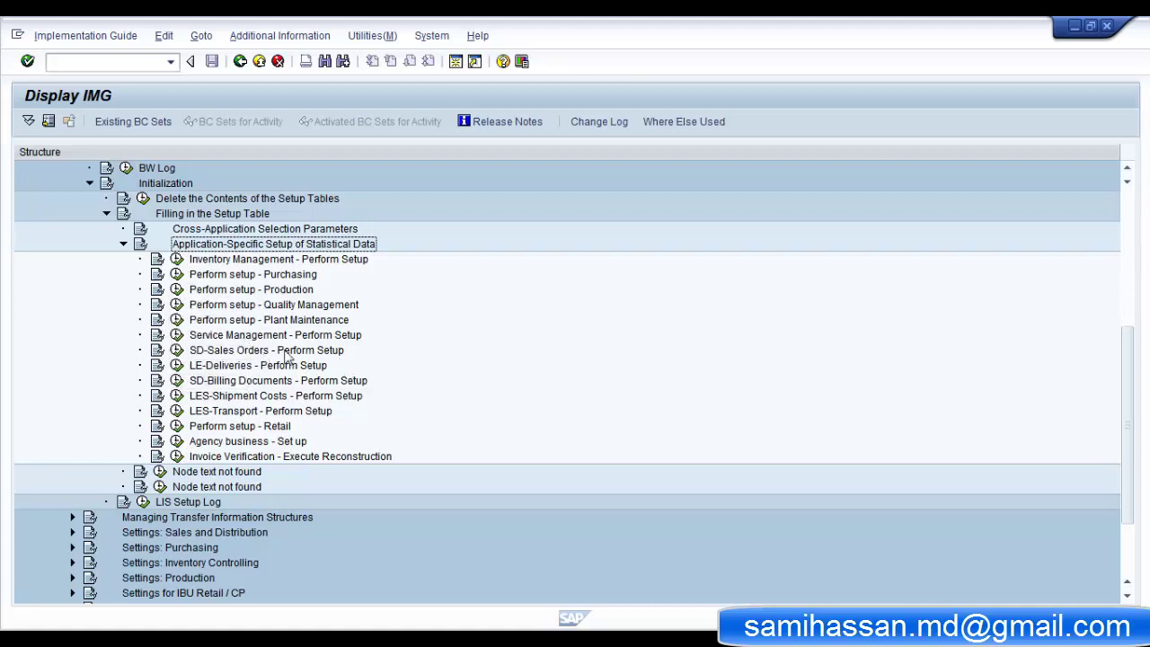
{"action": "left_click", "coordinate": [252, 352]}
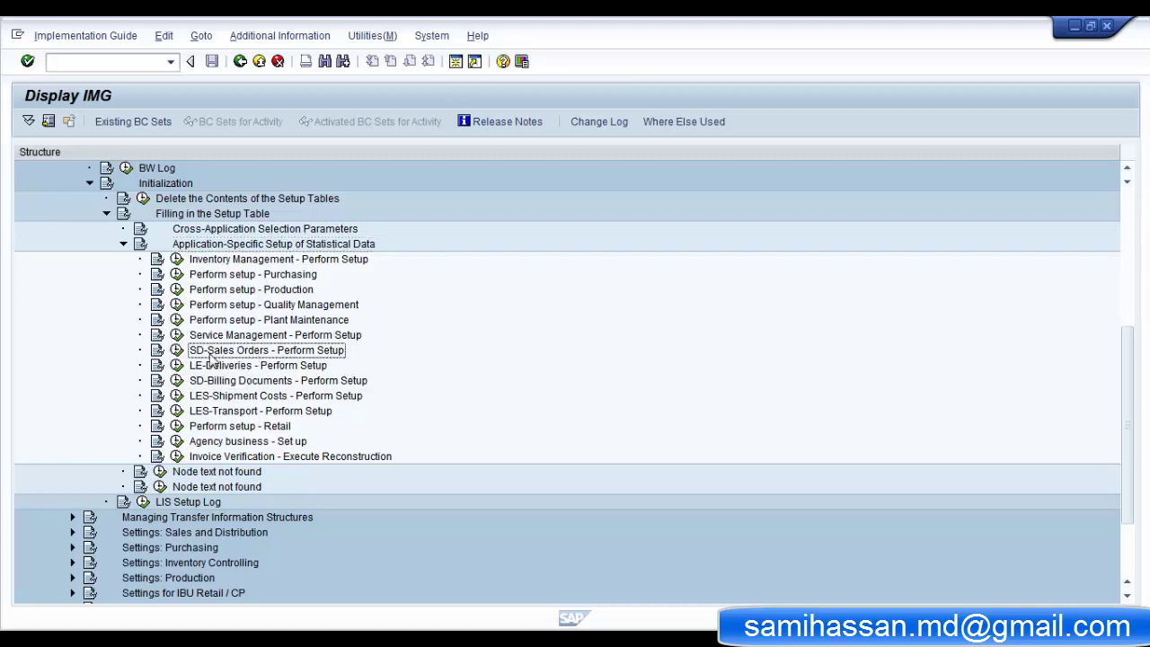
{"action": "left_click", "coordinate": [178, 351]}
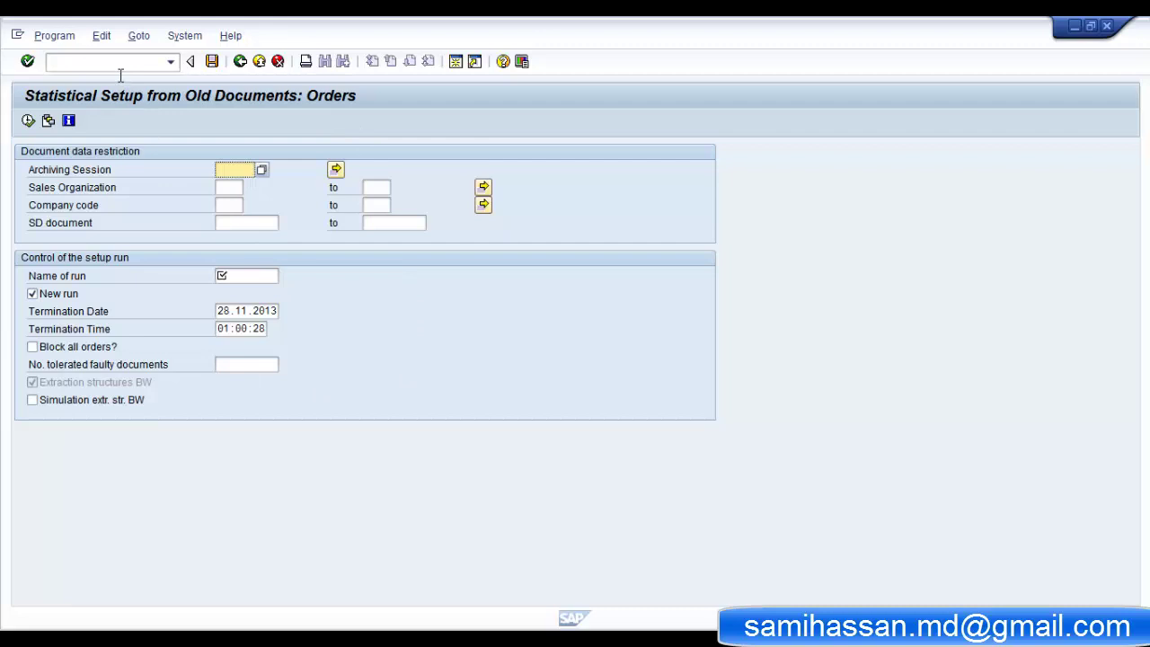
- Name the orders setup run SAM0001 and set its termination time to 02:00:28
{"action": "left_click", "coordinate": [249, 277]}
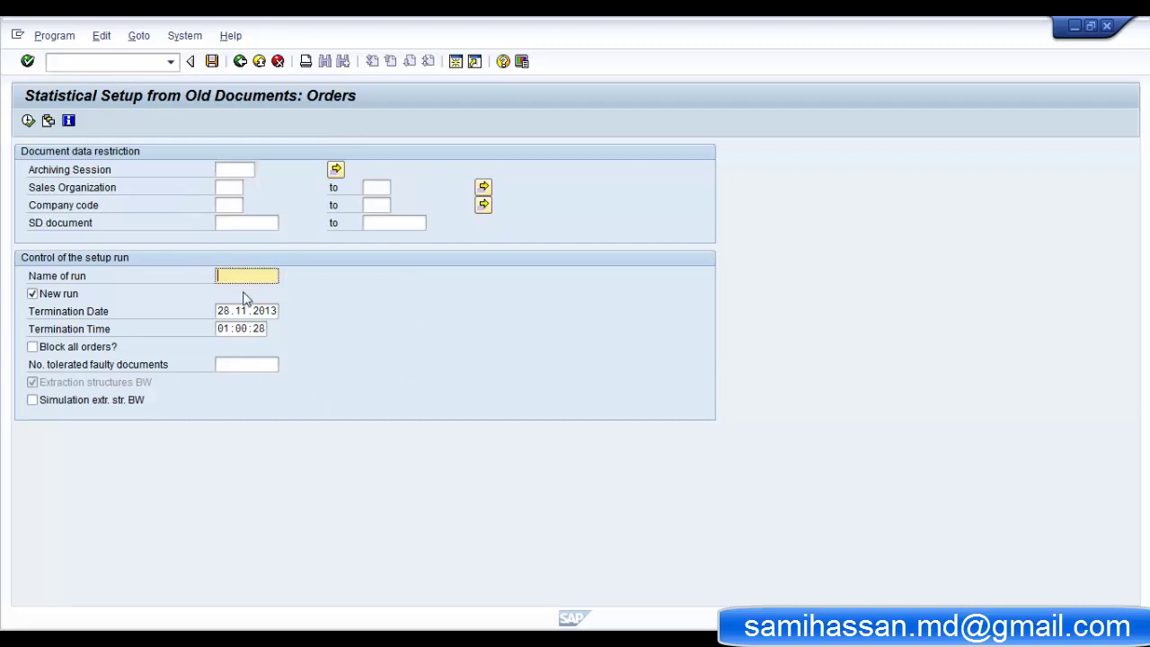
{"action": "type", "text": "S"}
{"action": "left_click", "coordinate": [243, 294]}
{"action": "left_click", "coordinate": [238, 329]}
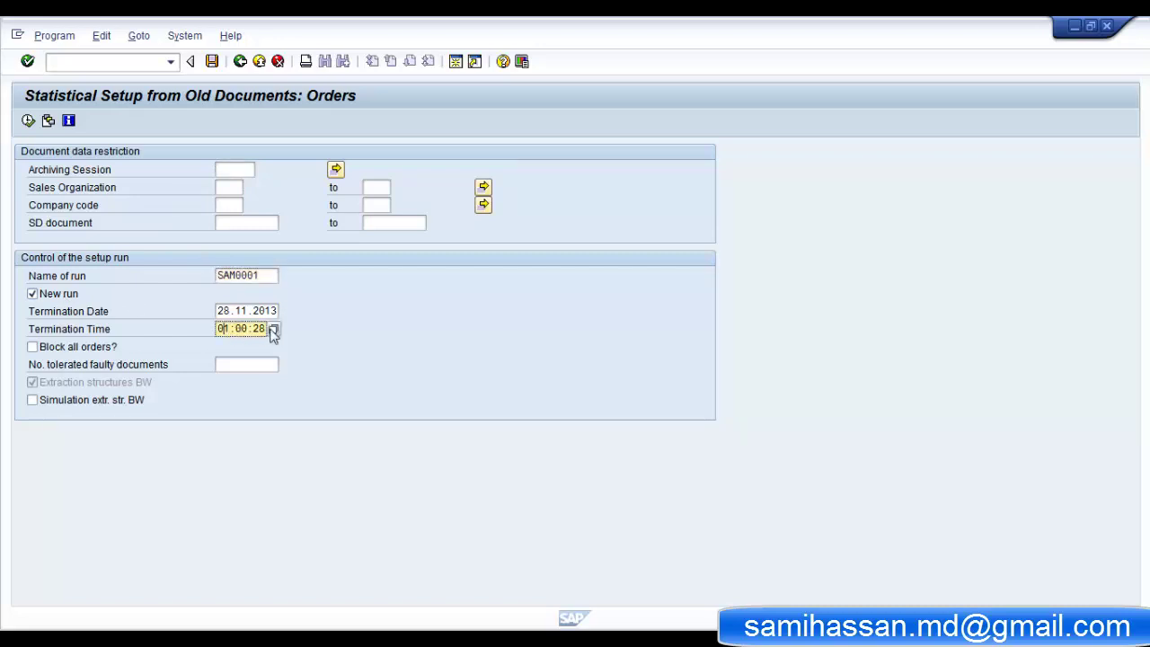
{"action": "key", "text": "BackSpace"}
{"action": "type", "text": "2"}
{"action": "left_click", "coordinate": [235, 206]}
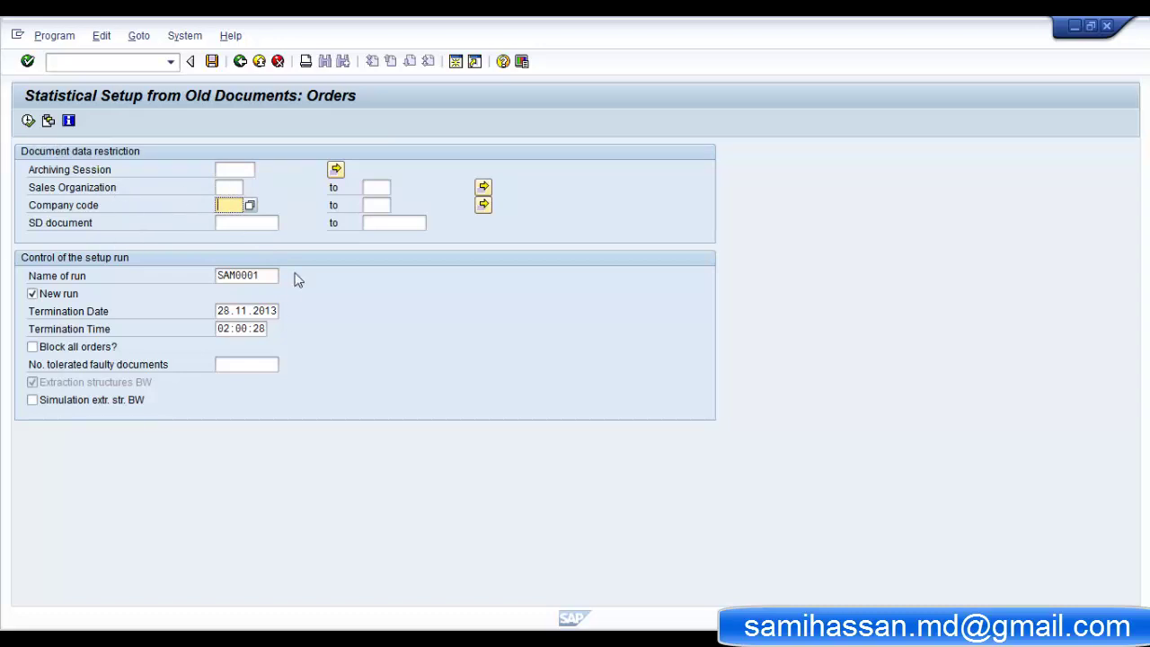
- Execute the statistical setup of orders, accept the order processing notice, and return to SAP Easy Access
{"action": "left_click", "coordinate": [28, 122]}
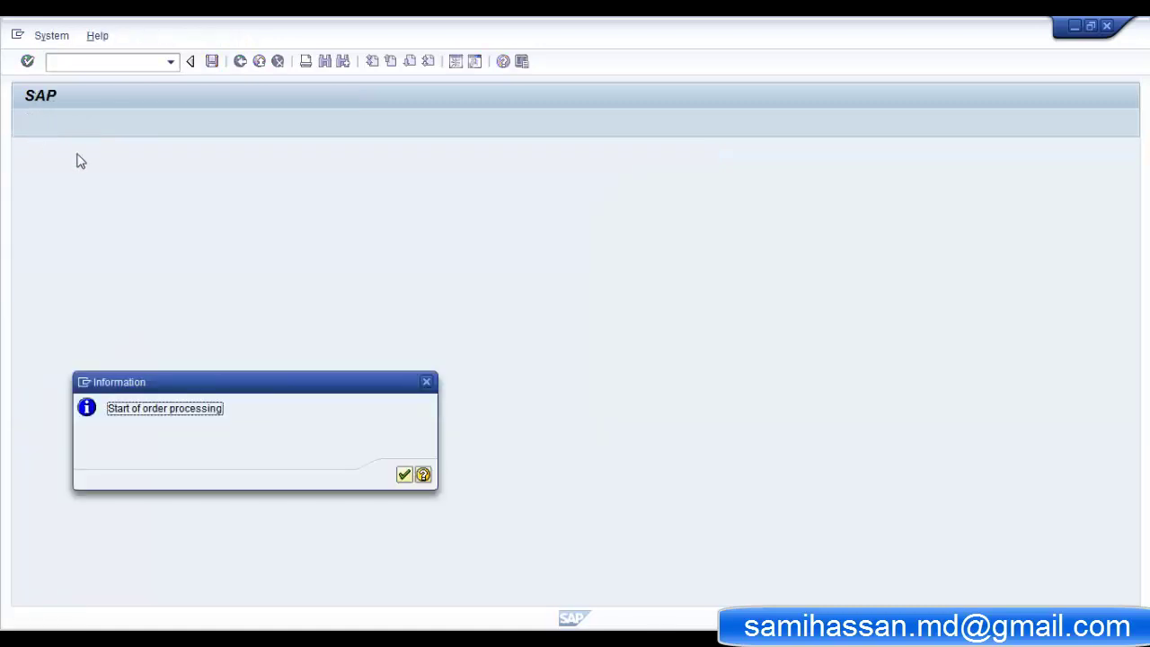
{"action": "left_click", "coordinate": [406, 477]}
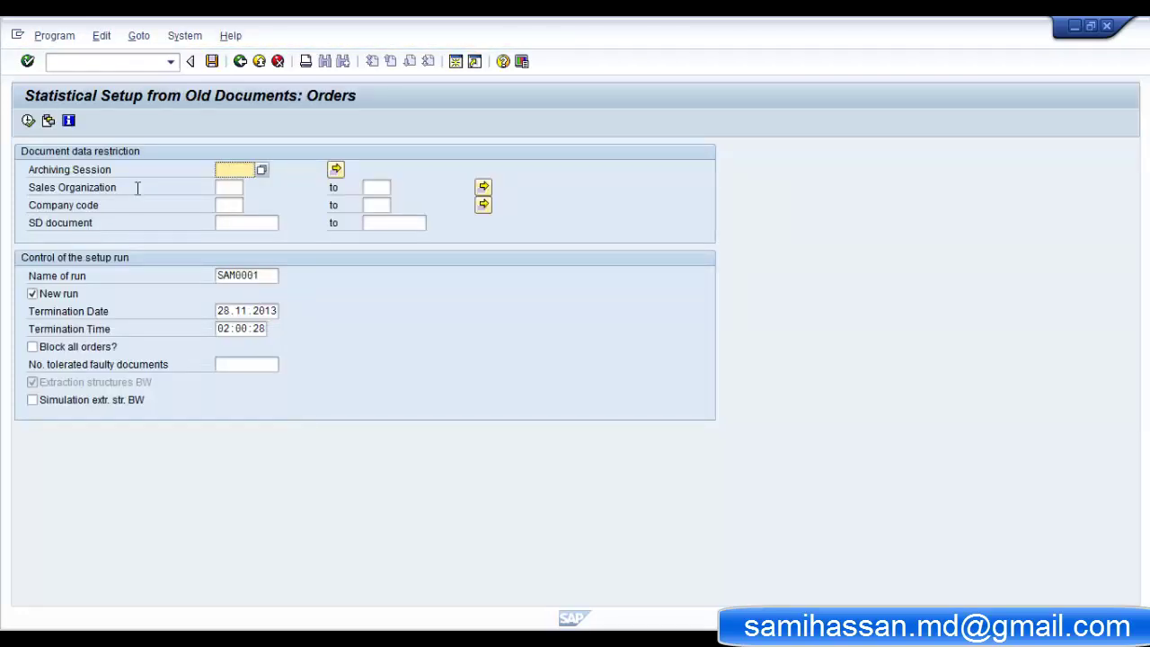
{"action": "left_click", "coordinate": [240, 61]}
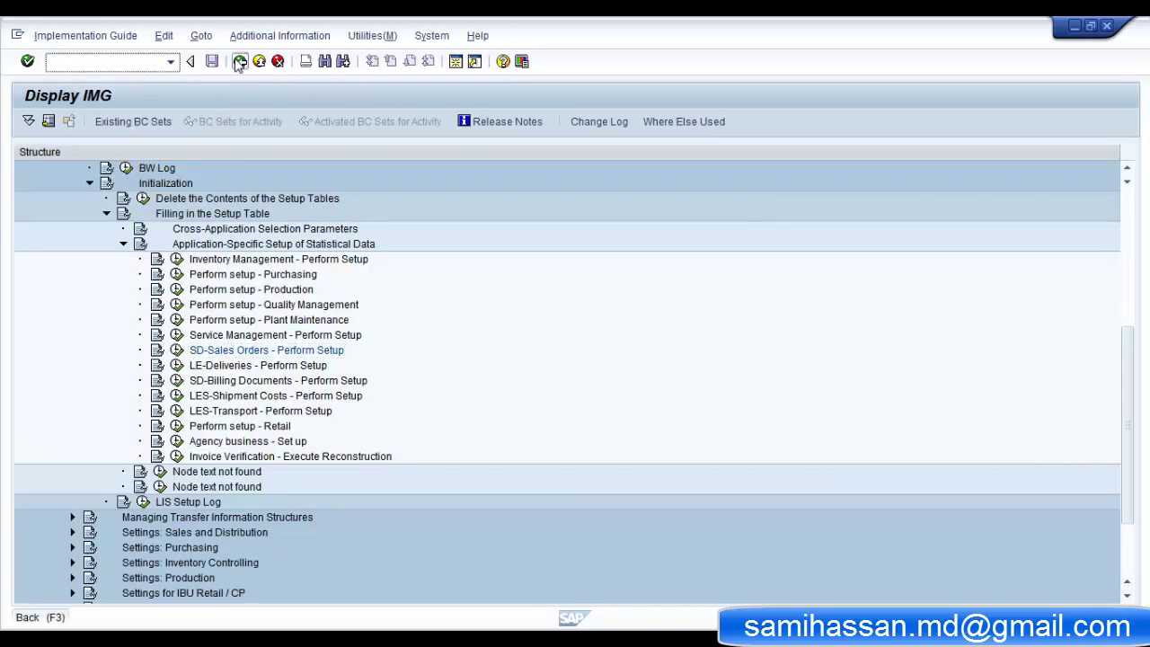
{"action": "left_click", "coordinate": [240, 61]}
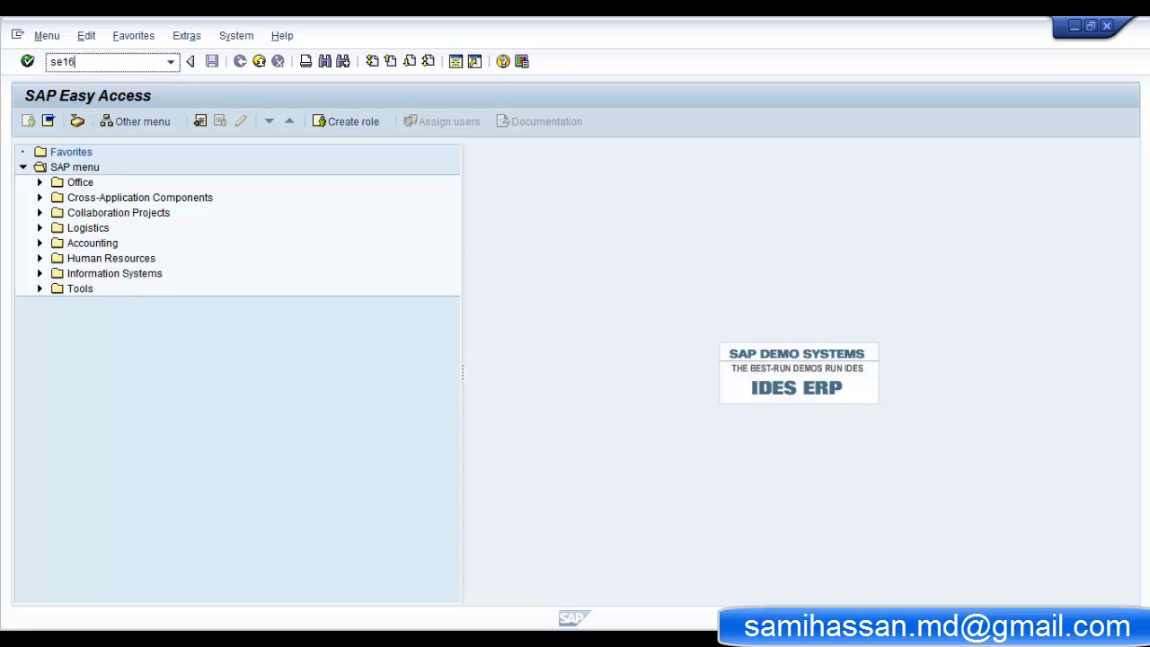
- In transaction SE16N, count the entries of table MC11VA0HDRSETUP, display them, and leave the table display
{"action": "key", "text": "Return"}
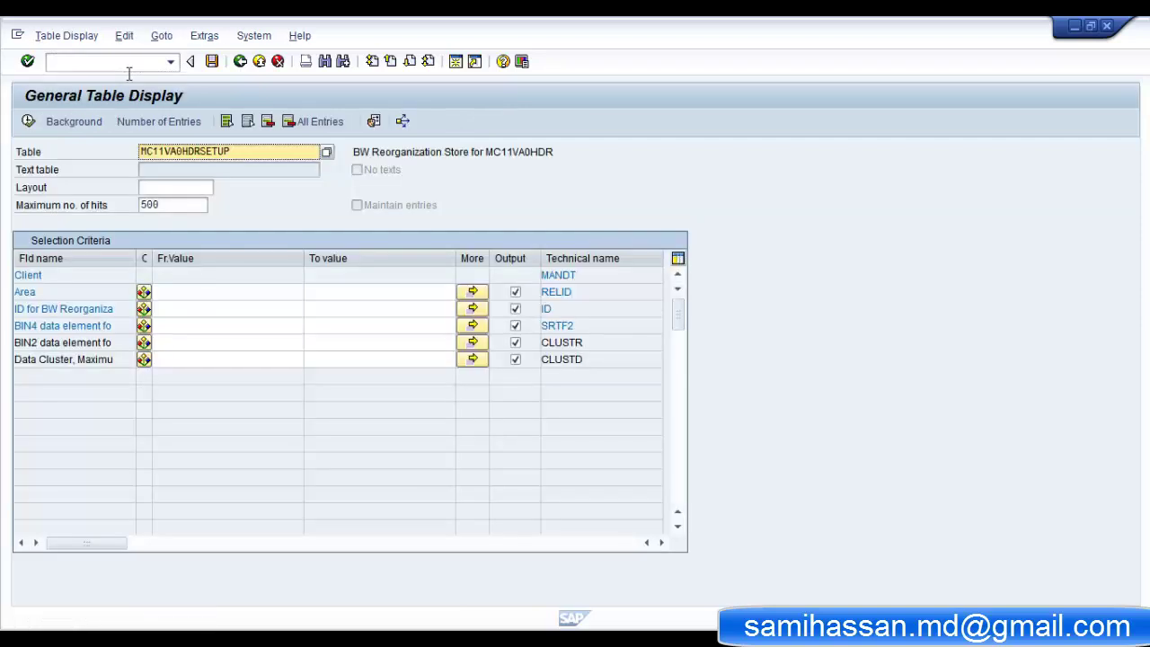
{"action": "left_click", "coordinate": [155, 124]}
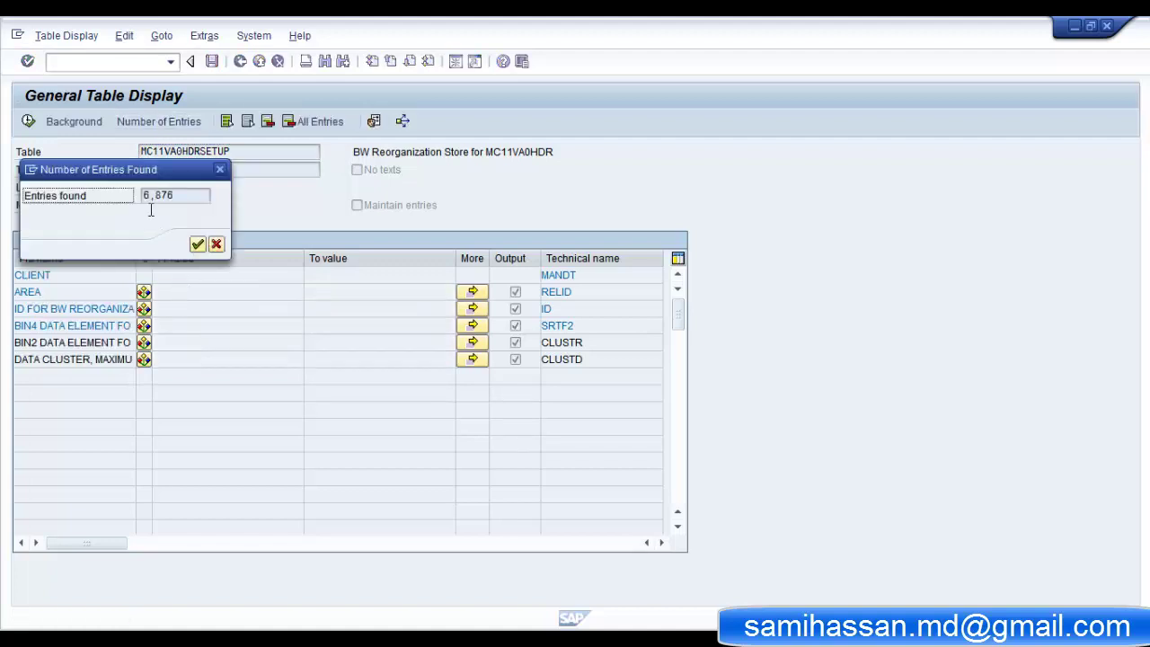
{"action": "left_click", "coordinate": [185, 203]}
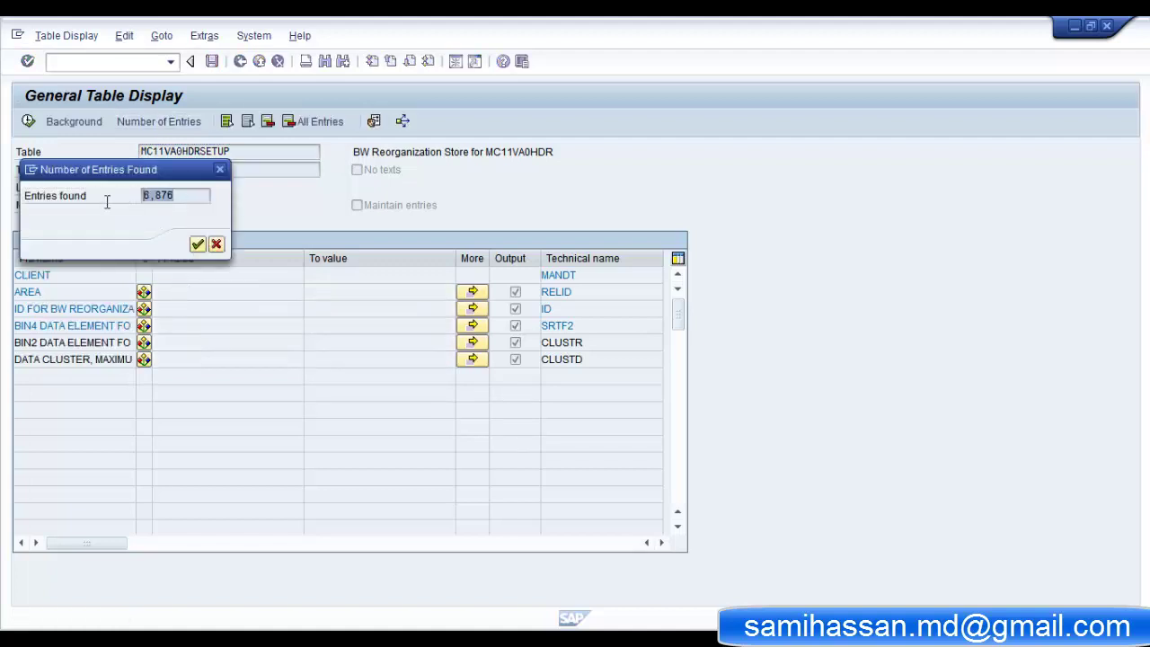
{"action": "left_click", "coordinate": [198, 243]}
{"action": "left_click", "coordinate": [27, 121]}
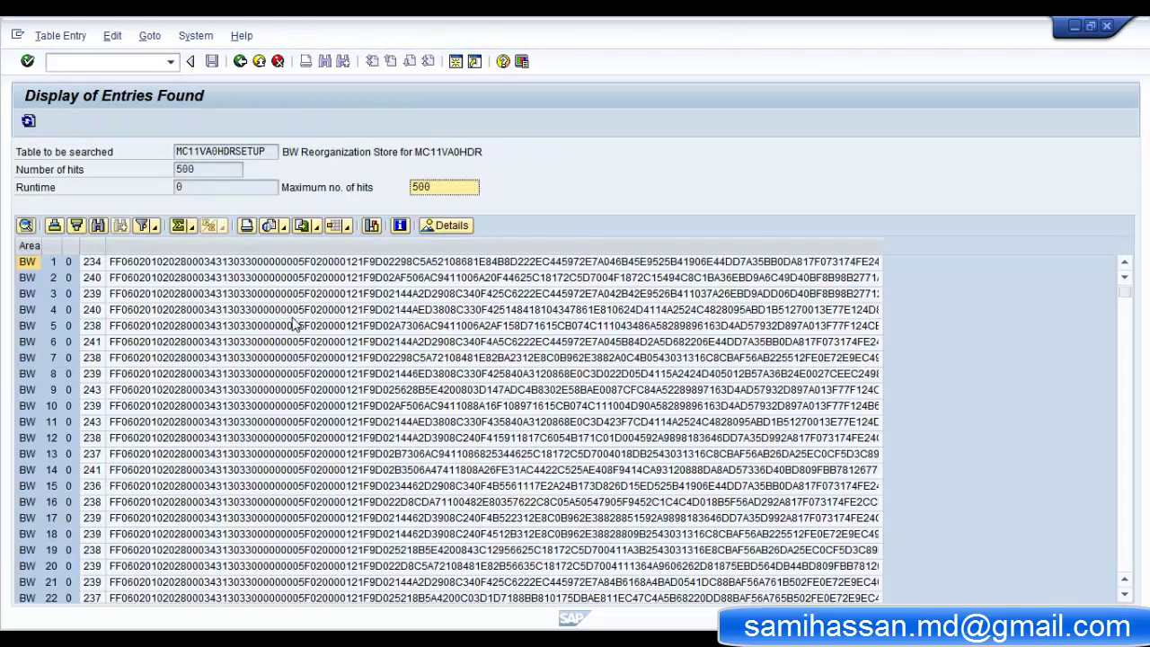
{"action": "left_click", "coordinate": [239, 63]}
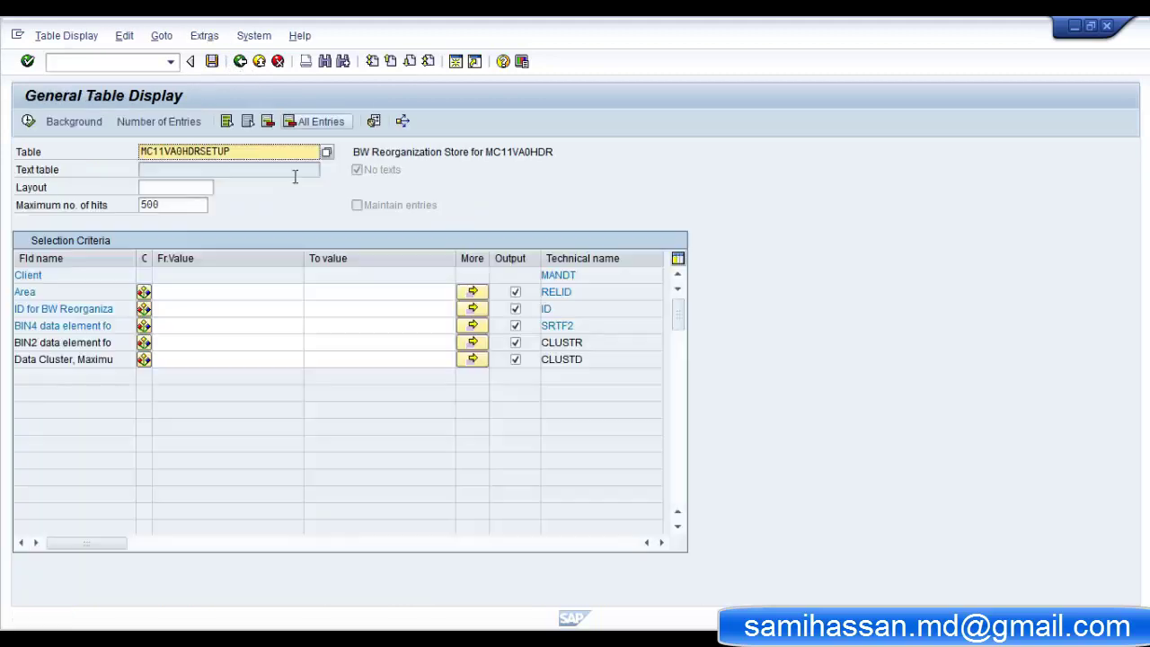
{"action": "left_click", "coordinate": [240, 62]}
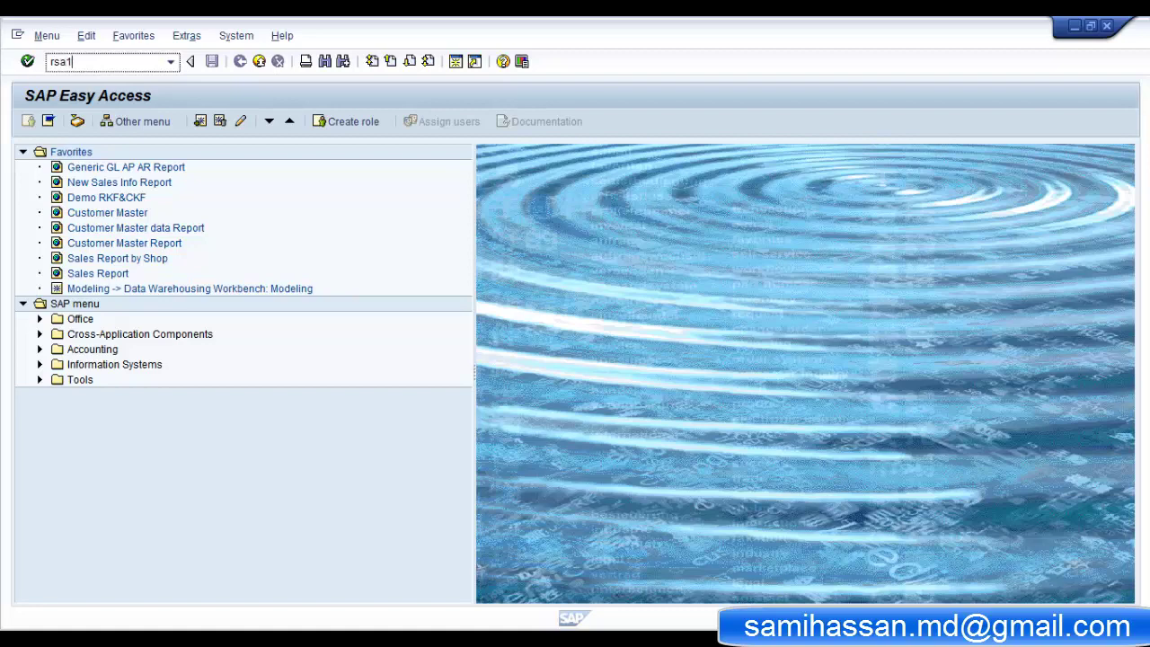
- In transaction RSA1, create an InfoPackage named Init & Delta for the Sales Document Header Data DataSource (2LIS_11_VAHDR)
{"action": "key", "text": "Return"}
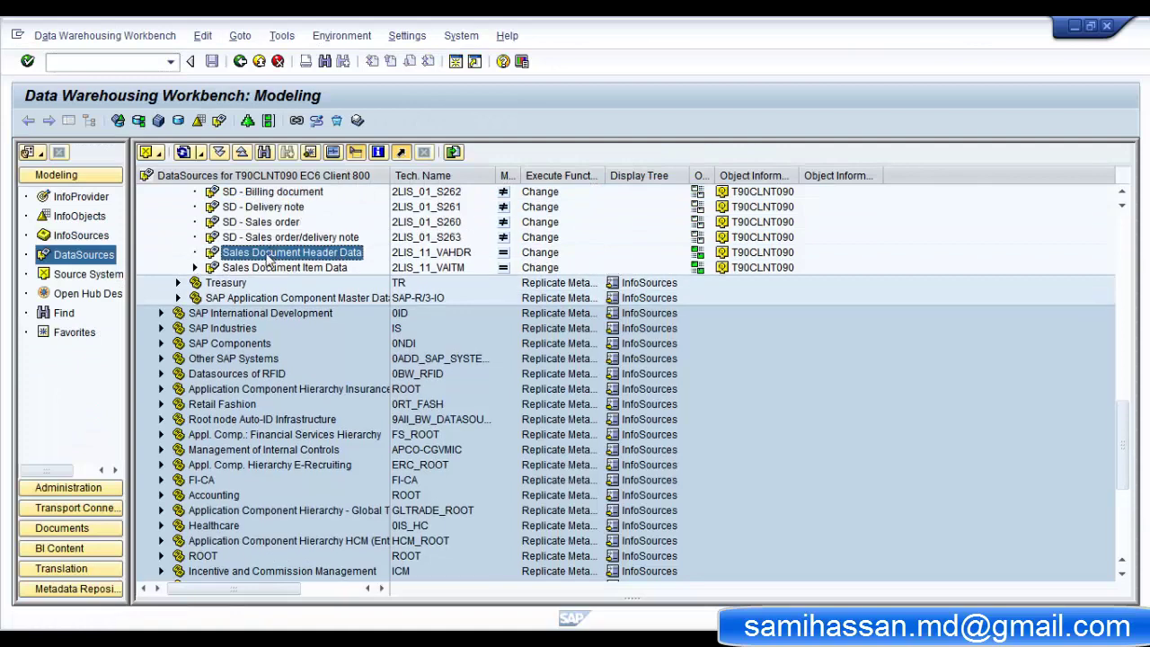
{"action": "right_click", "coordinate": [267, 258]}
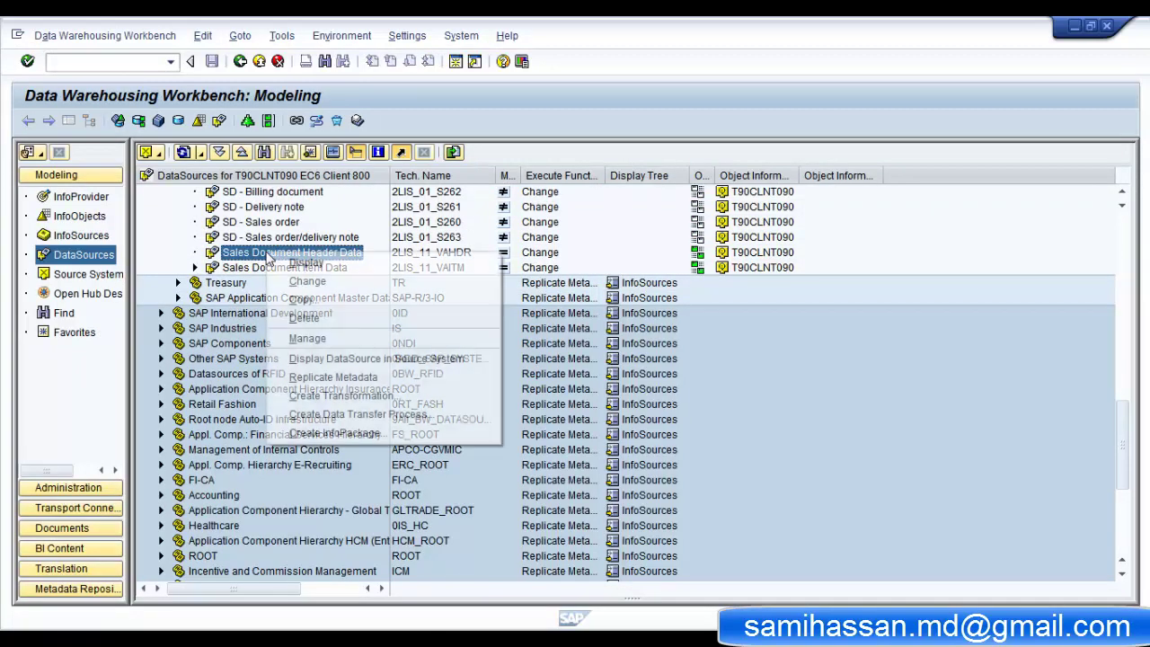
{"action": "left_click", "coordinate": [328, 434]}
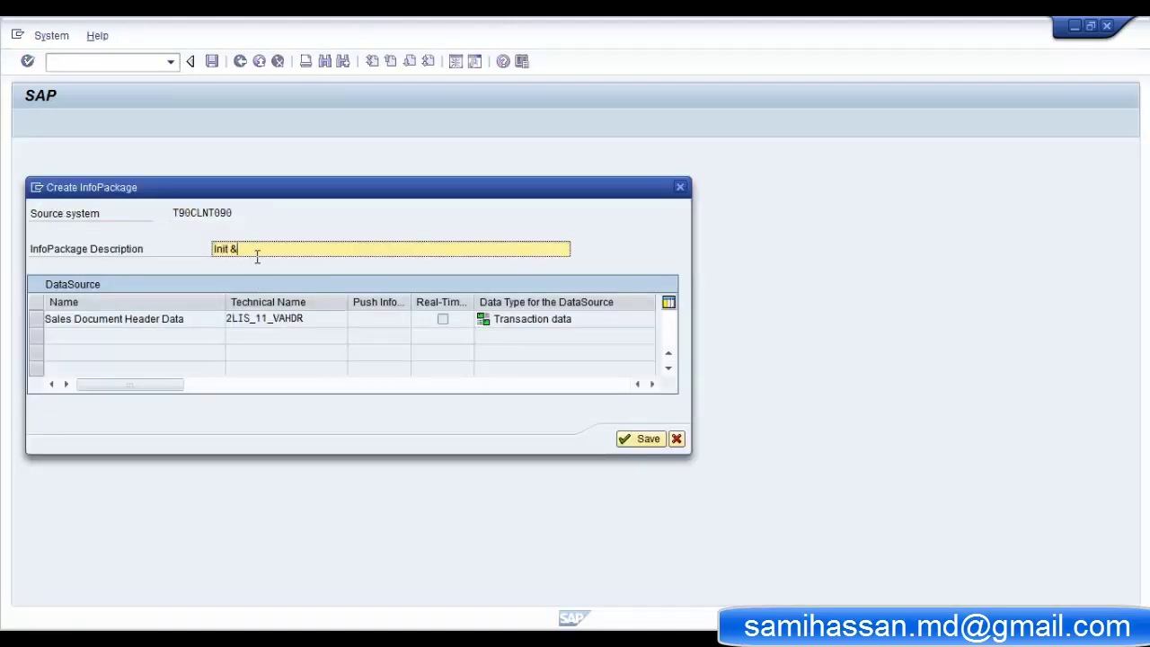
{"action": "left_click", "coordinate": [642, 439]}
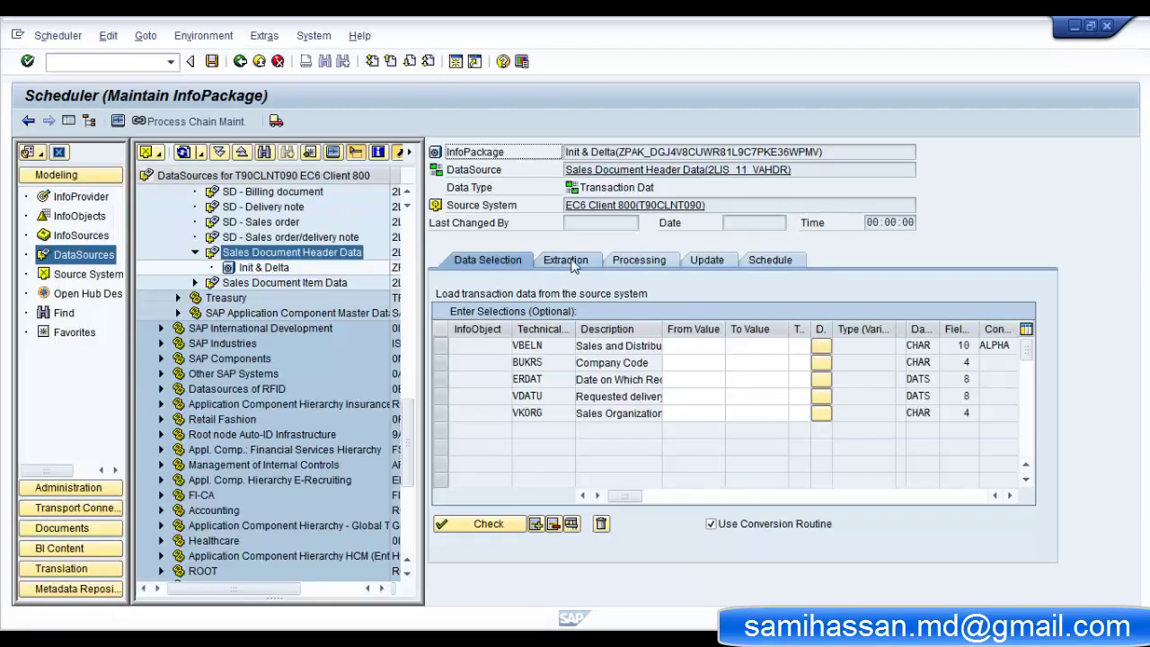
- Set the InfoPackage's update mode to Initialize Delta Process, with Initialization with Data Transfer
{"action": "left_click", "coordinate": [571, 265]}
{"action": "left_click", "coordinate": [617, 266]}
{"action": "left_click", "coordinate": [719, 268]}
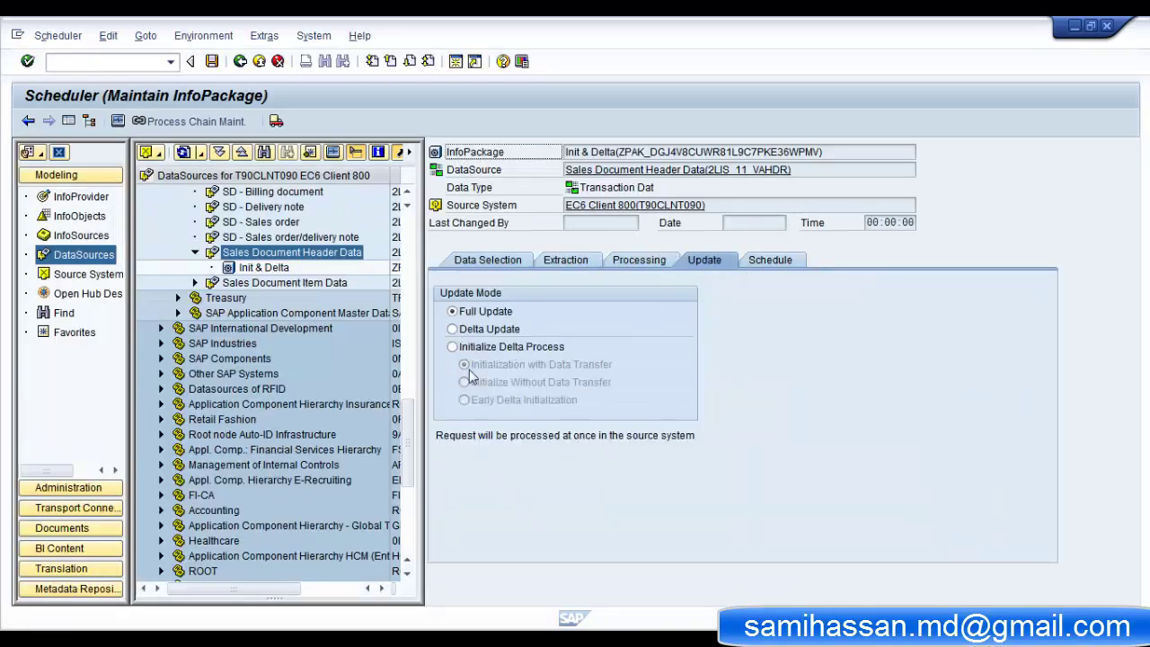
{"action": "left_click", "coordinate": [453, 347]}
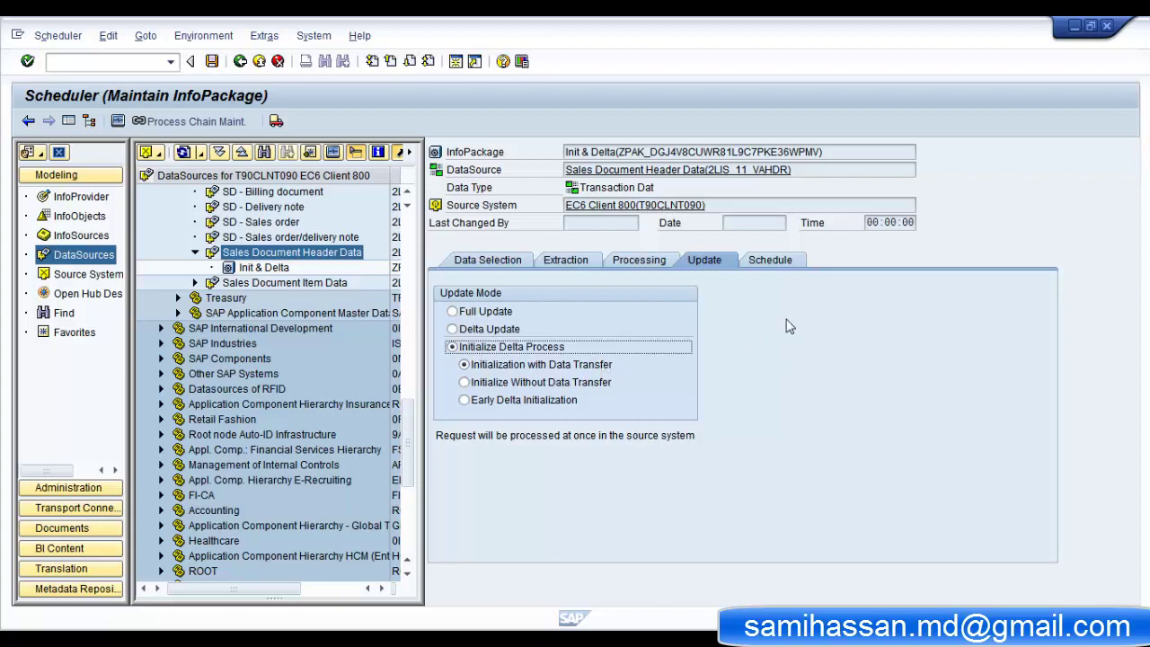
- Save the InfoPackage, start its data load immediately, and return to the DataSource tree
{"action": "left_click", "coordinate": [770, 260]}
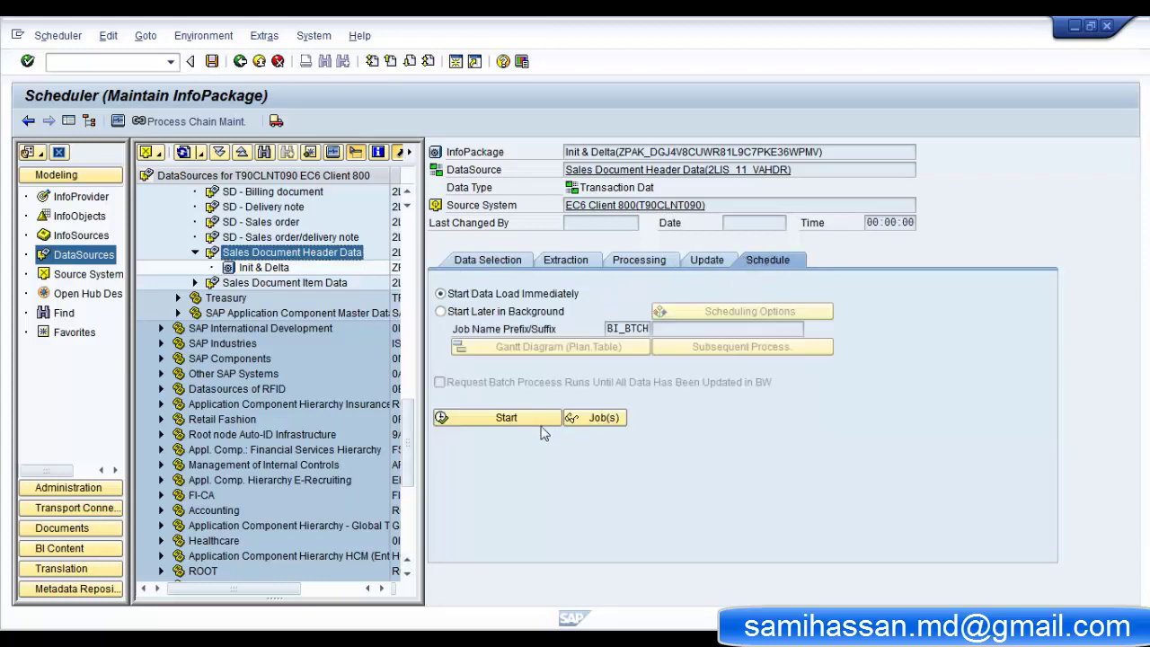
{"action": "left_click", "coordinate": [213, 61]}
{"action": "left_click", "coordinate": [514, 423]}
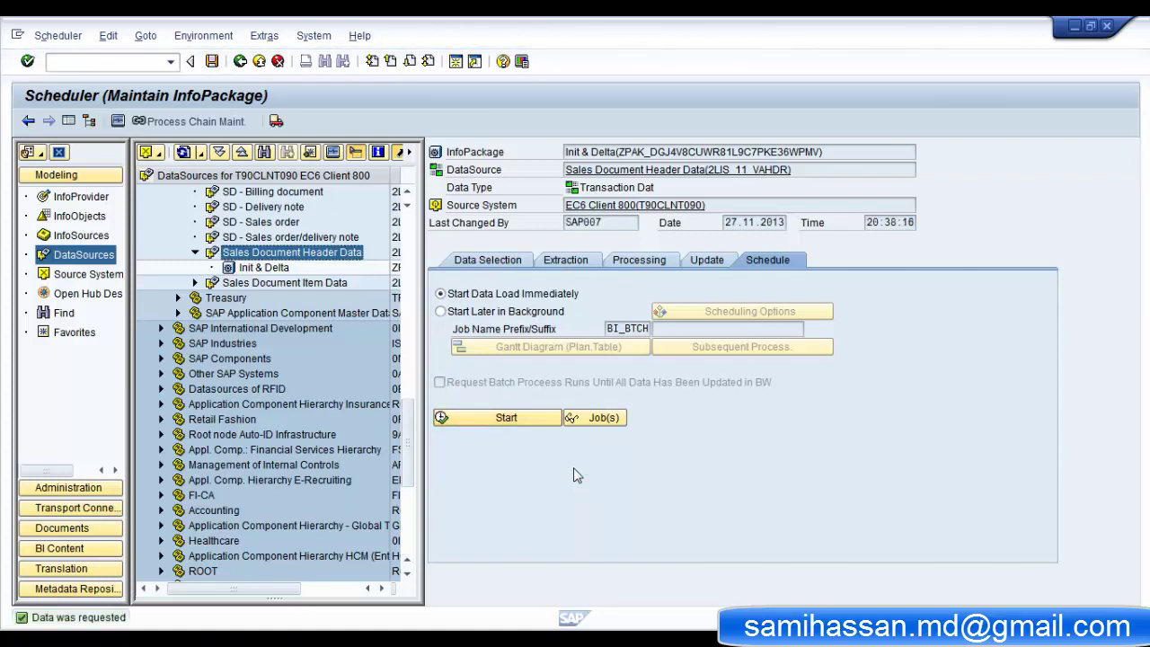
{"action": "left_click", "coordinate": [241, 61]}
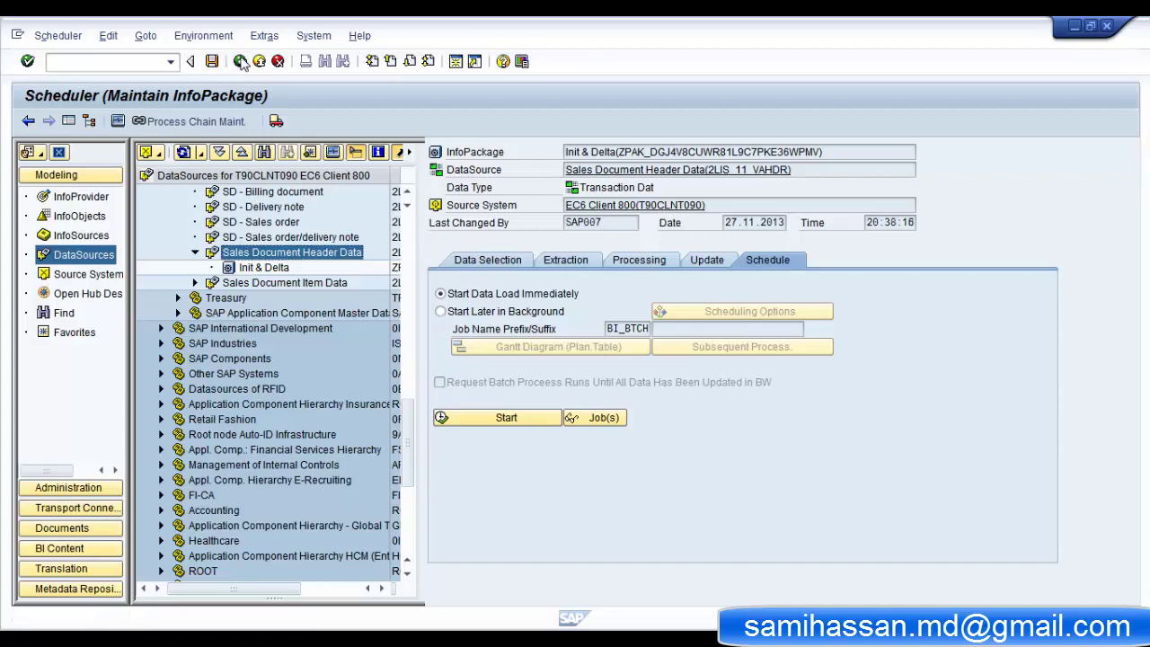
- Examine the Init & Delta load request's extraction messages and sent records in the monitor, then close the DataSource's PSA request list
{"action": "right_click", "coordinate": [304, 255]}
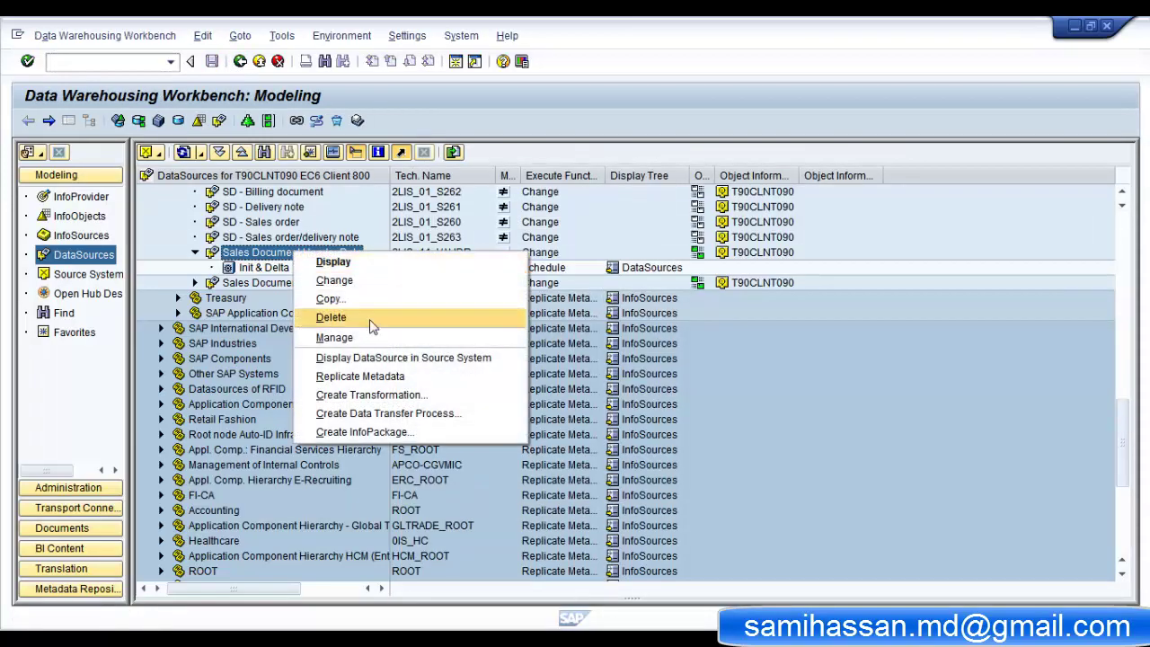
{"action": "left_click", "coordinate": [370, 337]}
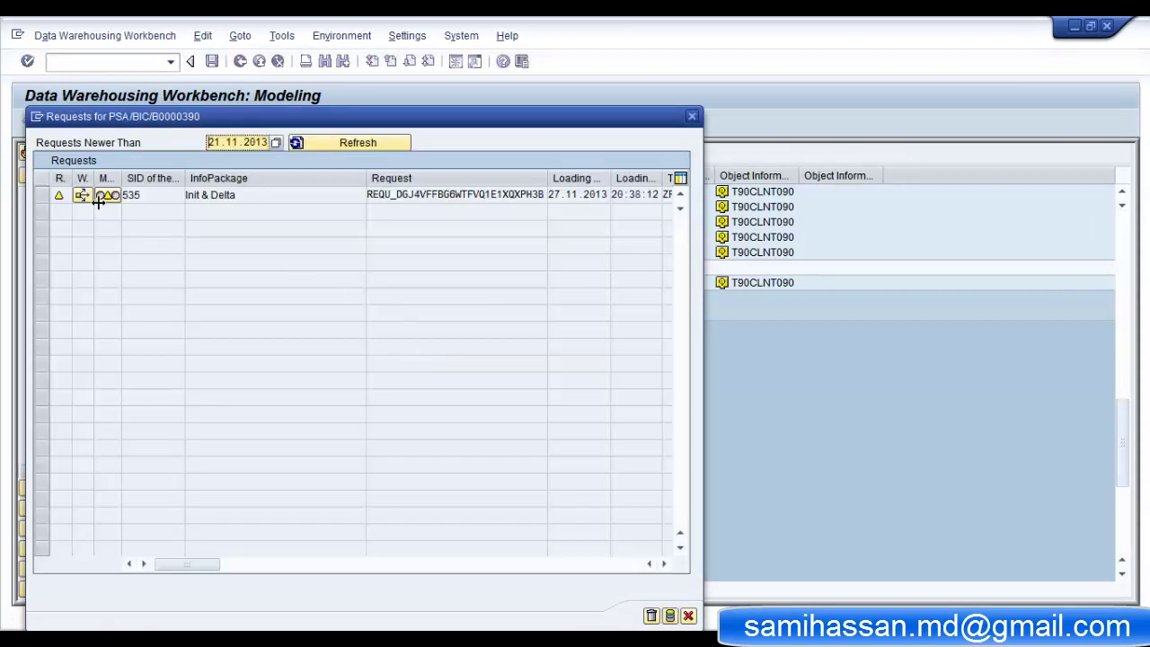
{"action": "left_click", "coordinate": [105, 196]}
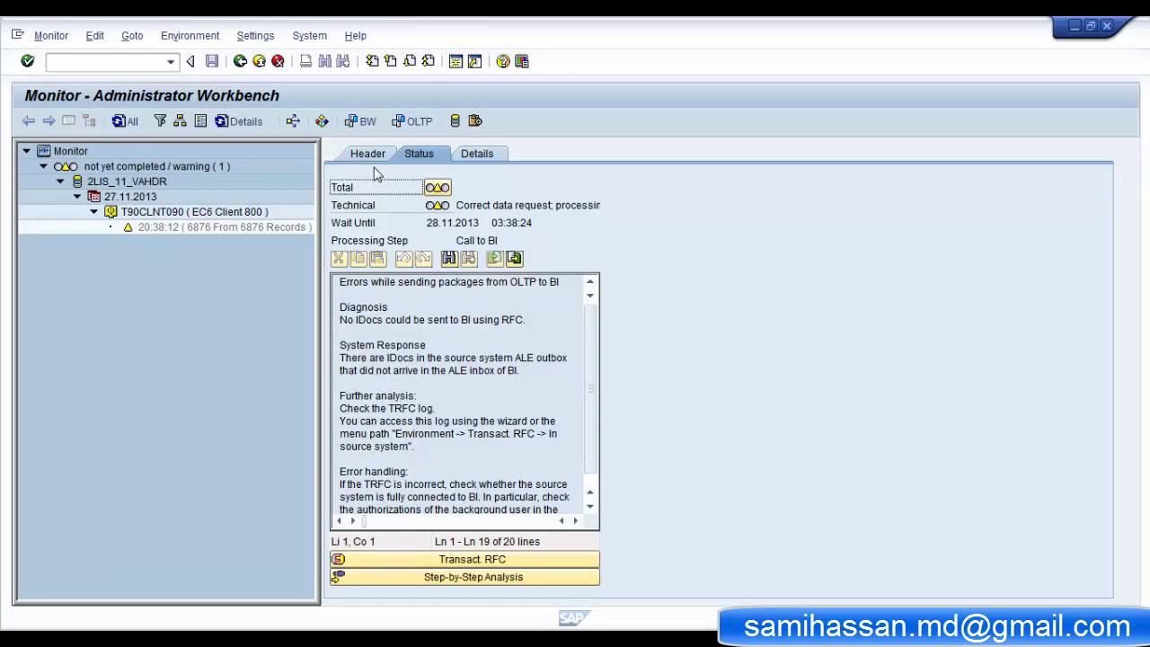
{"action": "left_click", "coordinate": [477, 154]}
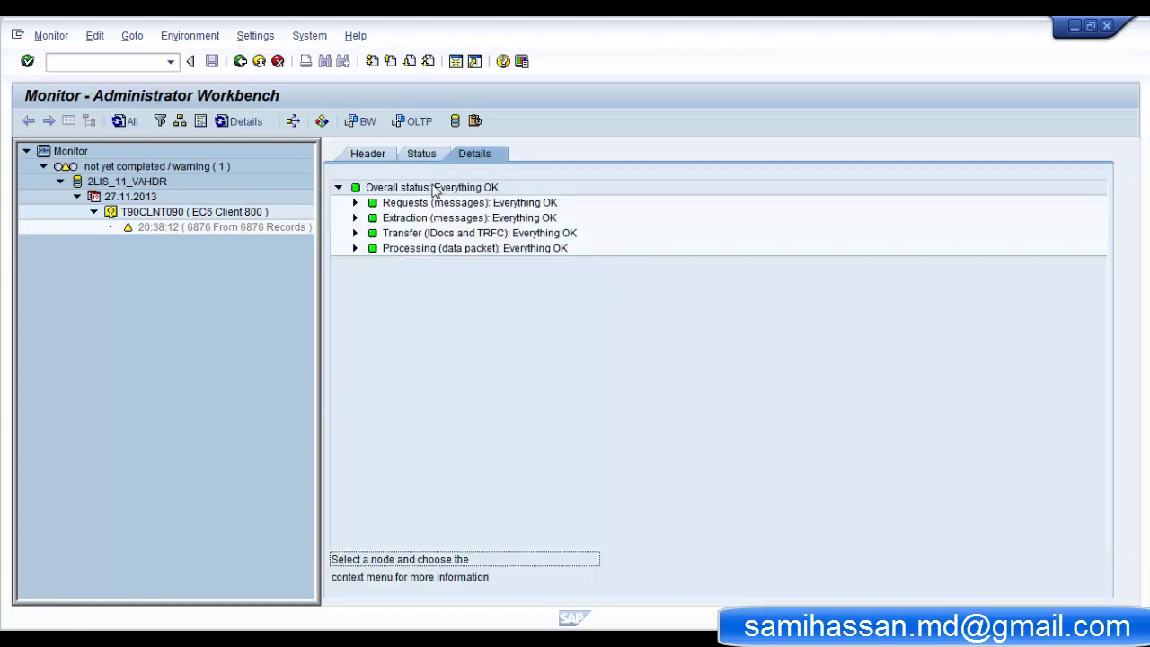
{"action": "left_click", "coordinate": [244, 122]}
{"action": "left_click", "coordinate": [355, 217]}
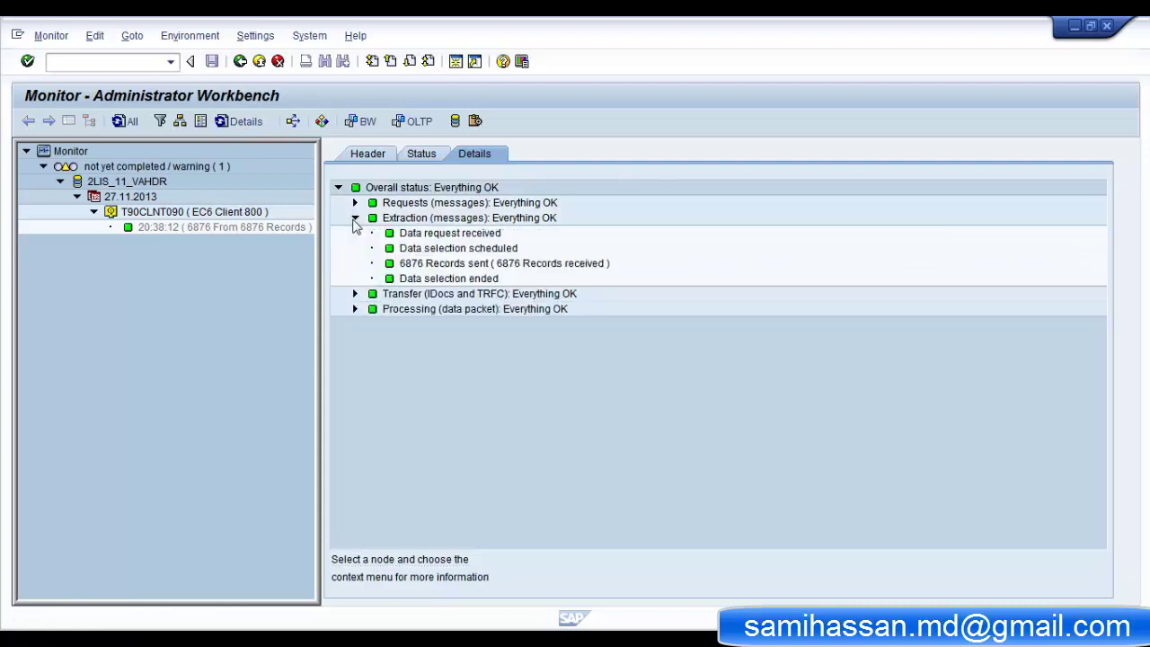
{"action": "left_click", "coordinate": [522, 265]}
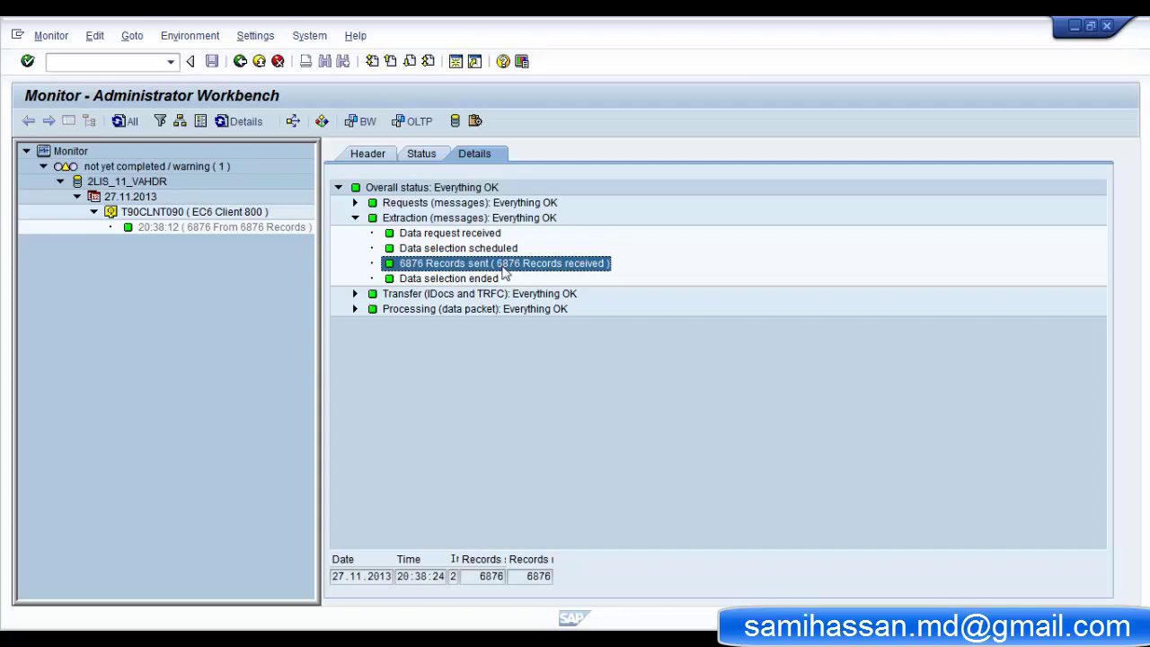
{"action": "left_click", "coordinate": [240, 61]}
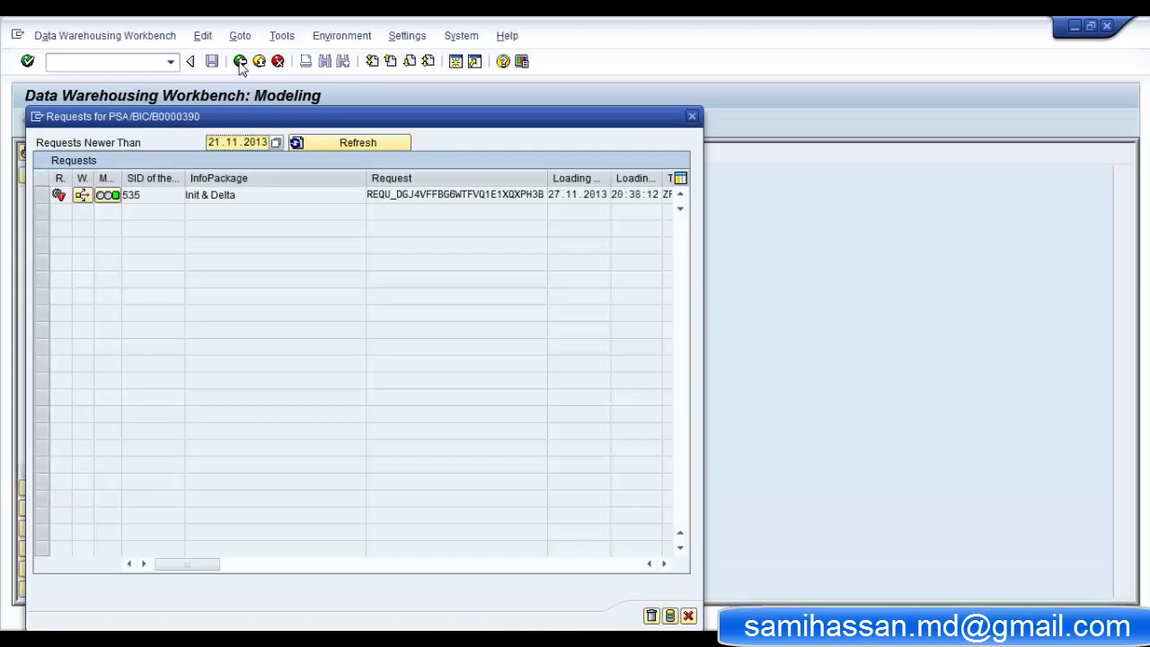
{"action": "left_click", "coordinate": [688, 615]}
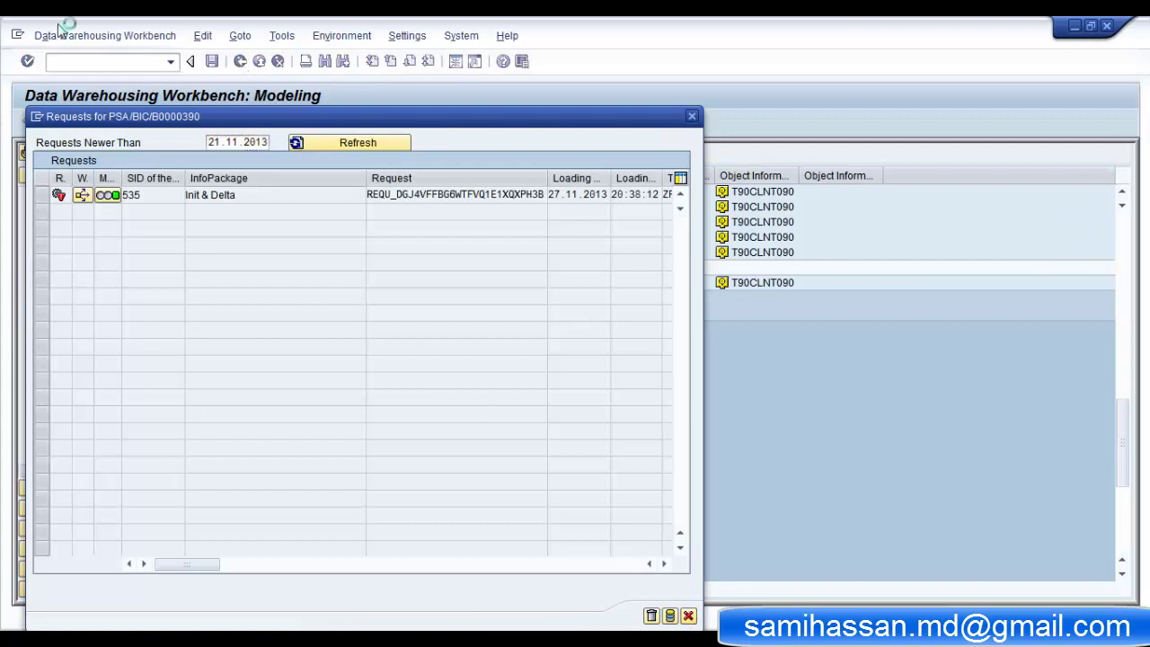
- Reopen the Init & Delta InfoPackage, inspect its Initialization Options for Source System, and close that overview
{"action": "left_click", "coordinate": [48, 38]}
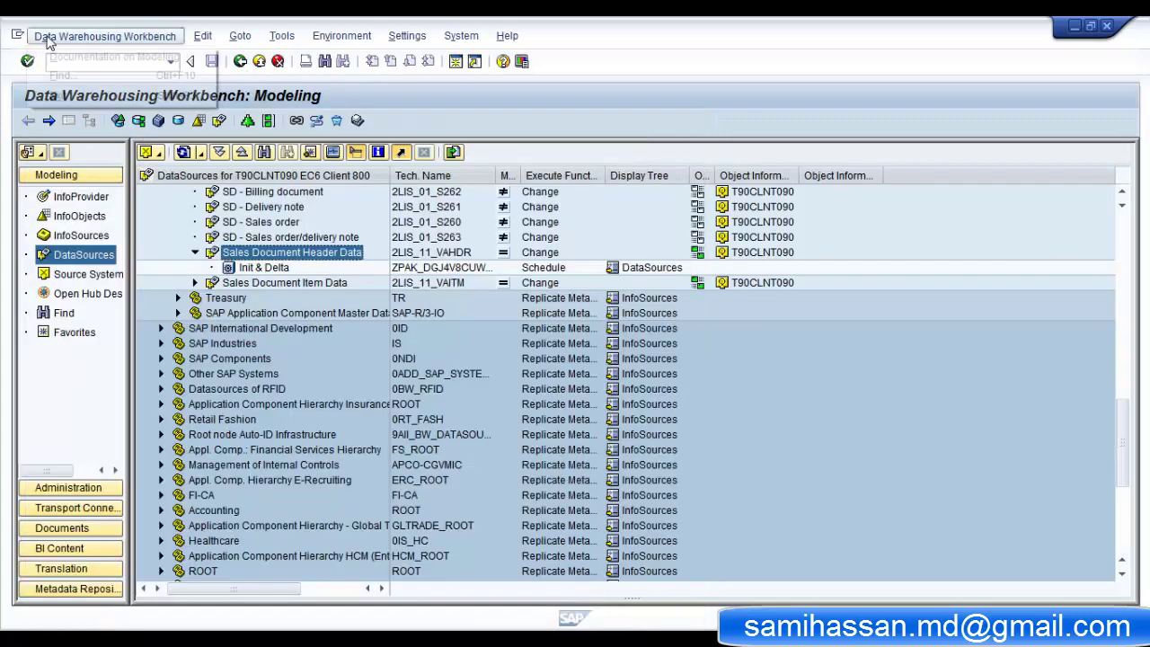
{"action": "left_click", "coordinate": [266, 269]}
{"action": "double_click", "coordinate": [265, 269]}
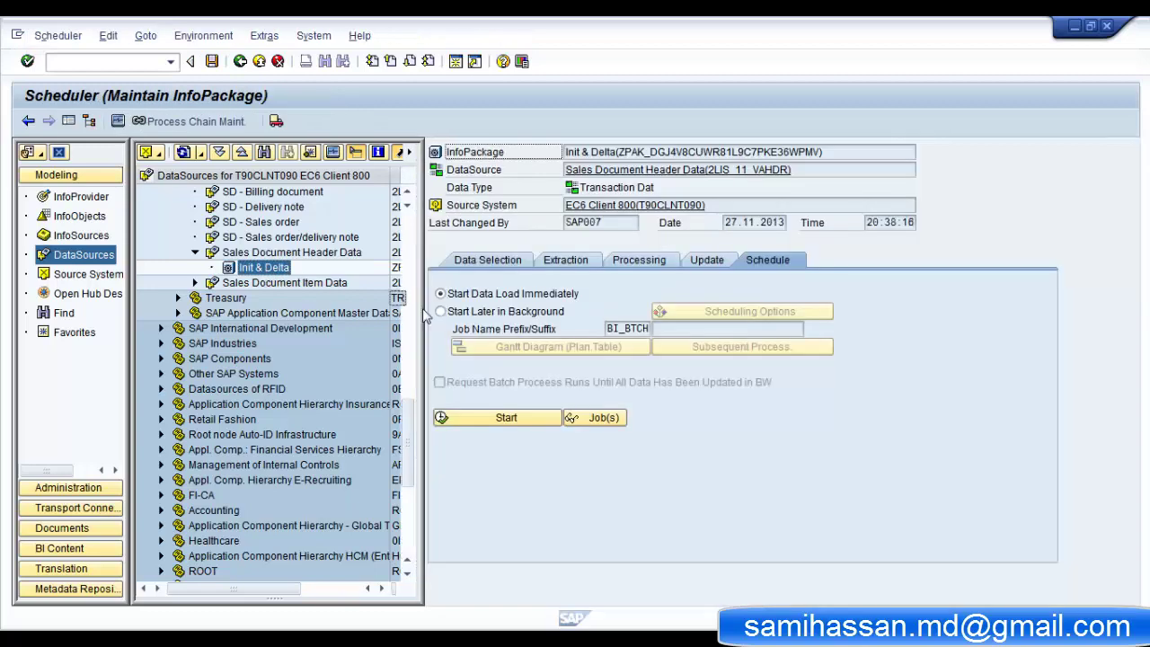
{"action": "left_click", "coordinate": [58, 35]}
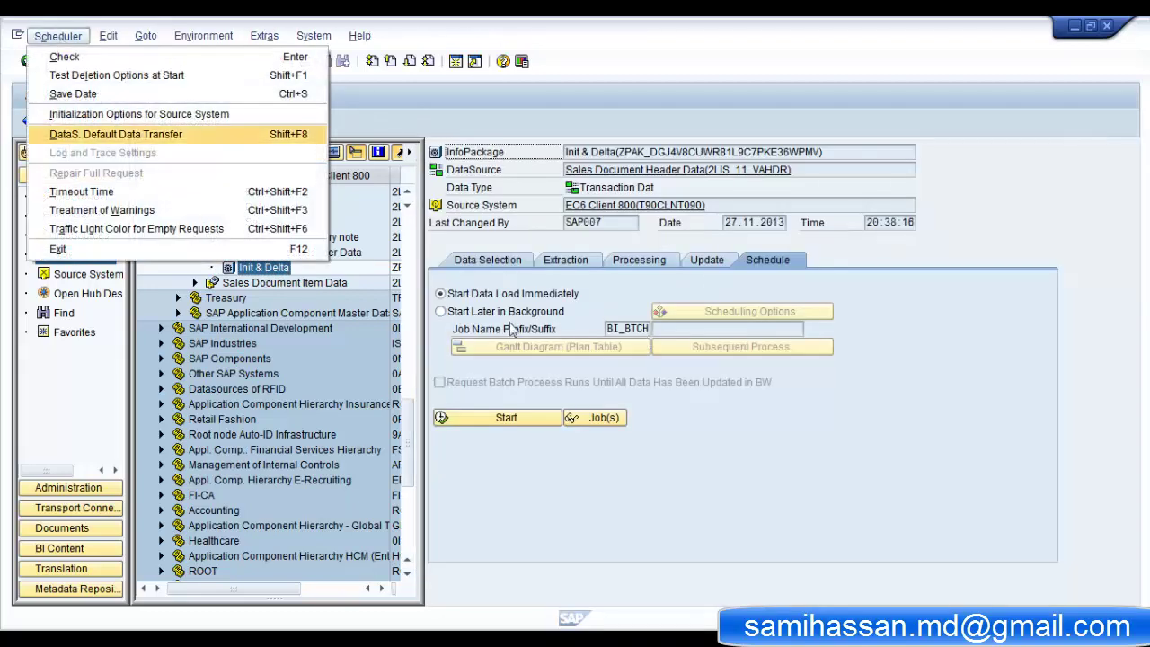
{"action": "key", "text": "Escape"}
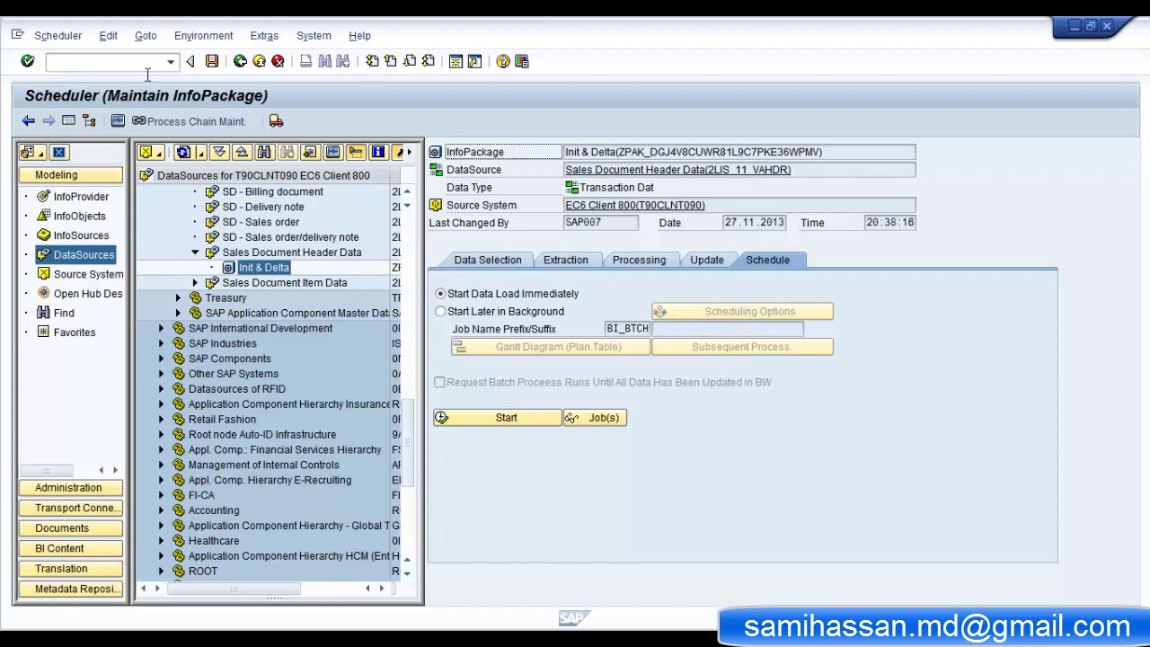
{"action": "left_click", "coordinate": [56, 36]}
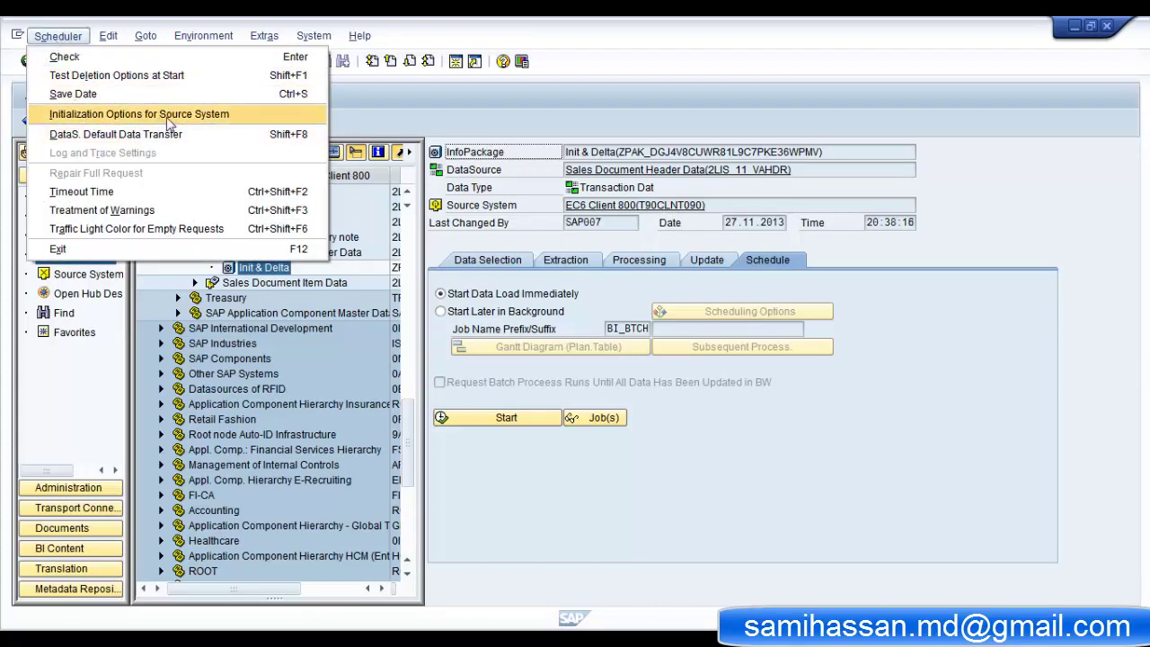
{"action": "left_click", "coordinate": [199, 121]}
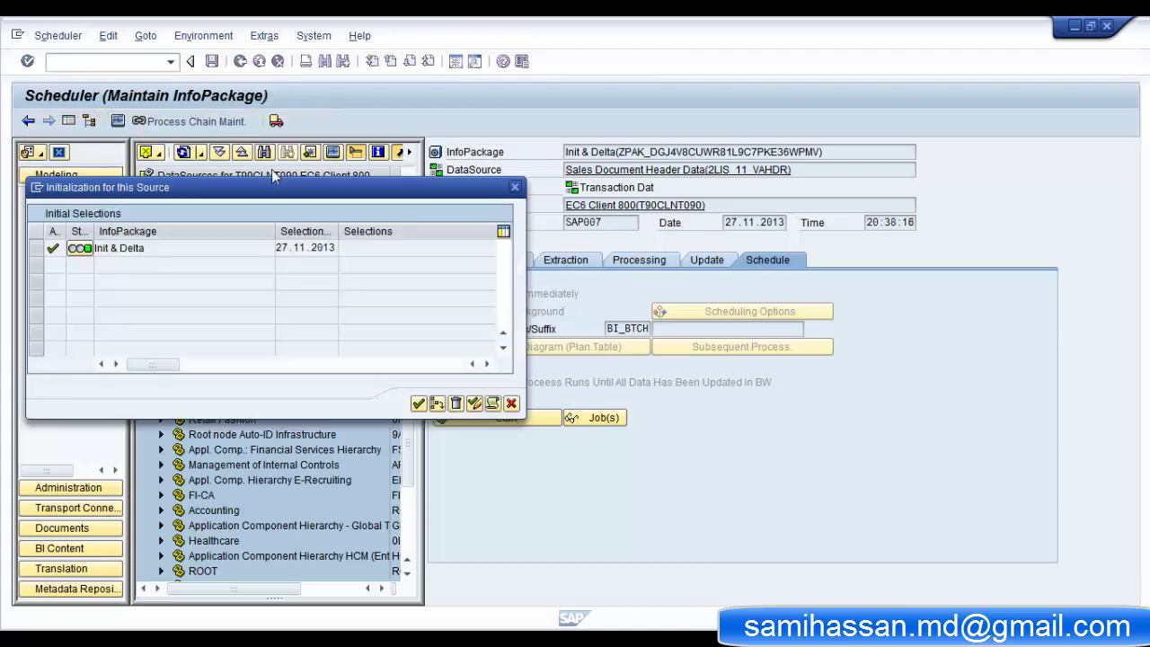
{"action": "left_click", "coordinate": [177, 252]}
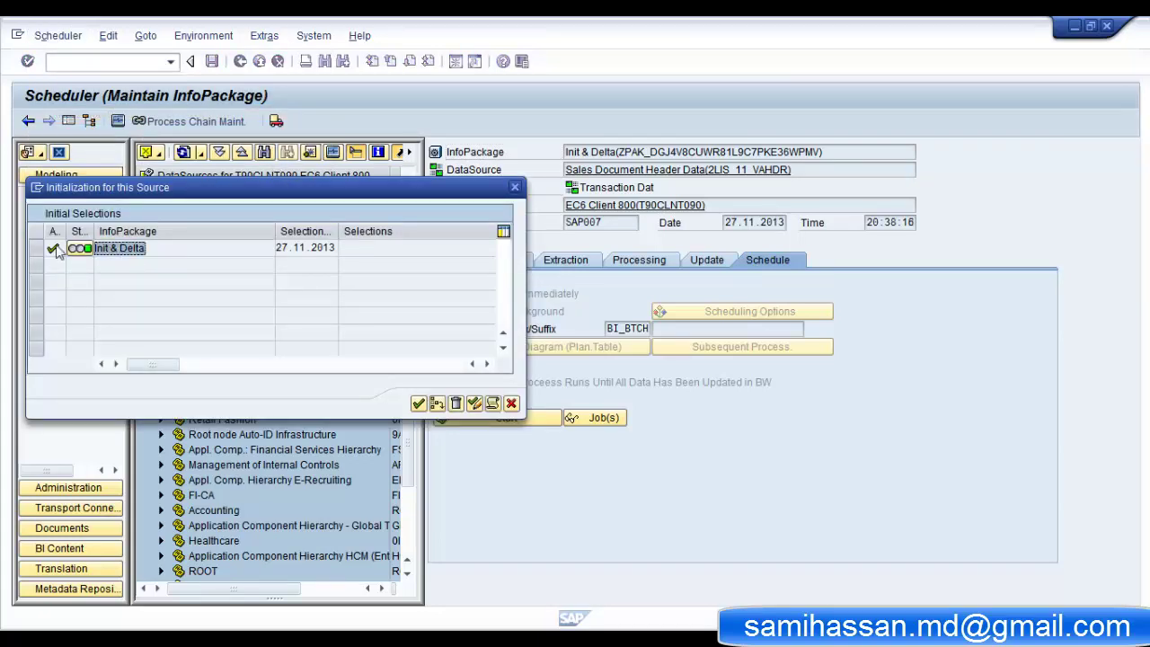
{"action": "left_click", "coordinate": [512, 403]}
- Switch to the IDES ERP session, check the 2LIS_11_VAHDR entry in transaction RSA7, and leave the delta queue
{"action": "left_click", "coordinate": [386, 639]}
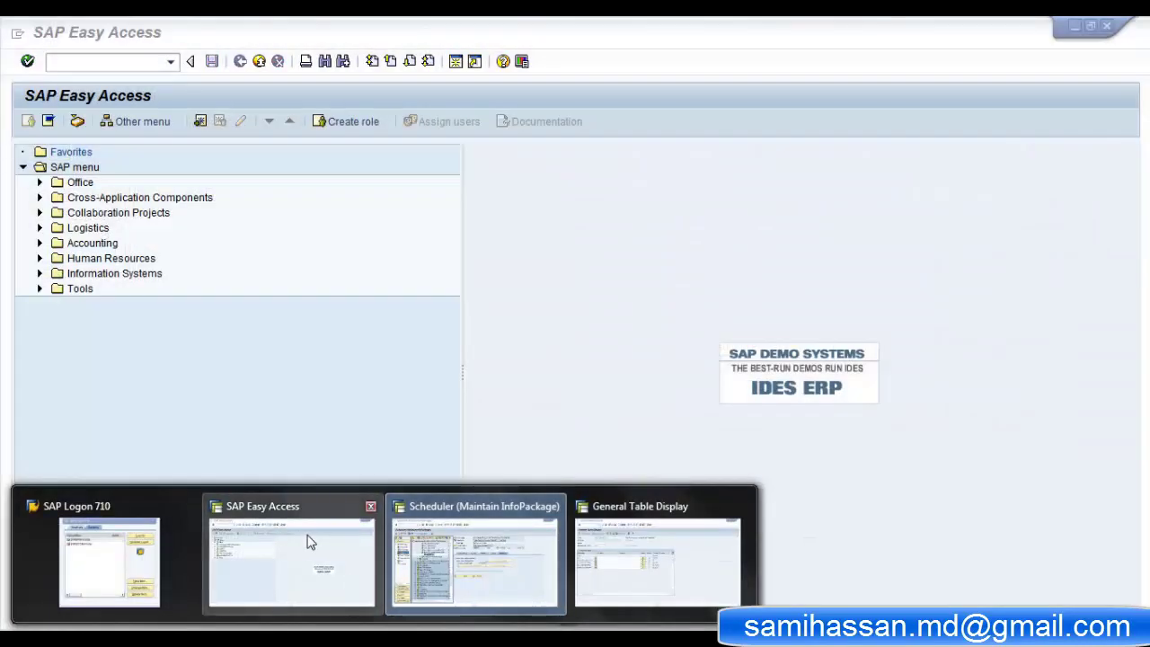
{"action": "left_click", "coordinate": [308, 540]}
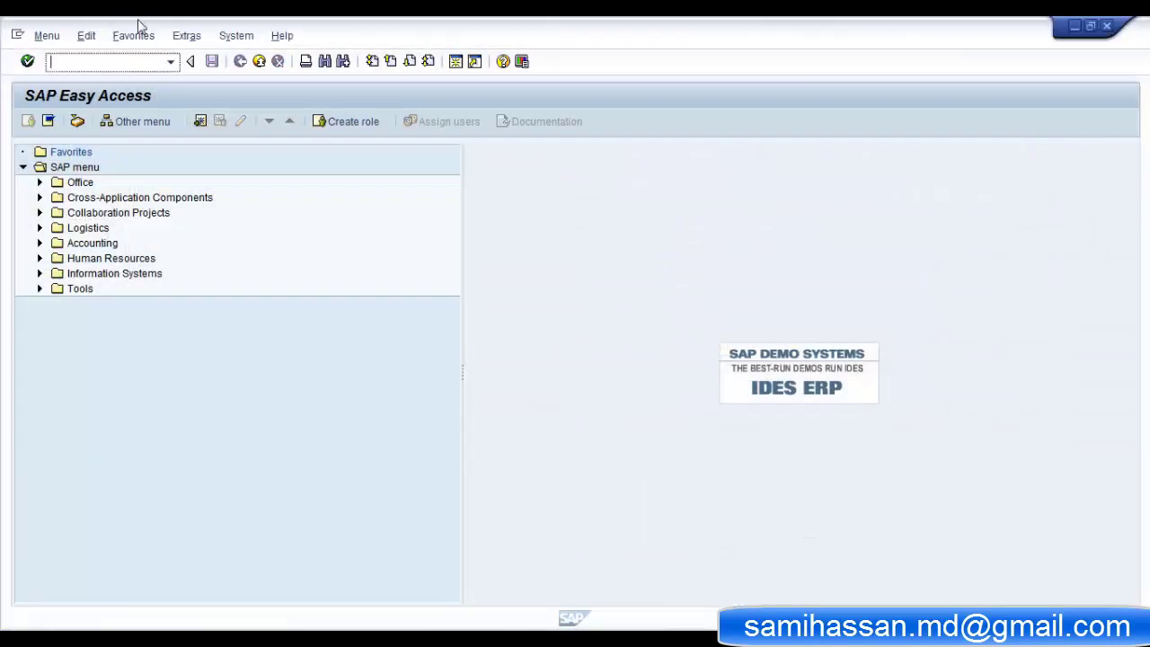
{"action": "type", "text": "rsa7"}
{"action": "key", "text": "Return"}
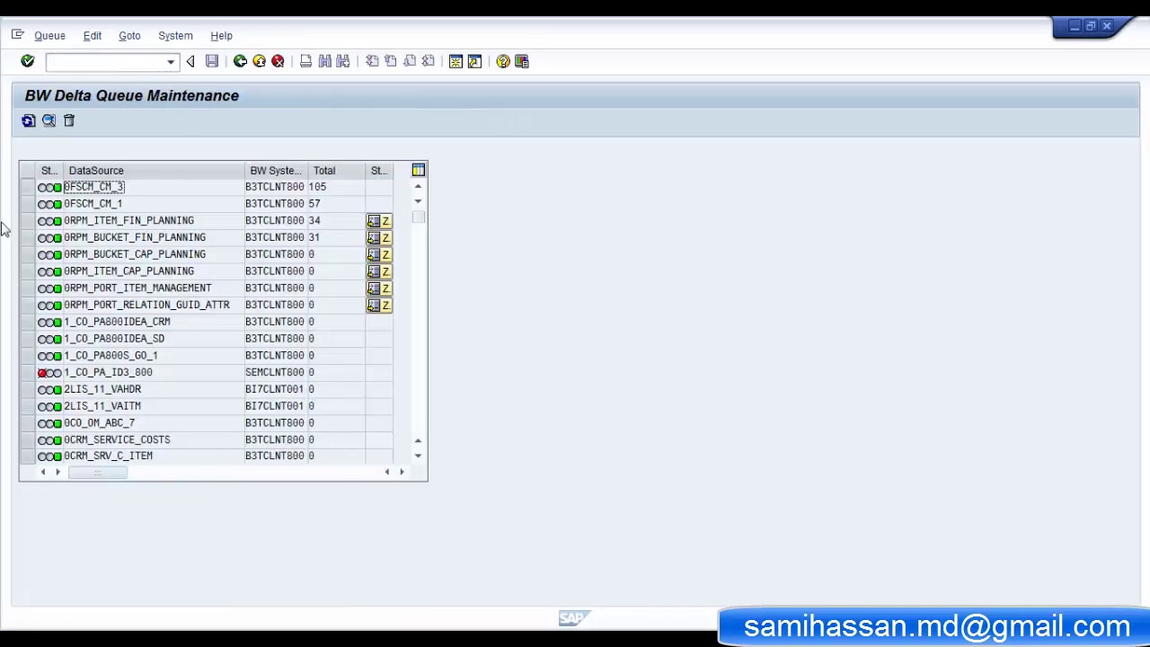
{"action": "left_click", "coordinate": [166, 391]}
{"action": "left_click", "coordinate": [27, 391]}
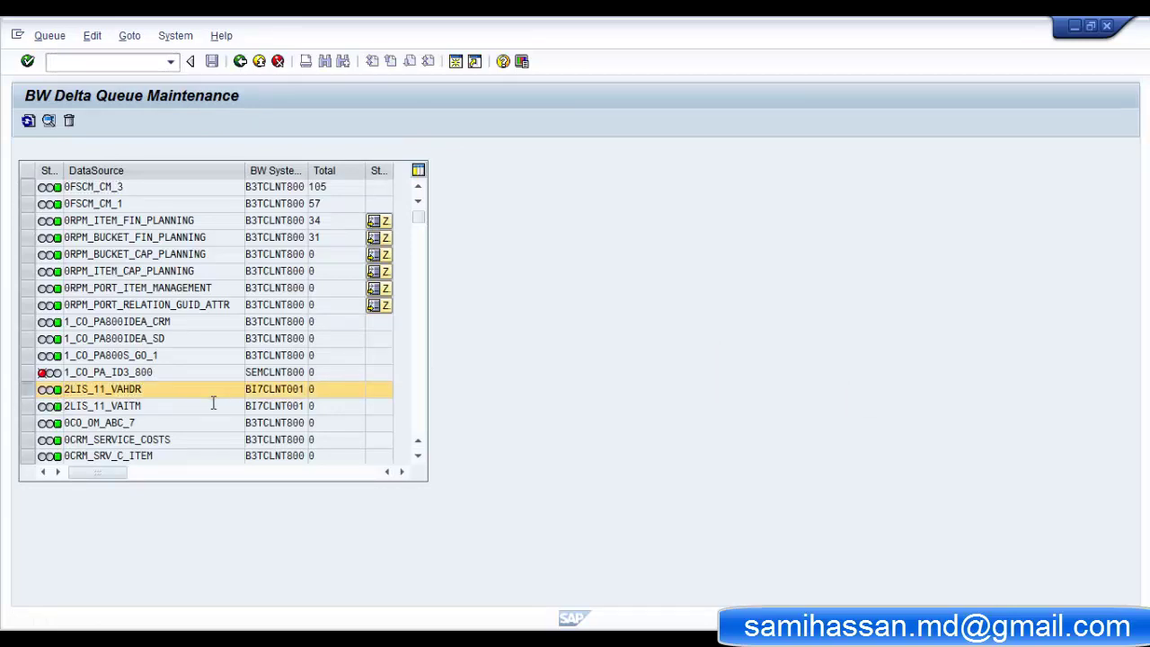
{"action": "key", "text": "F3"}
- In transaction LBWE, open job control for 11: SD Sales BW and save an immediate start for the collective update job
{"action": "type", "text": "lbwe"}
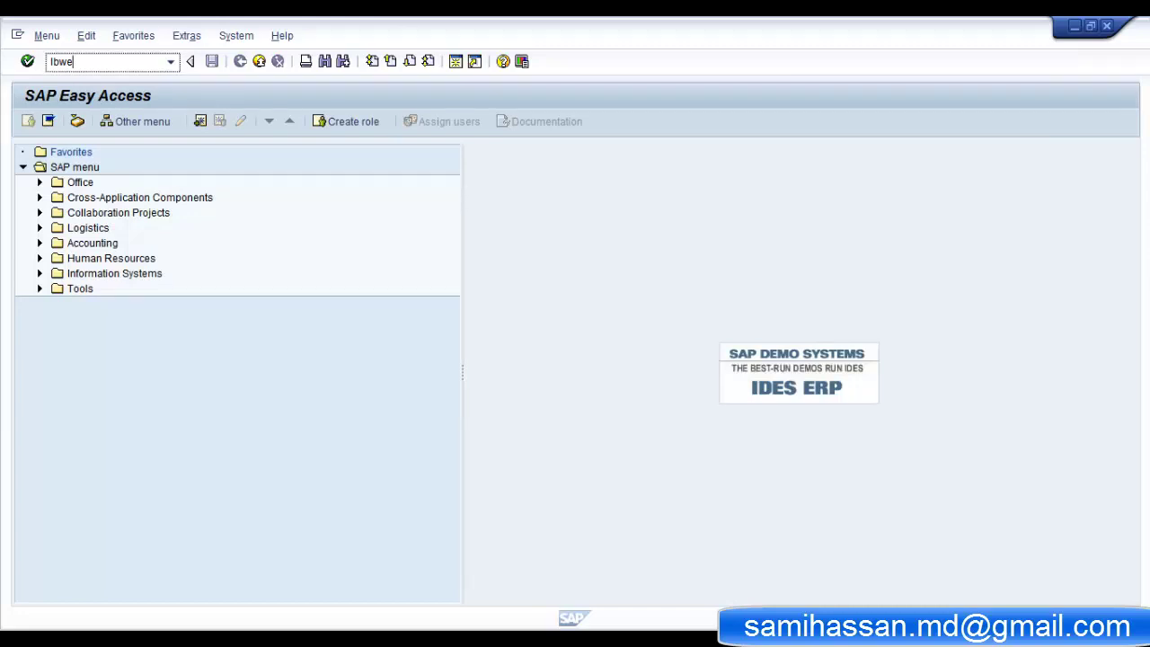
{"action": "key", "text": "Return"}
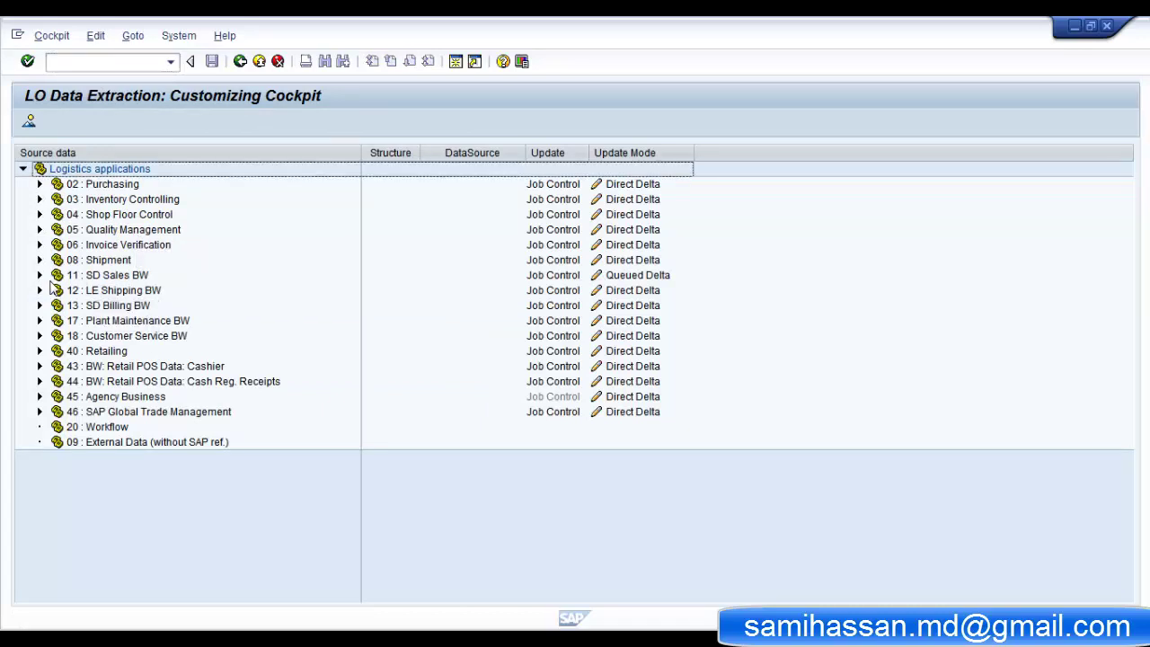
{"action": "left_click", "coordinate": [568, 279]}
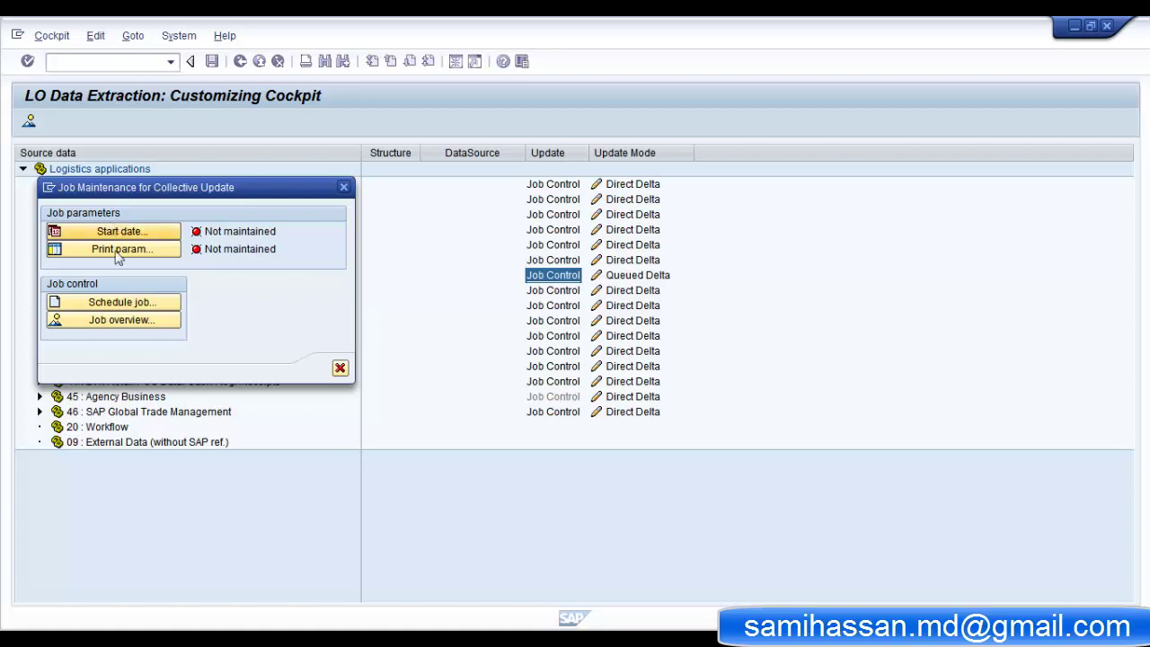
{"action": "left_click", "coordinate": [123, 305]}
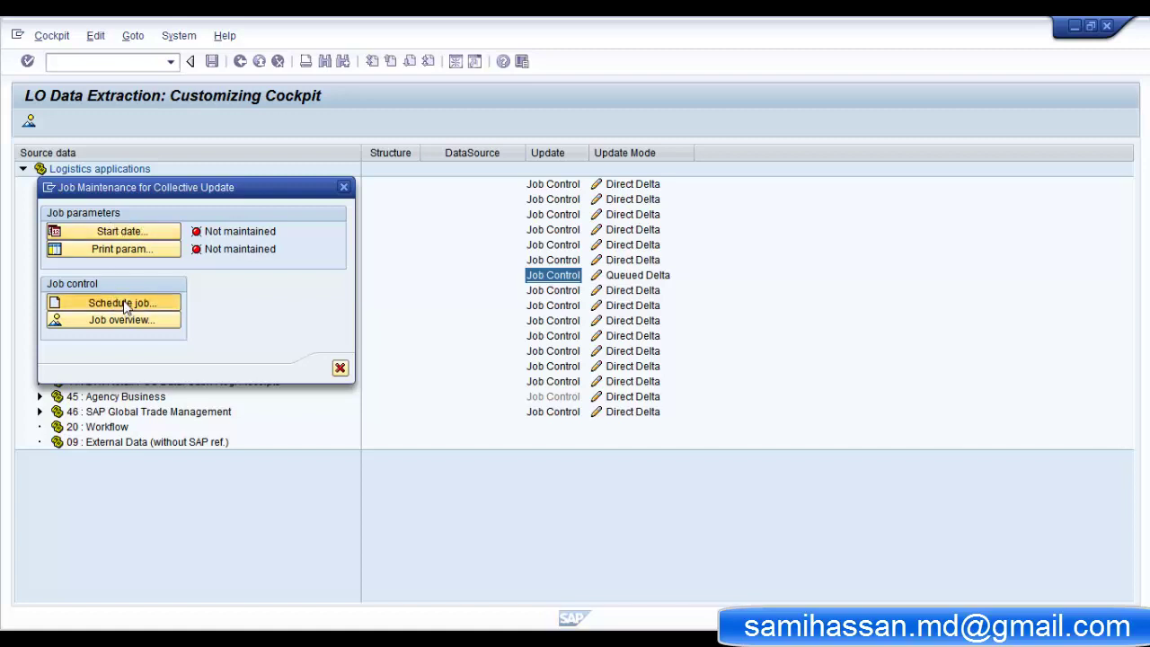
{"action": "left_click", "coordinate": [117, 233]}
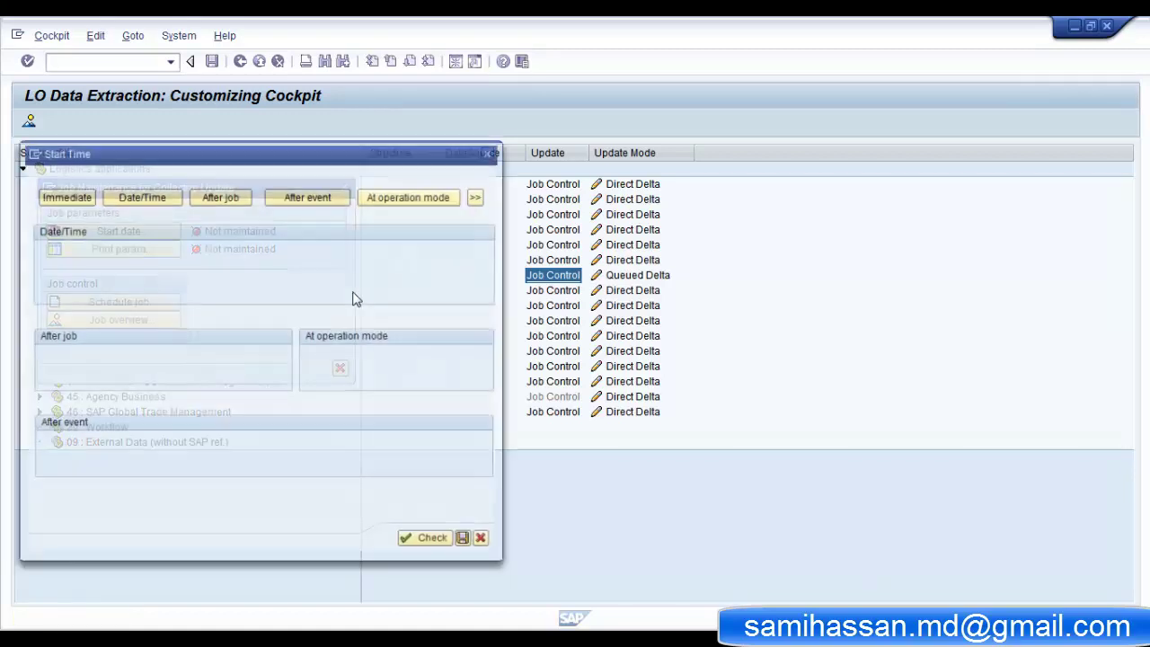
{"action": "left_click", "coordinate": [63, 198]}
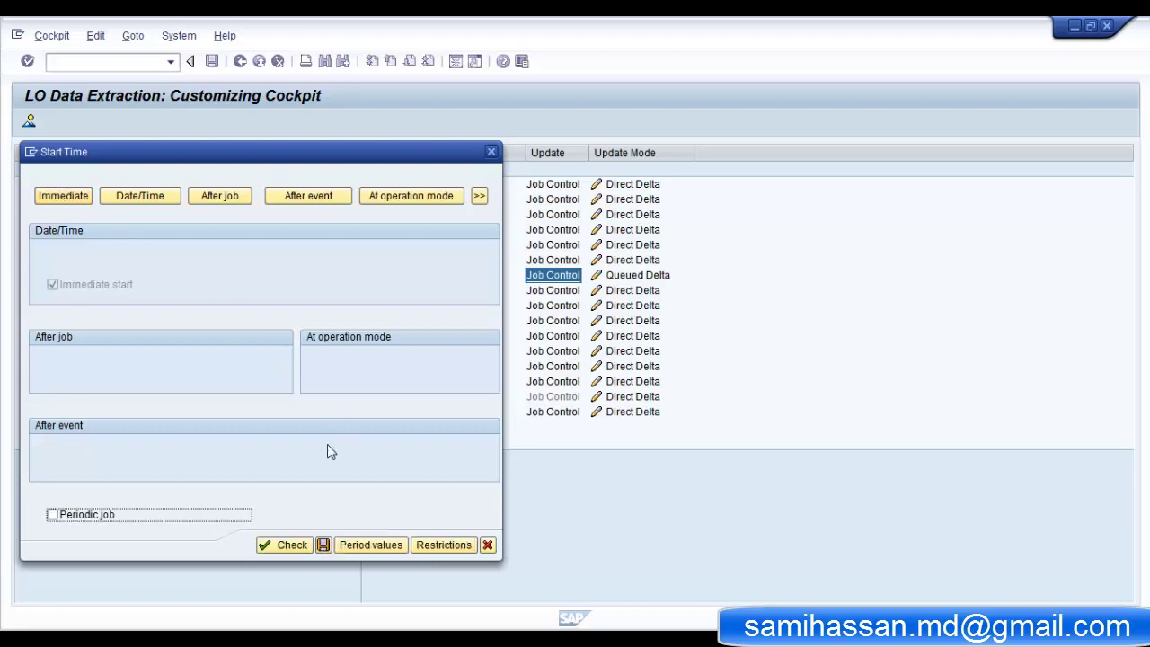
{"action": "left_click", "coordinate": [323, 546]}
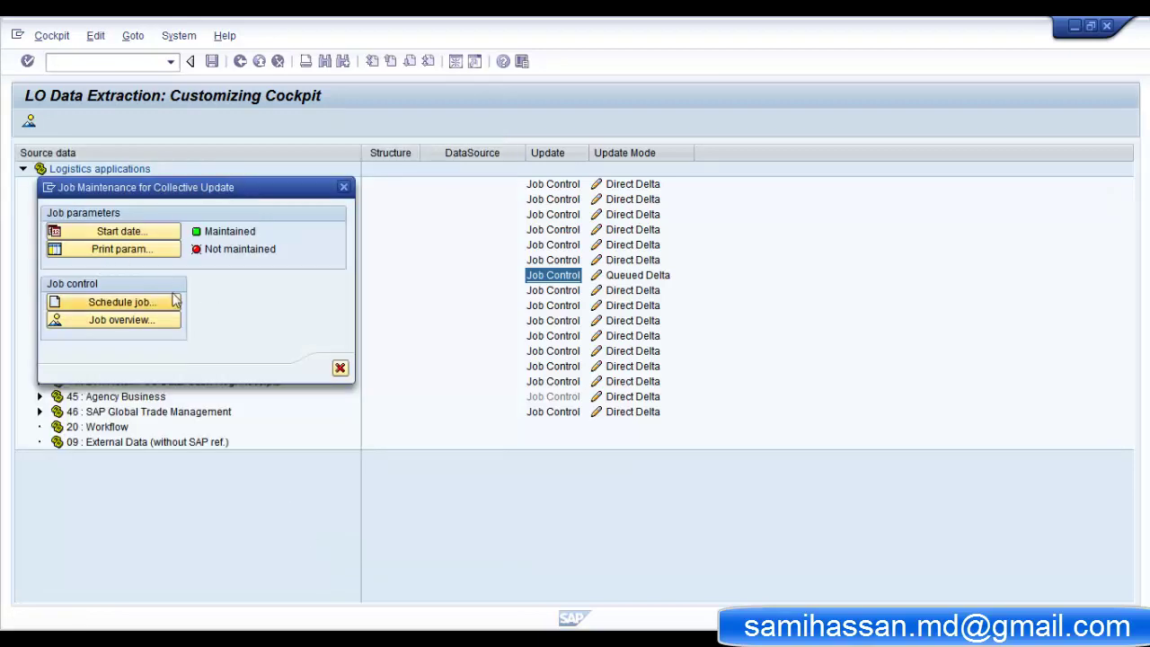
- Try to schedule the collective update job for 11: SD Sales BW without an output device, then close the job maintenance
{"action": "left_click", "coordinate": [126, 304]}
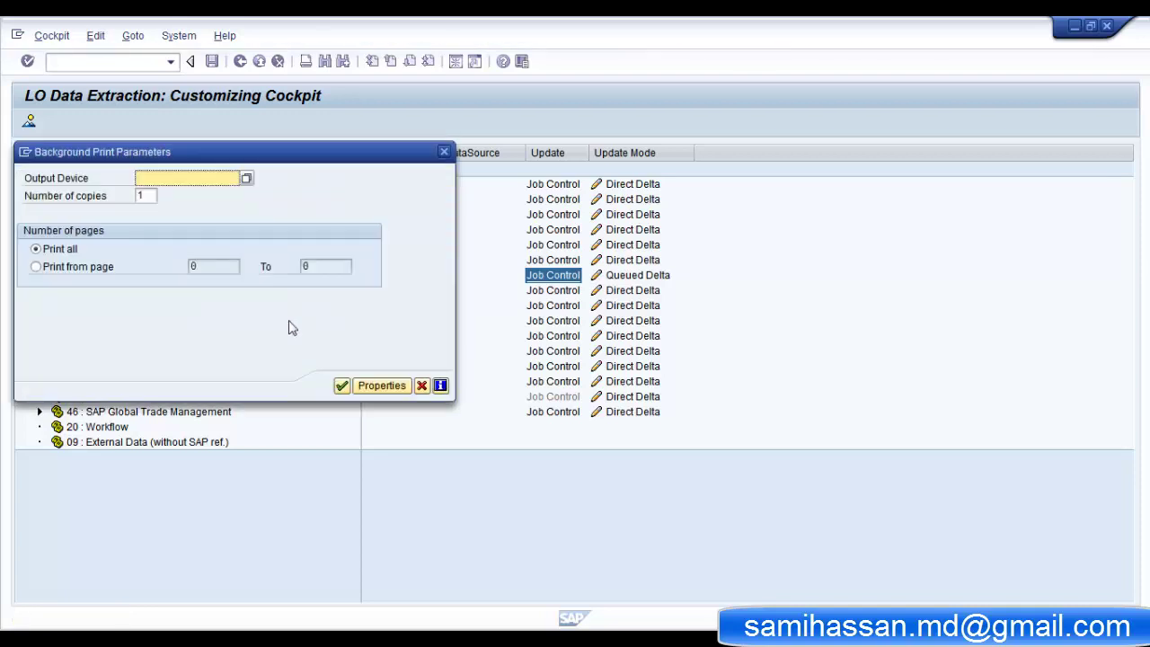
{"action": "left_click", "coordinate": [342, 386]}
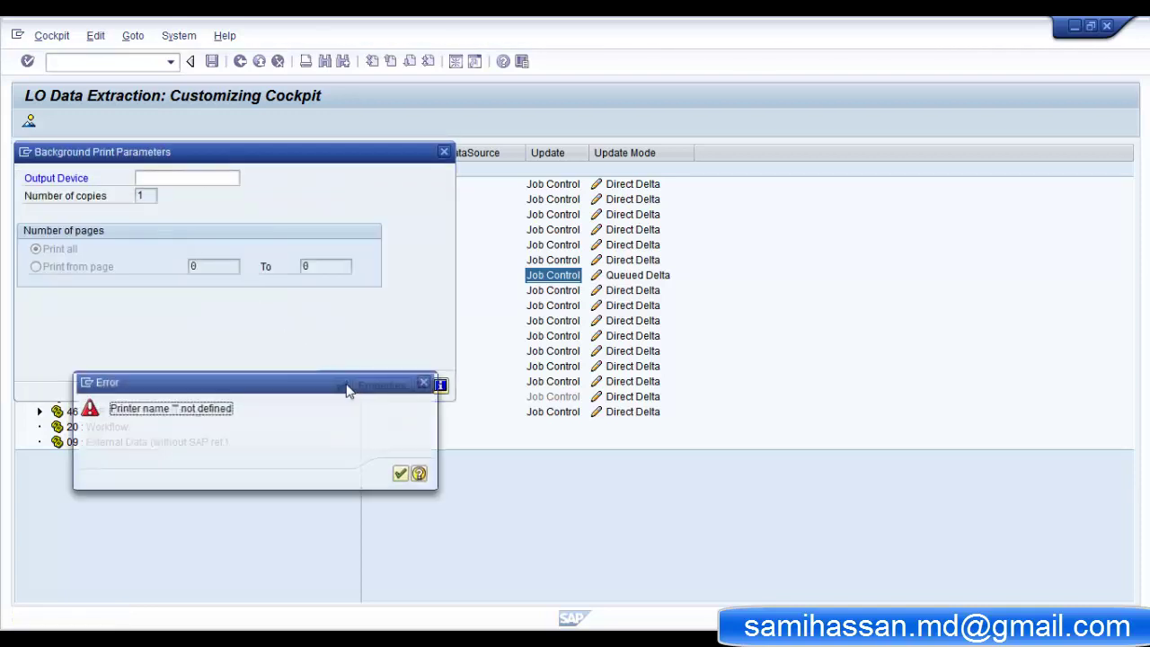
{"action": "left_click", "coordinate": [405, 476]}
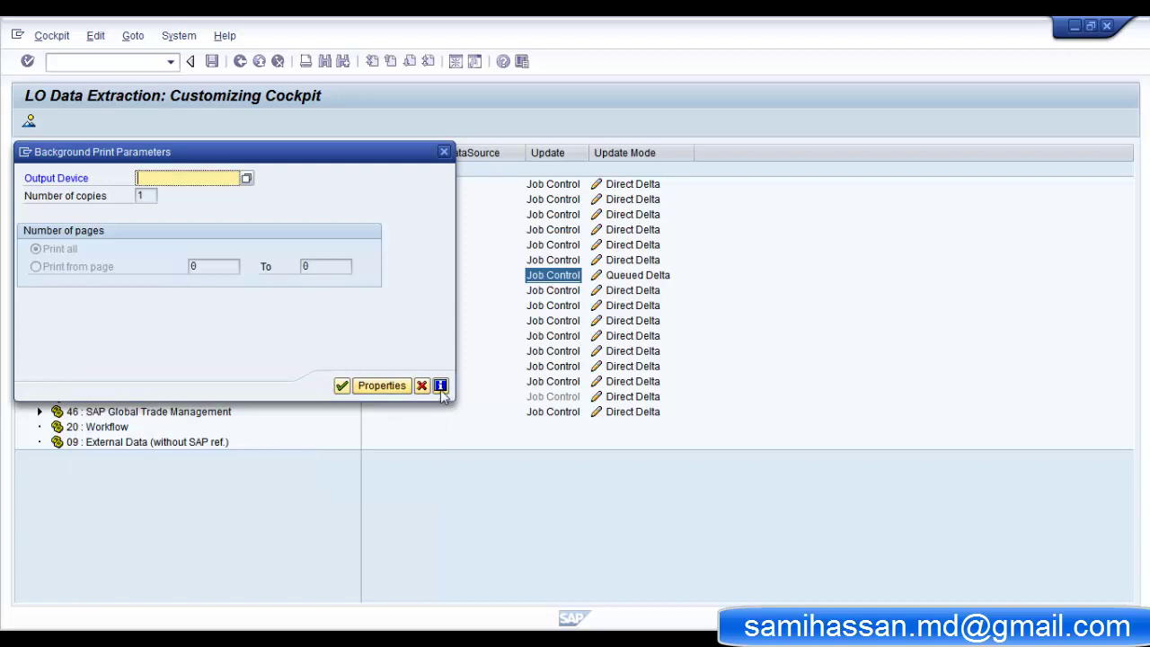
{"action": "key", "text": "Return"}
{"action": "left_click", "coordinate": [406, 475]}
{"action": "key", "text": "Return"}
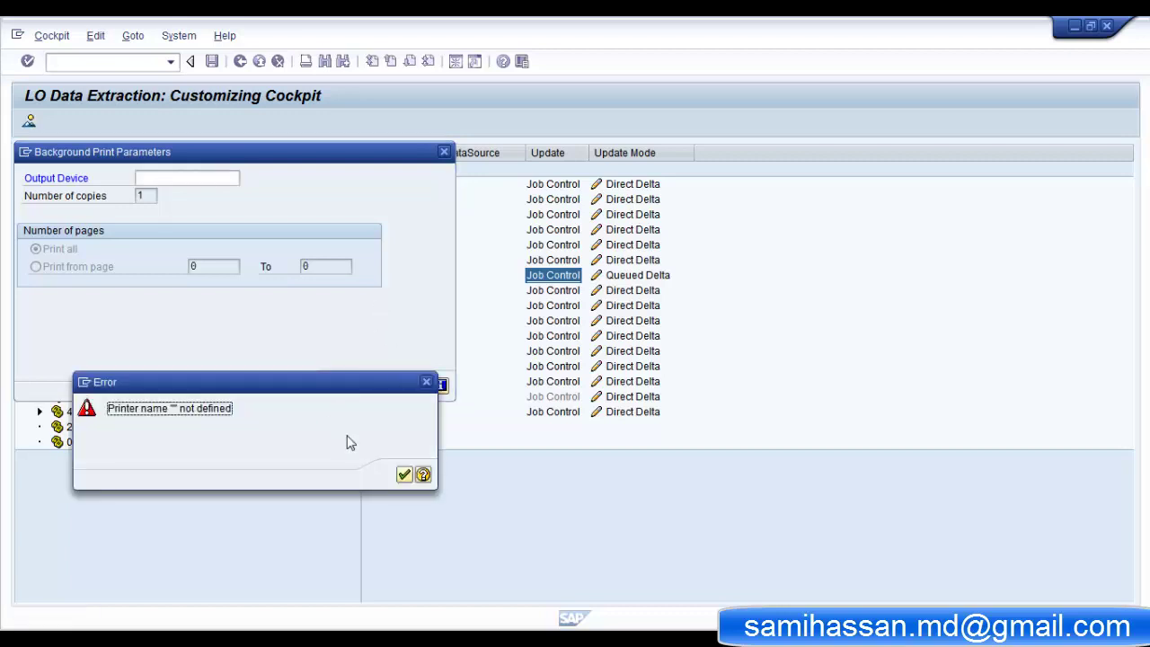
{"action": "left_click", "coordinate": [403, 475]}
{"action": "left_click", "coordinate": [422, 383]}
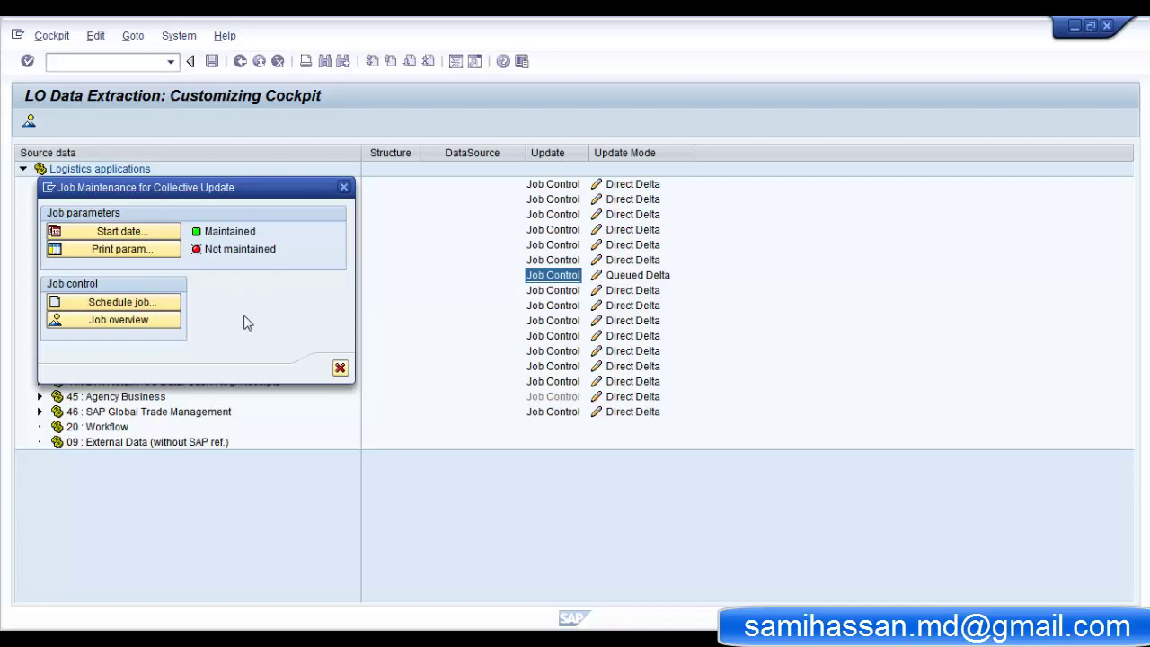
{"action": "left_click", "coordinate": [339, 368]}
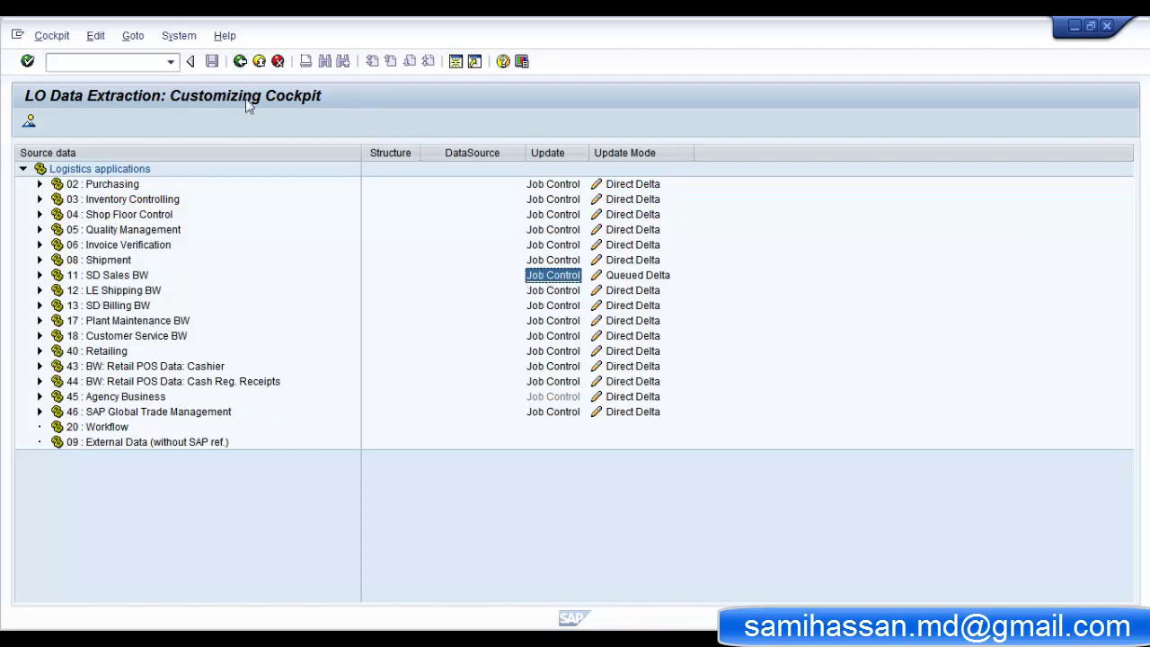
- Leave the LO customizing cockpit, check the 2LIS_11_VAHDR entry in transaction RSA7, and exit the delta queue maintenance
{"action": "left_click", "coordinate": [240, 61]}
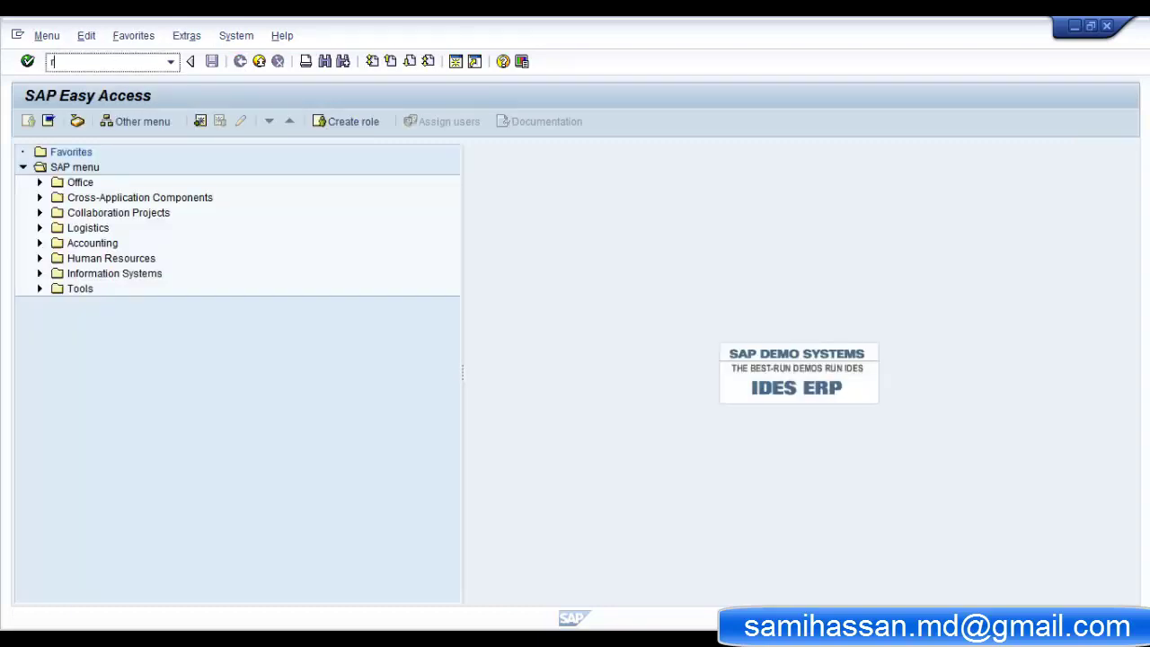
{"action": "type", "text": "rsa7"}
{"action": "key", "text": "Return"}
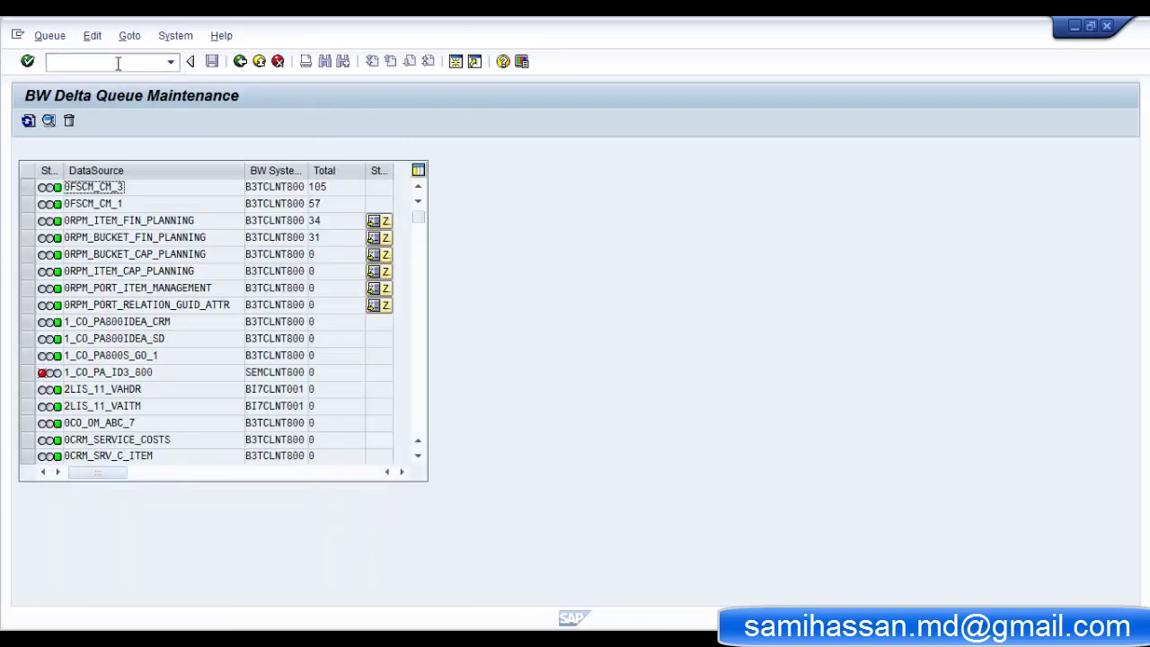
{"action": "left_click", "coordinate": [28, 389]}
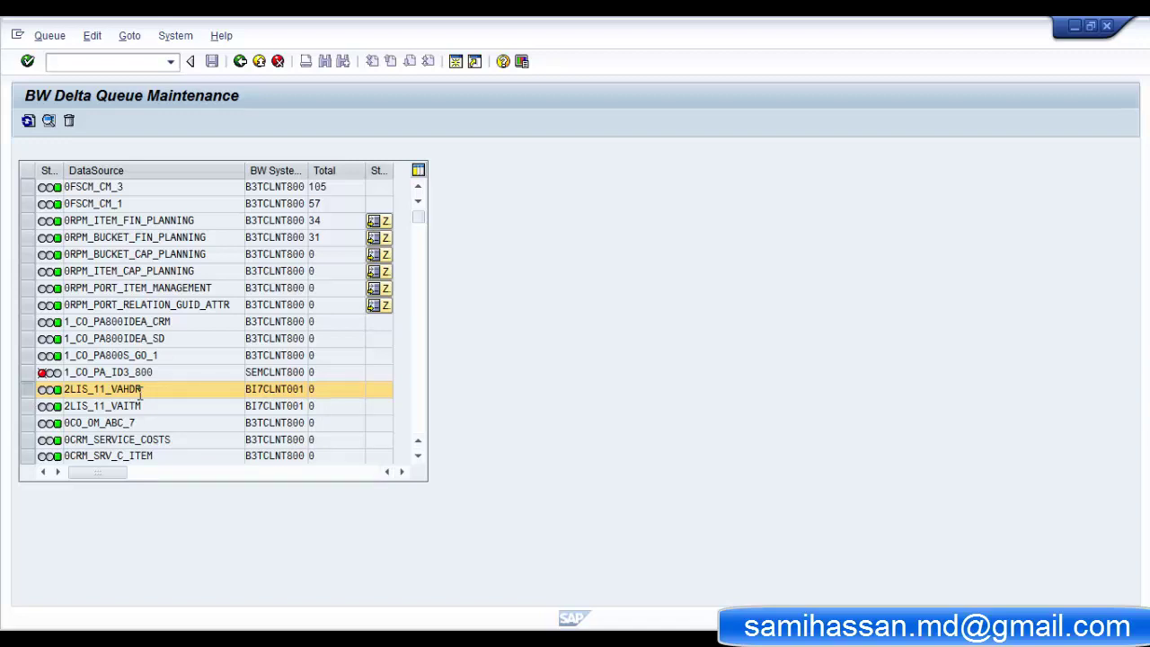
{"action": "left_click", "coordinate": [240, 61]}
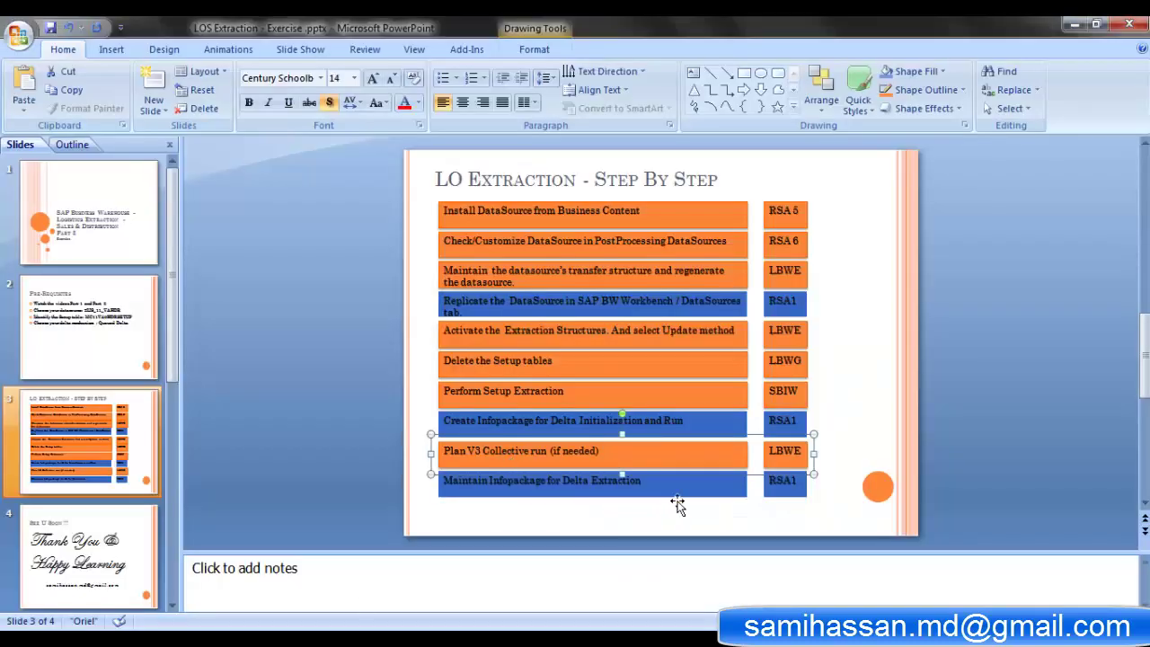
- Switch to the LO extraction presentation in PowerPoint, deselect the highlighted step on slide 3, and show the closing slide 4
{"action": "left_click", "coordinate": [677, 505]}
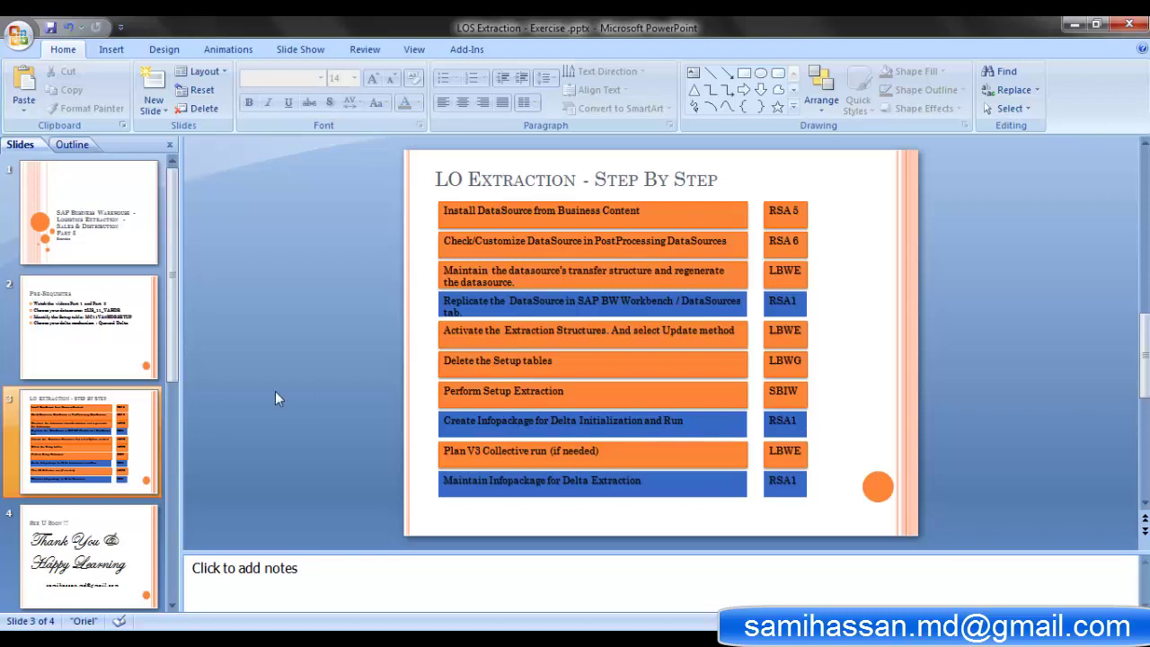
{"action": "key", "text": "Page_Down"}
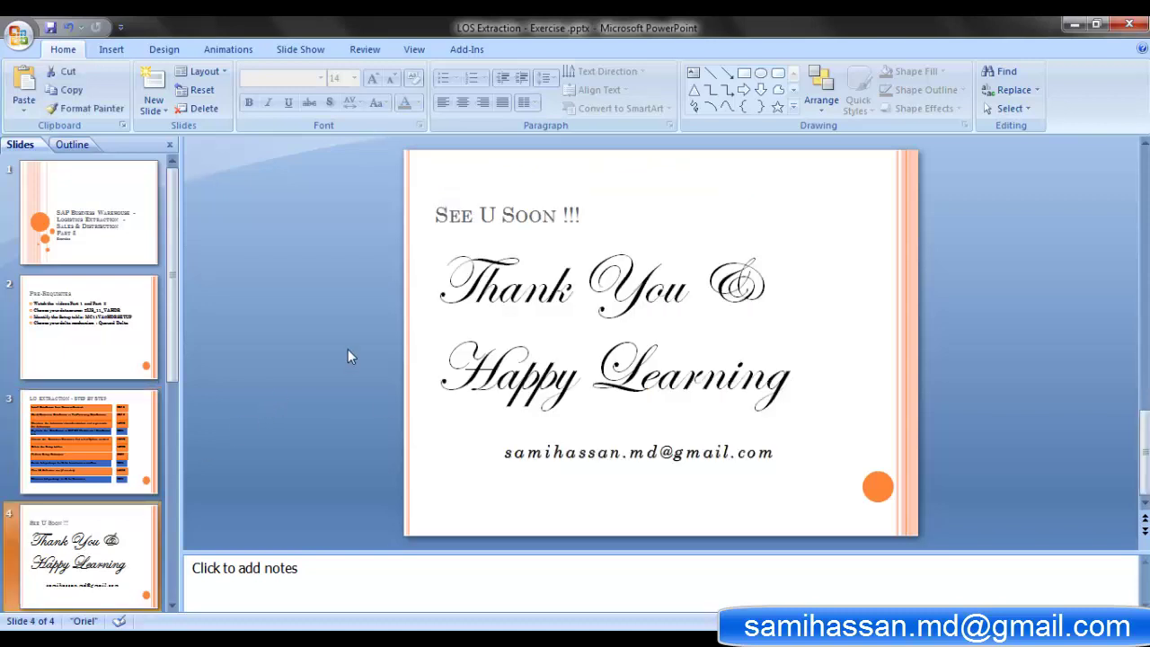